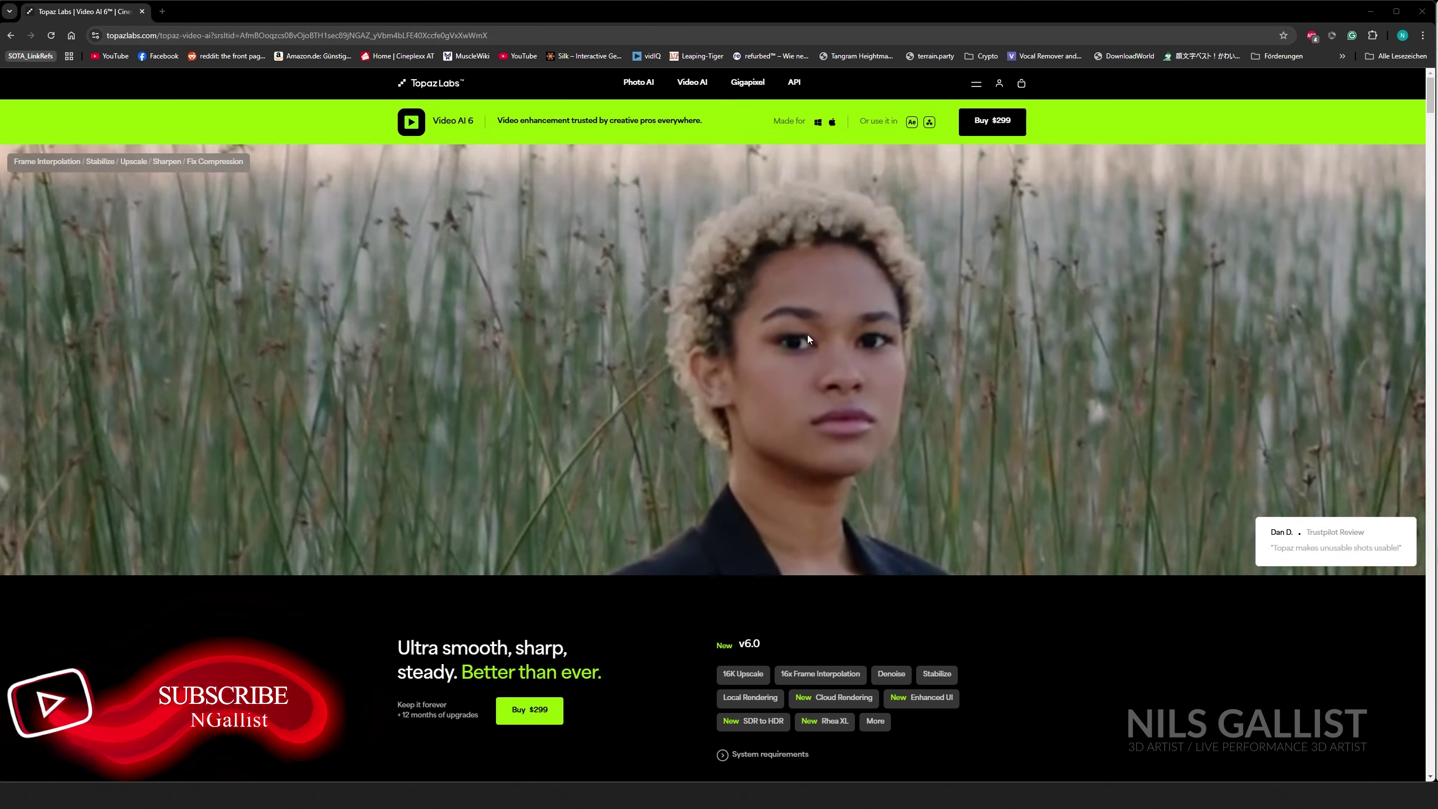
- Scroll through the Video AI 6 page, reviewing v6.0 features like 16K Upscale and the $299 price
scroll(962, 385, down, 5)
scroll(987, 401, down, 4)
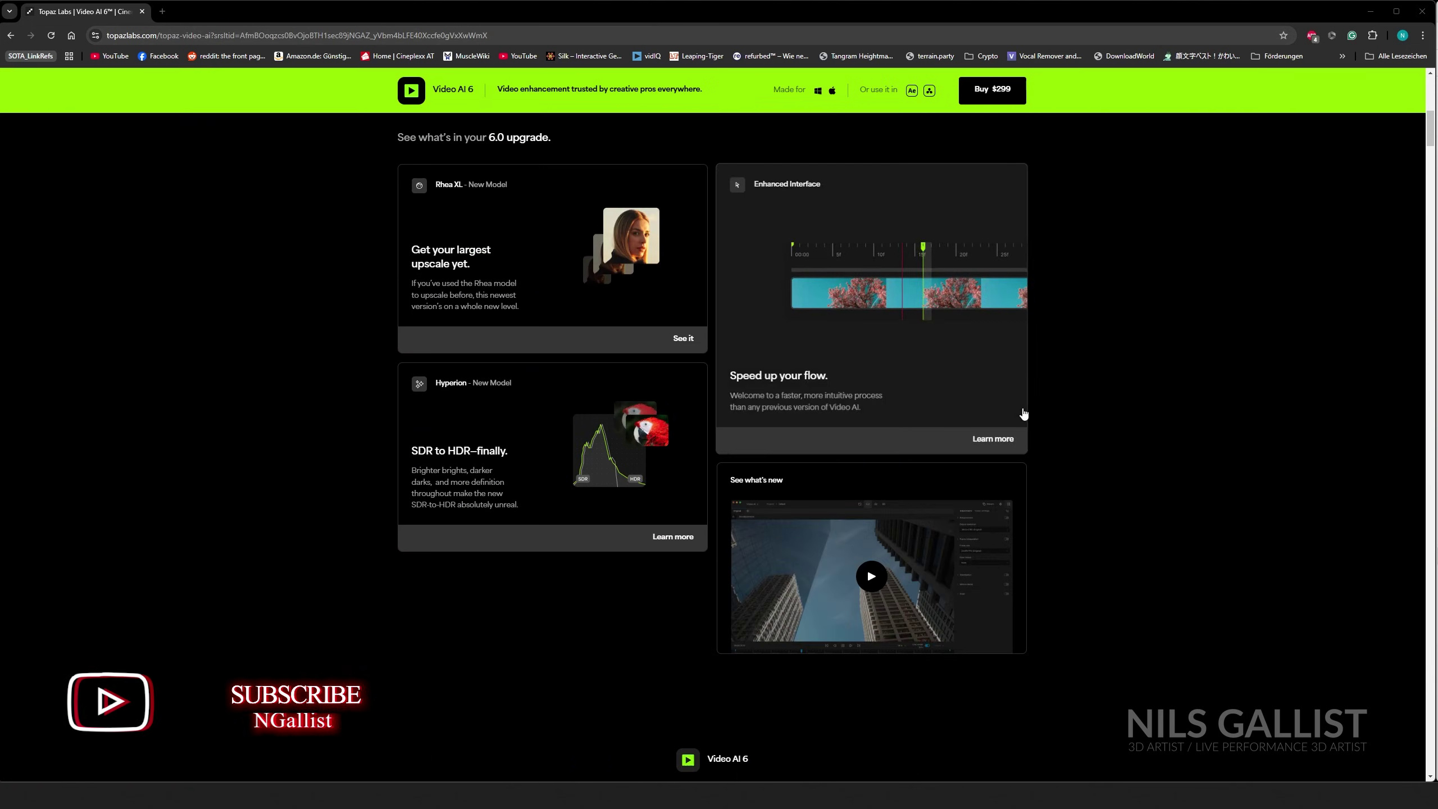
scroll(974, 408, up, 3)
scroll(956, 413, down, 14)
scroll(955, 418, down, 8)
scroll(948, 411, down, 6)
scroll(886, 433, down, 10)
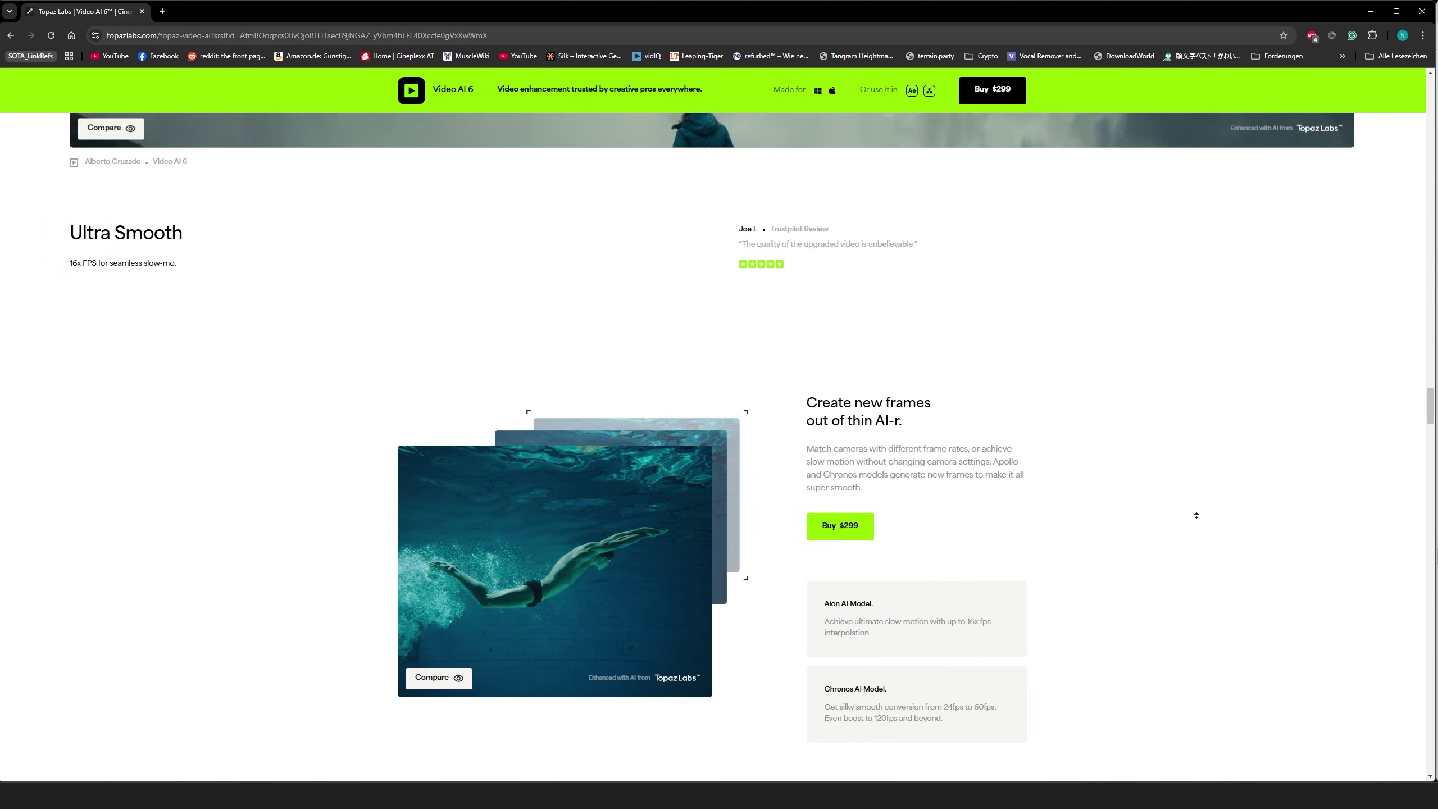
scroll(1152, 564, up, 1)
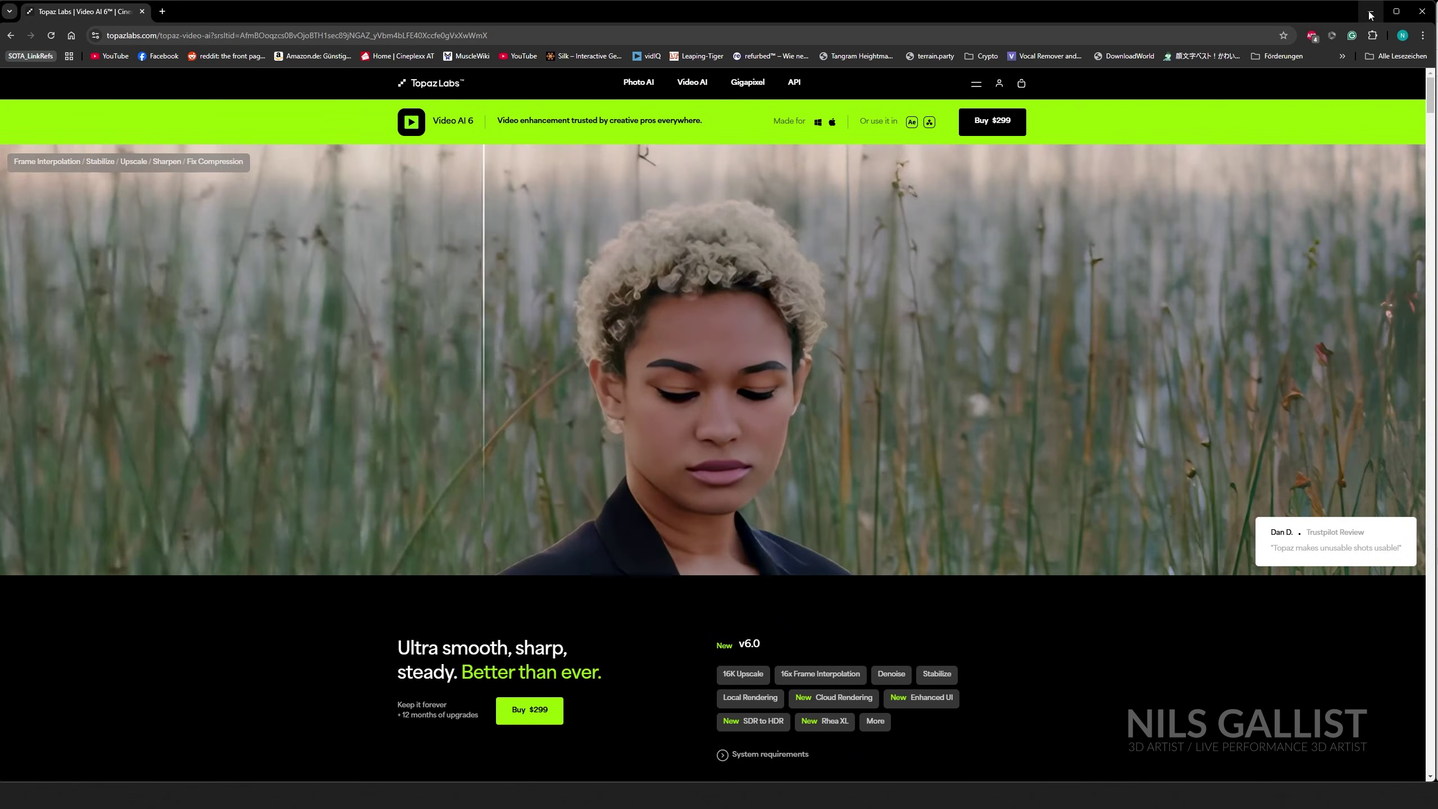
double_click(1367, 11)
click(1368, 15)
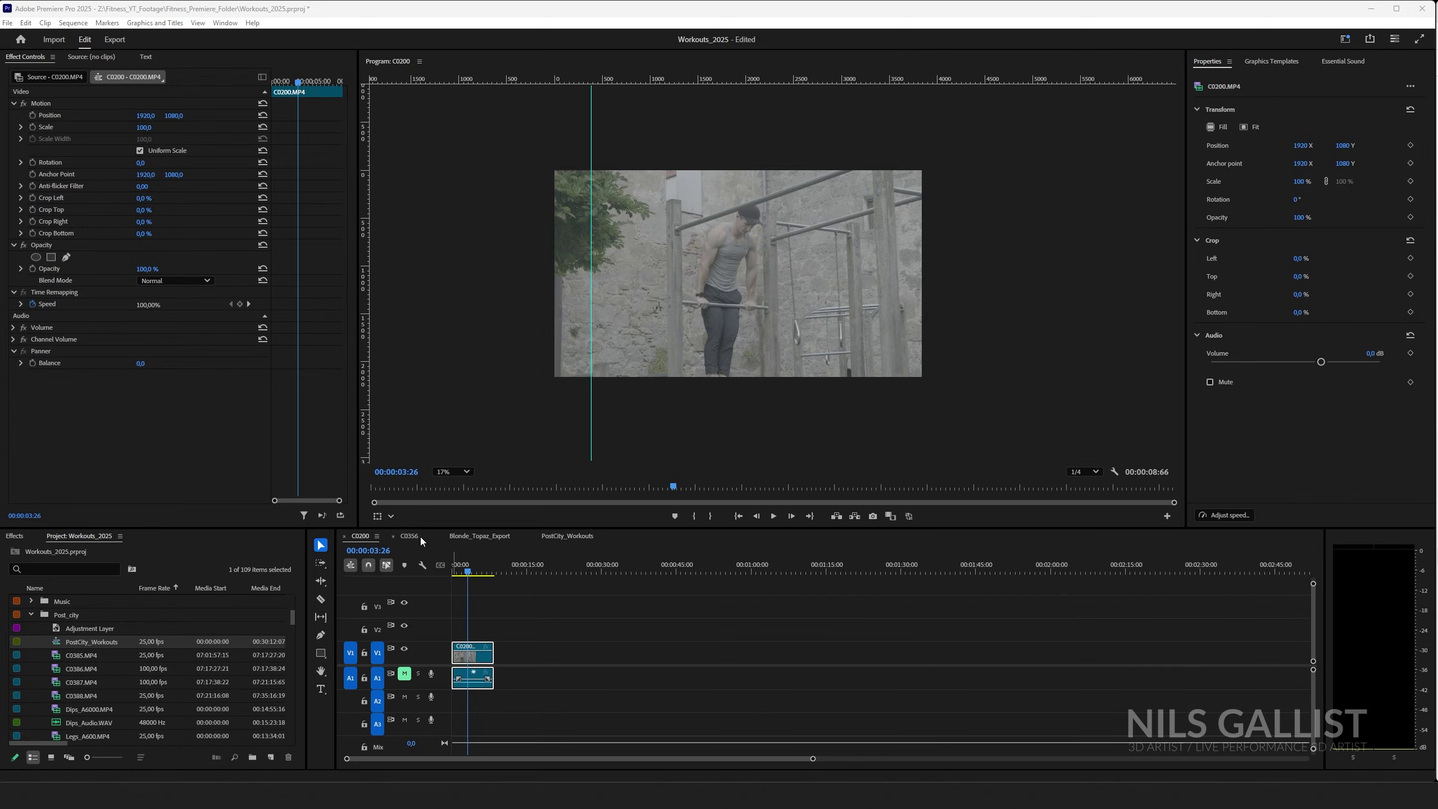
scroll(716, 337, up, 1)
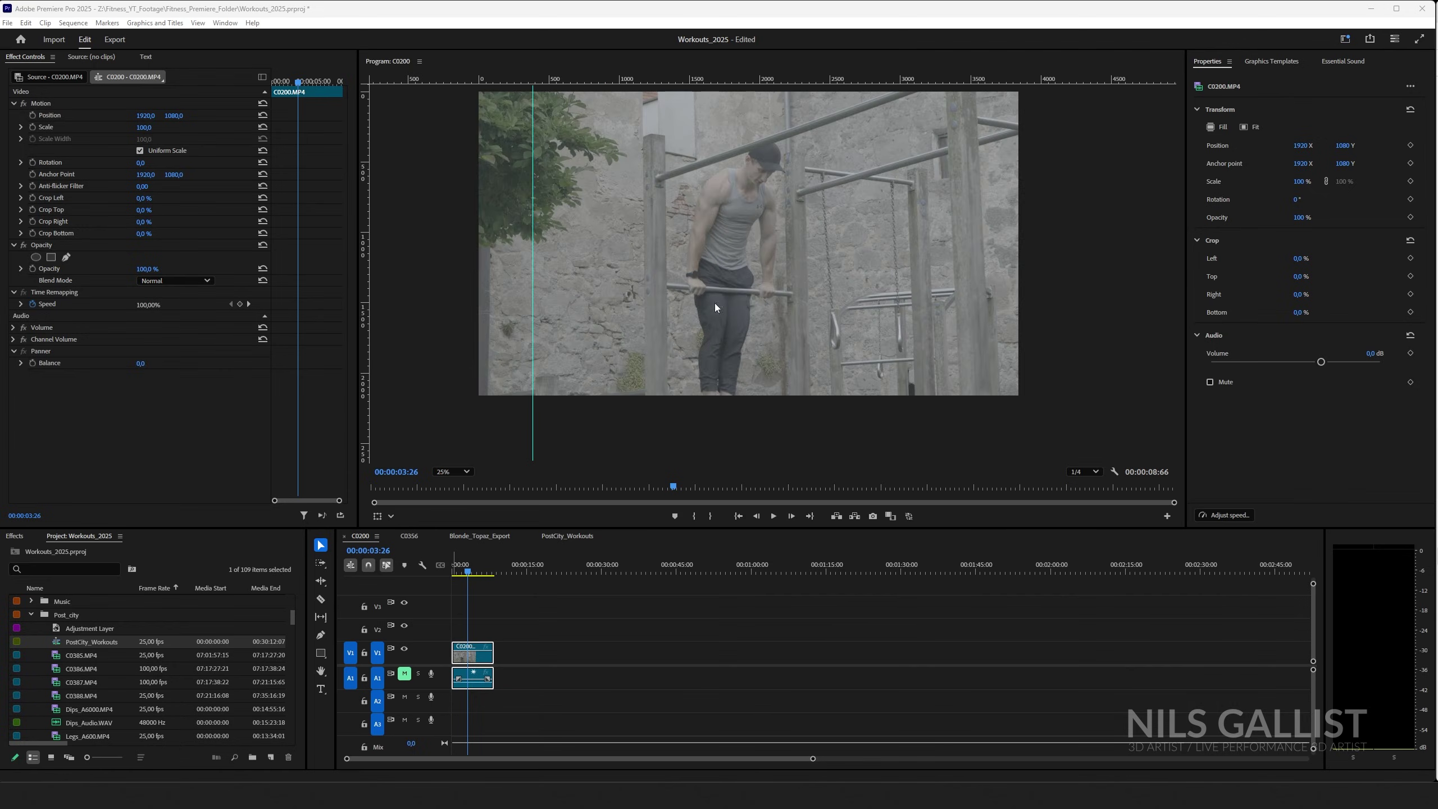
scroll(714, 297, up, 1)
click(416, 535)
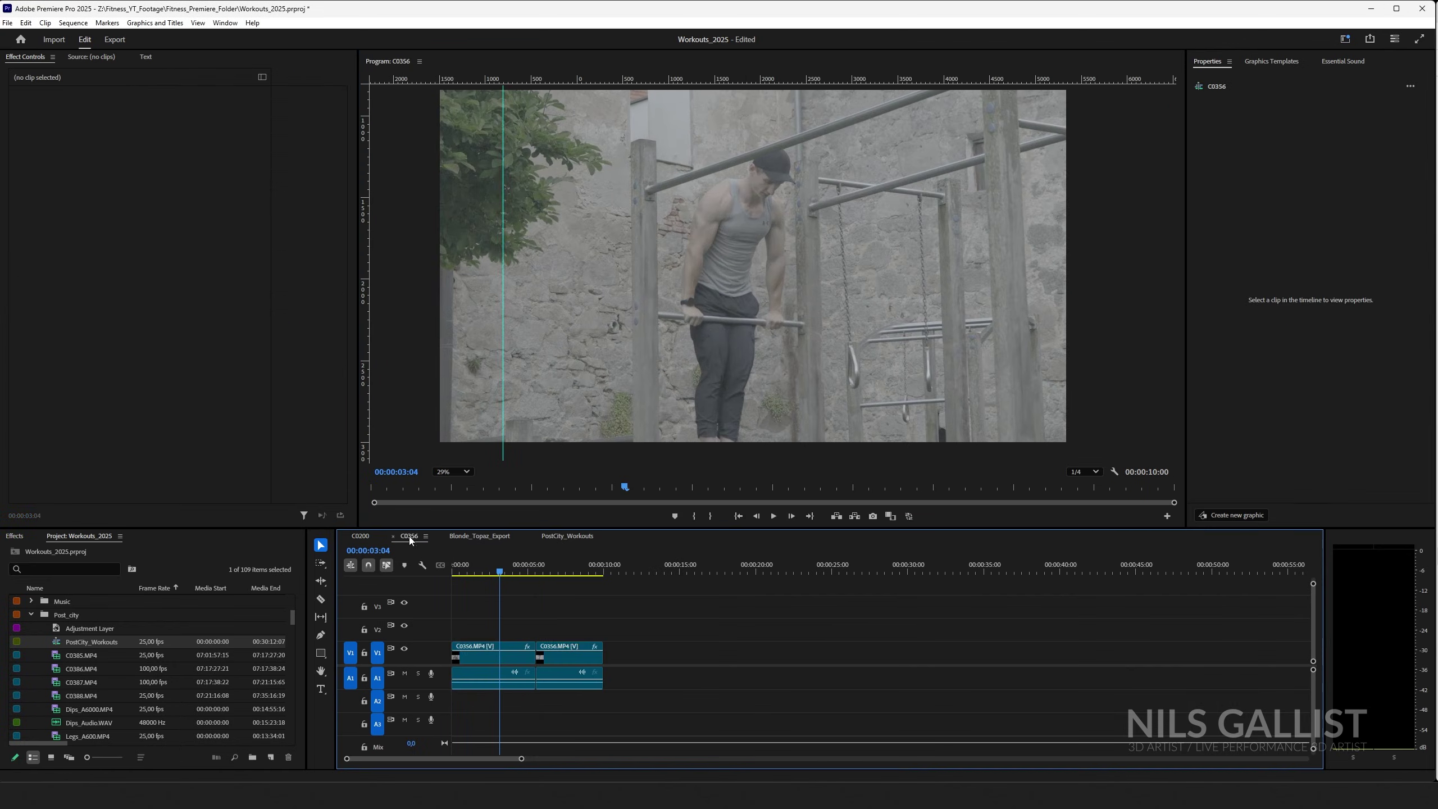
scroll(733, 316, down, 1)
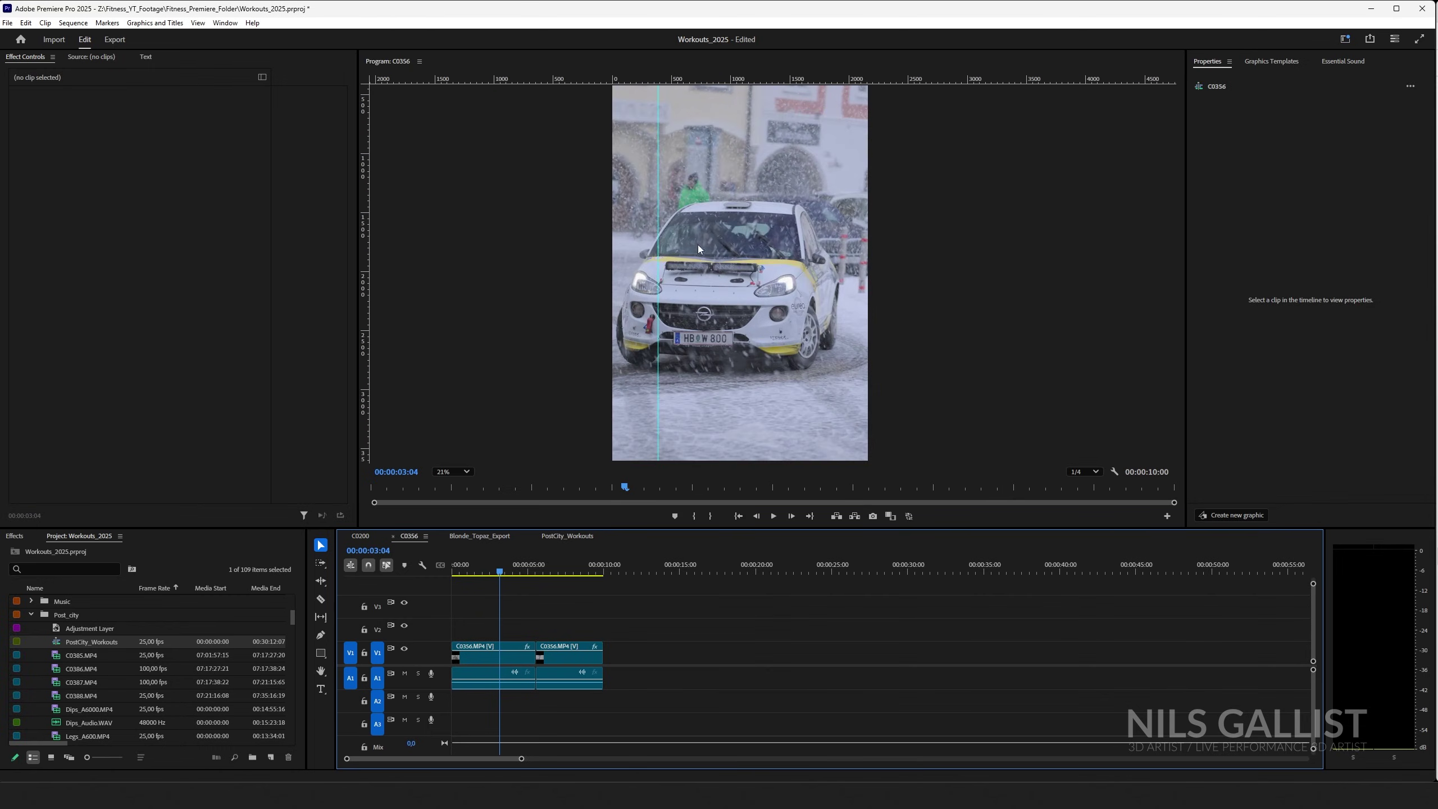
click(468, 535)
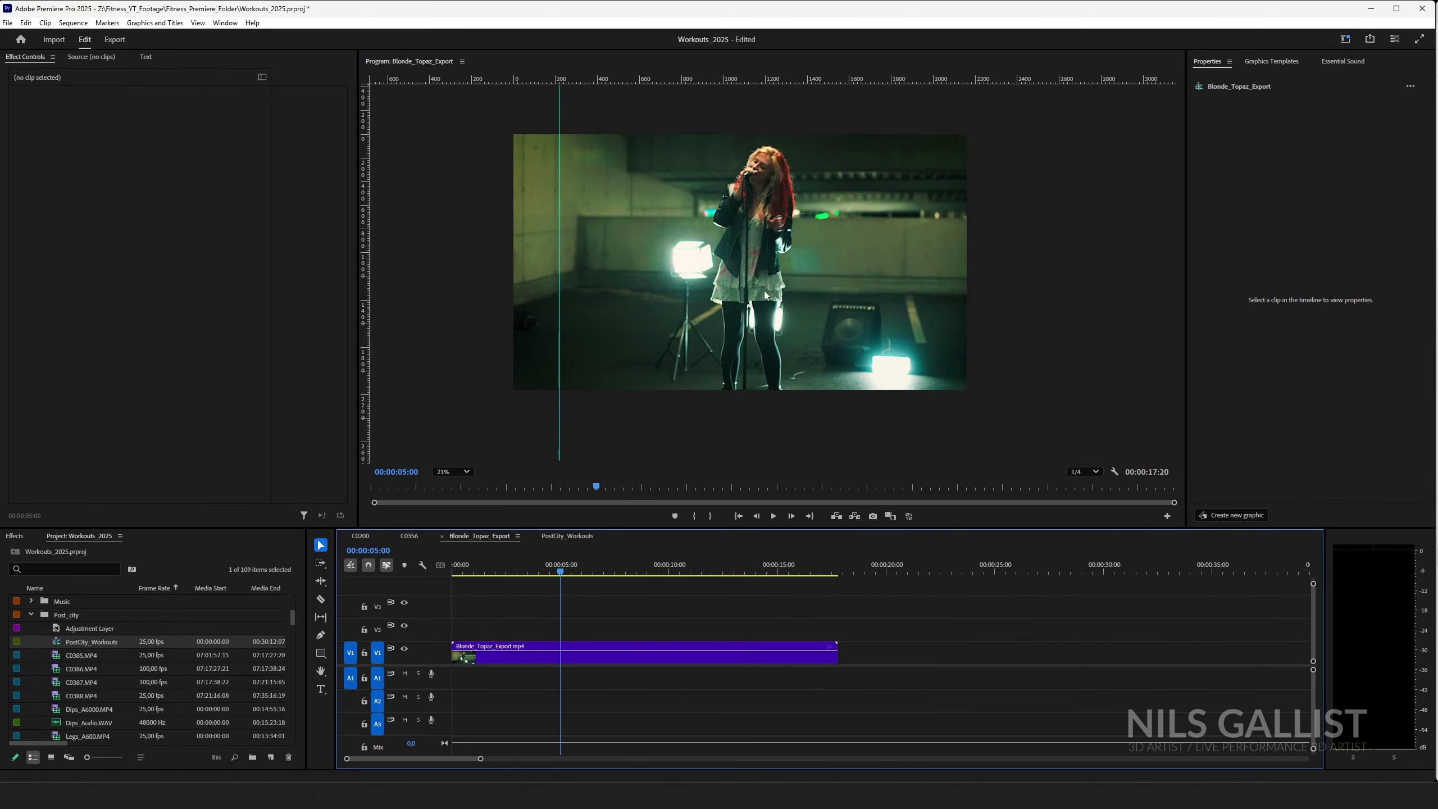
click(561, 536)
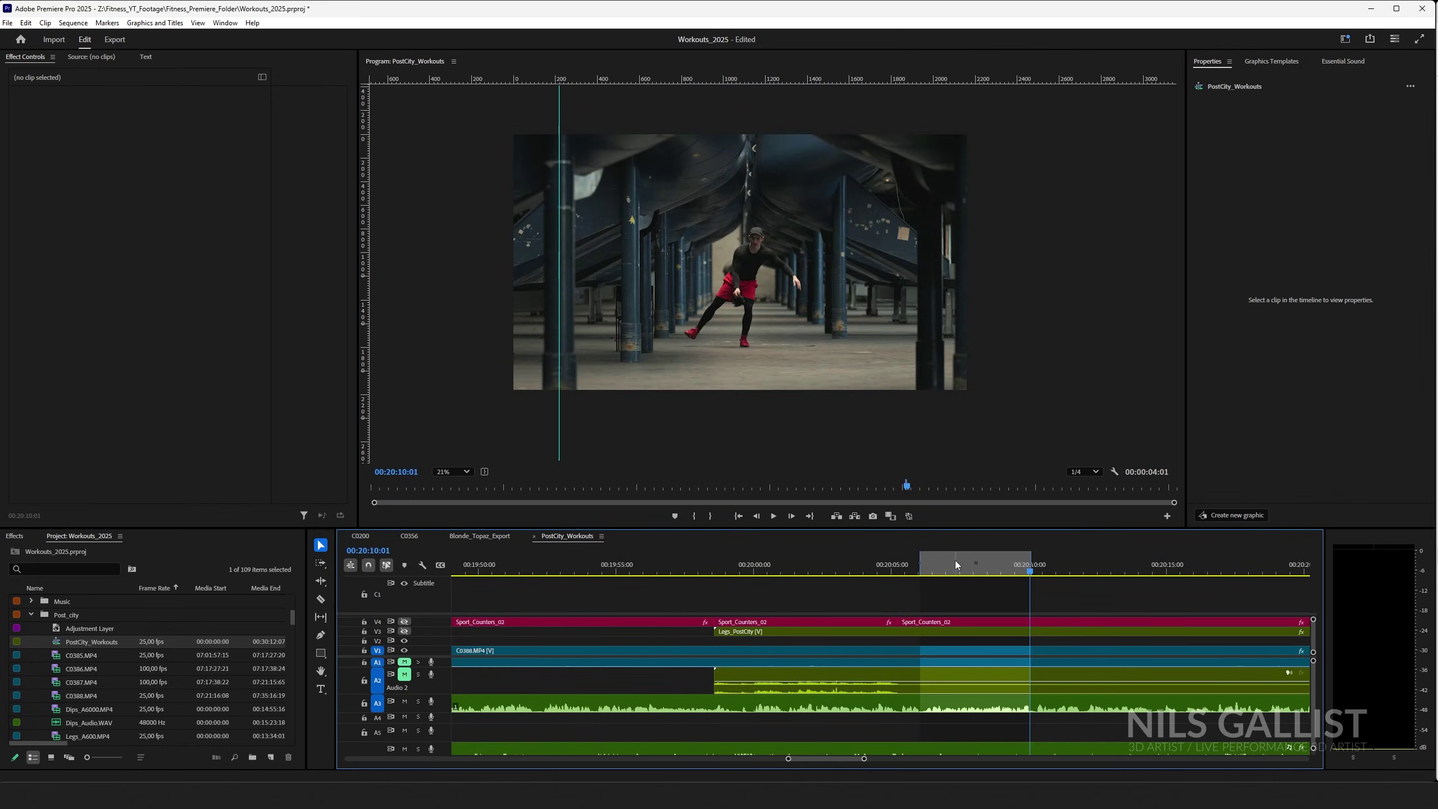
click(356, 539)
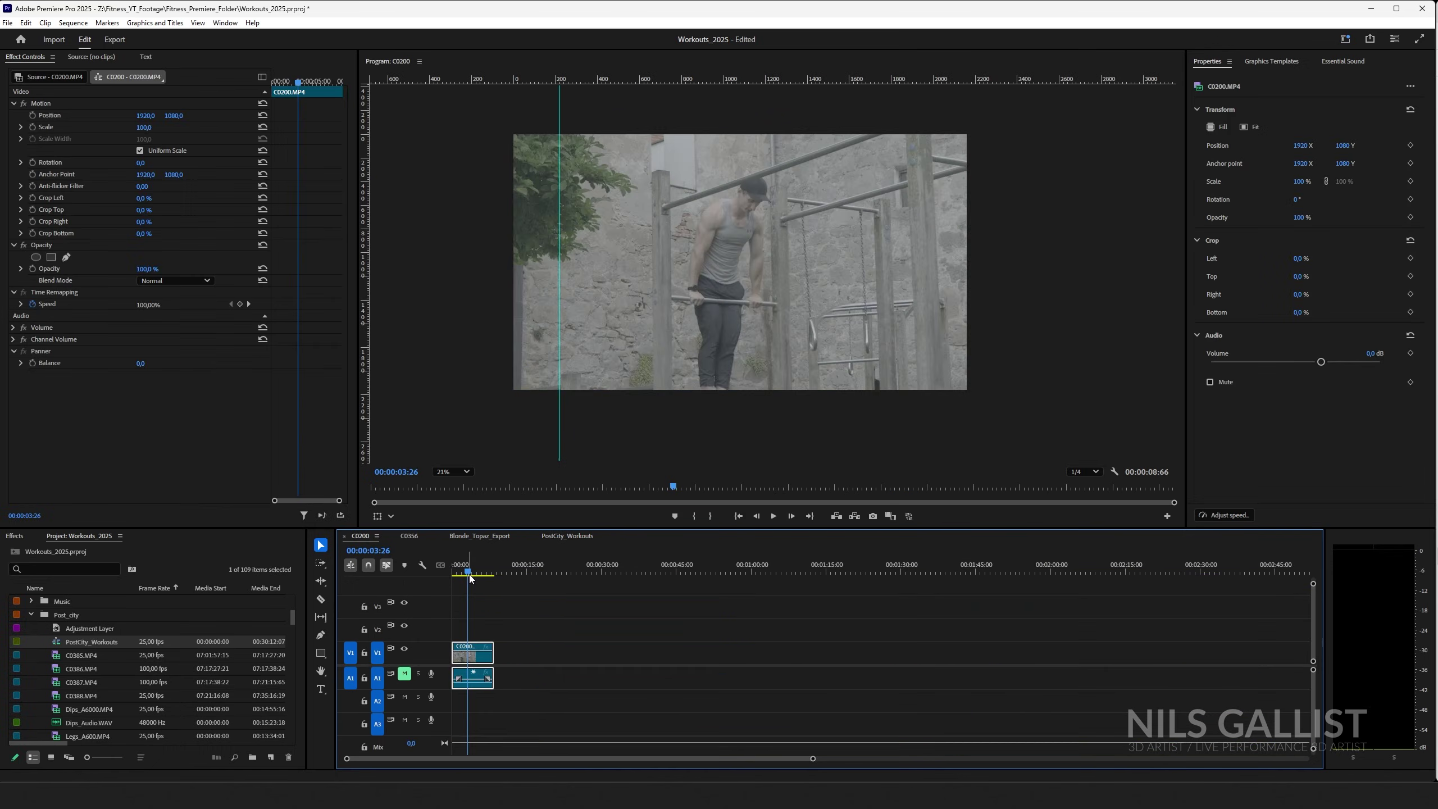
click(572, 535)
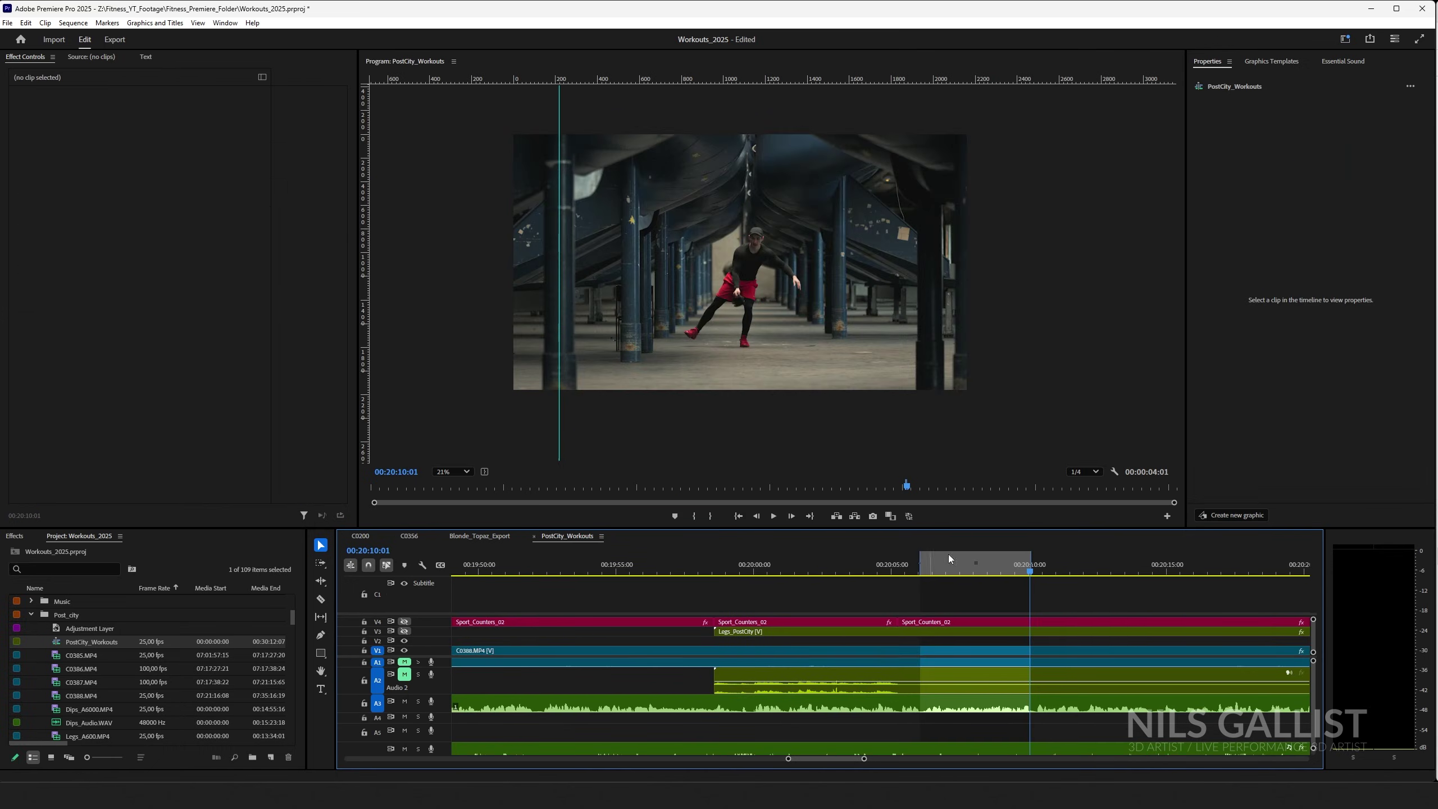
scroll(672, 418, up, 3)
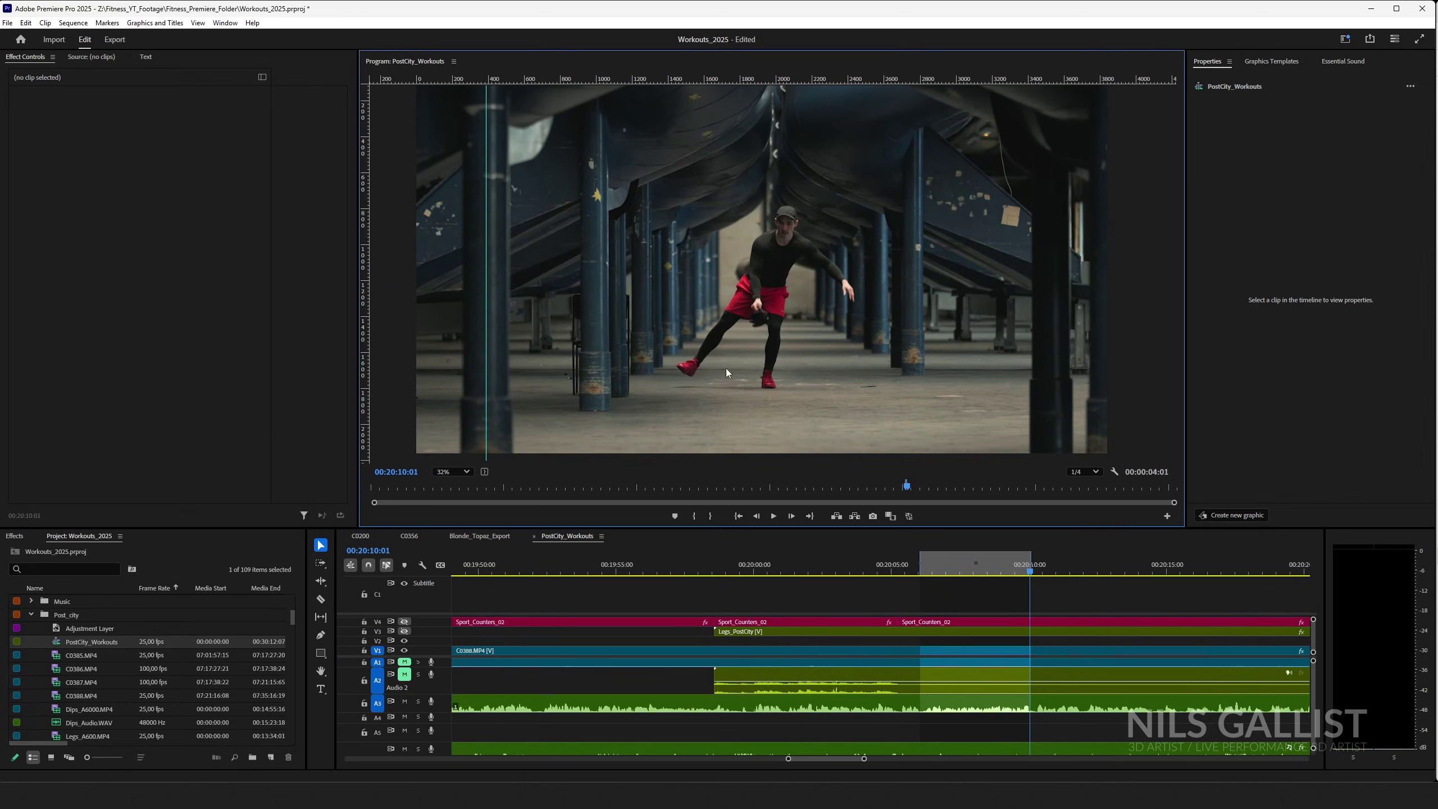
click(361, 537)
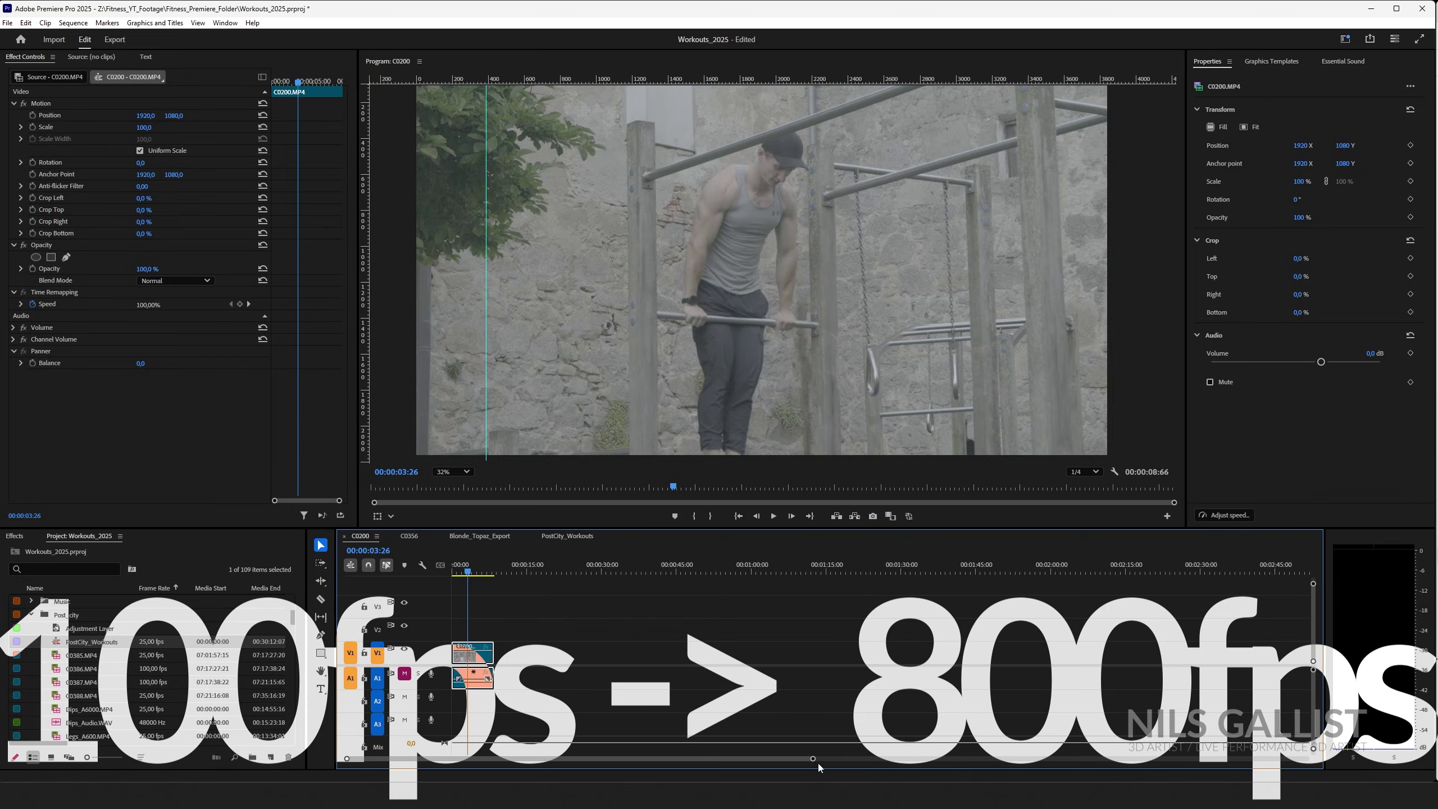
- Zoom the timeline onto the short C0200 clip and play it from the start
drag(813, 759, 590, 759)
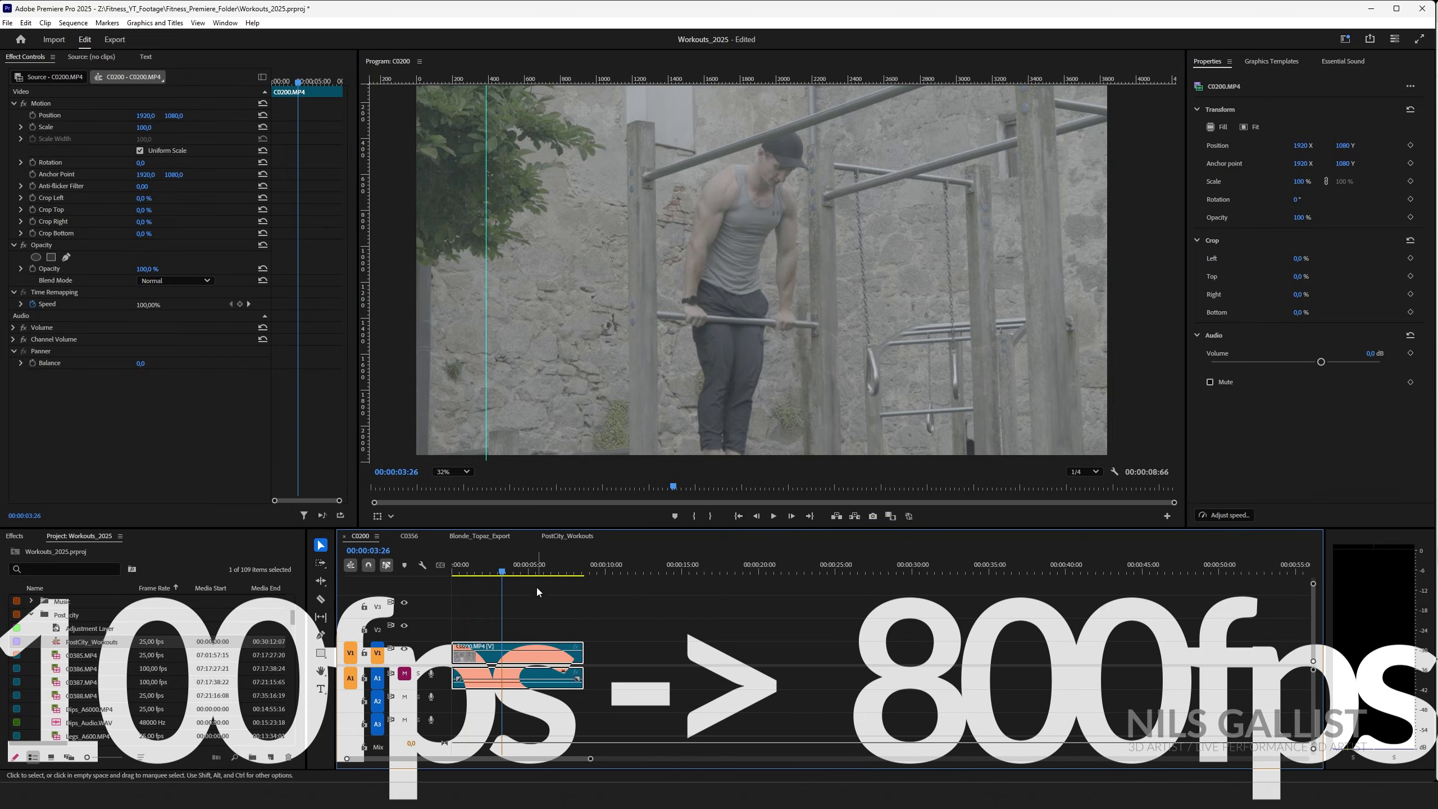
click(504, 571)
drag(504, 572, 454, 573)
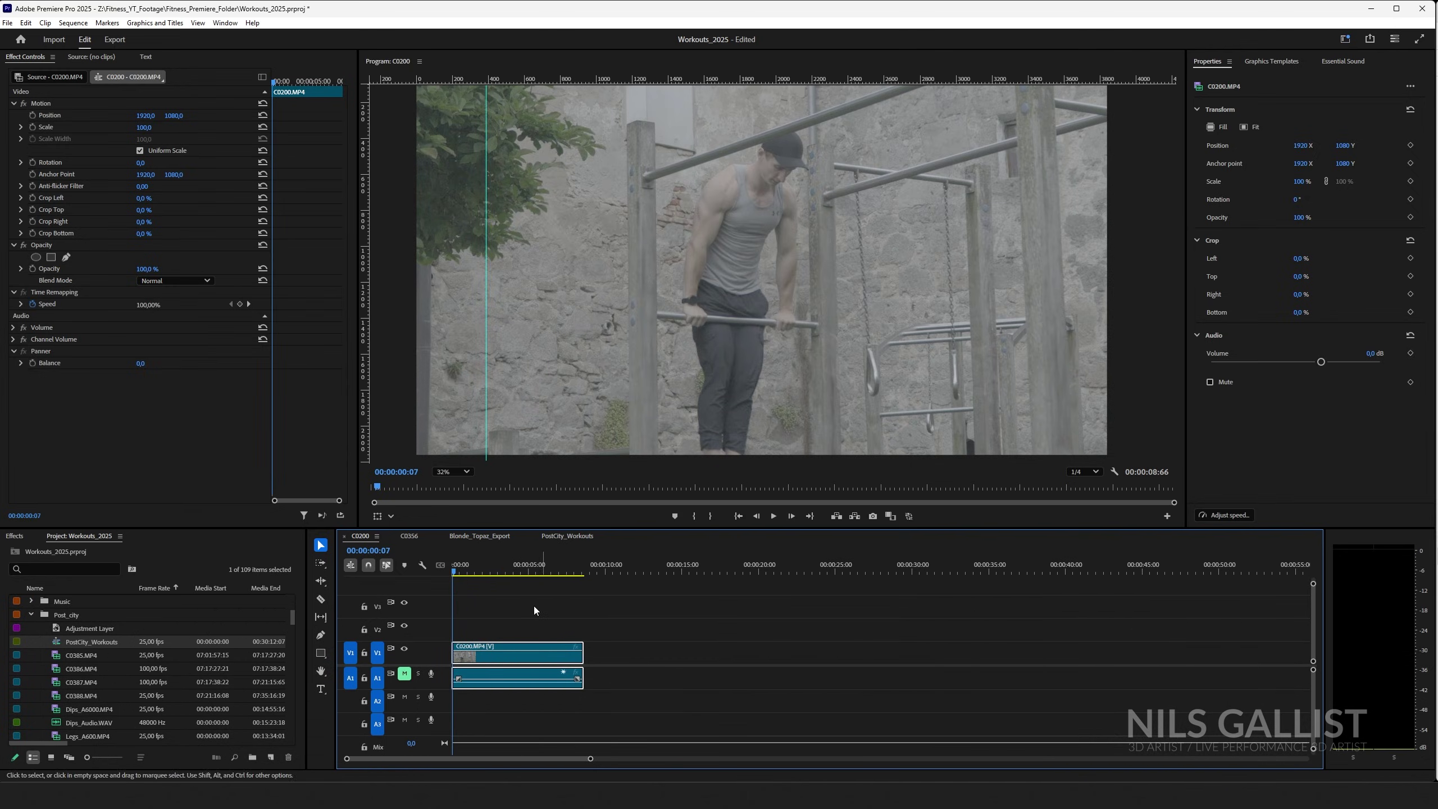
key(shift+f)
click(422, 627)
key(Home)
key(space)
- Duplicate C0200.MP4 as C0200.MP4 Copy 01 and make a new C0200 sequence from it
right_click(117, 724)
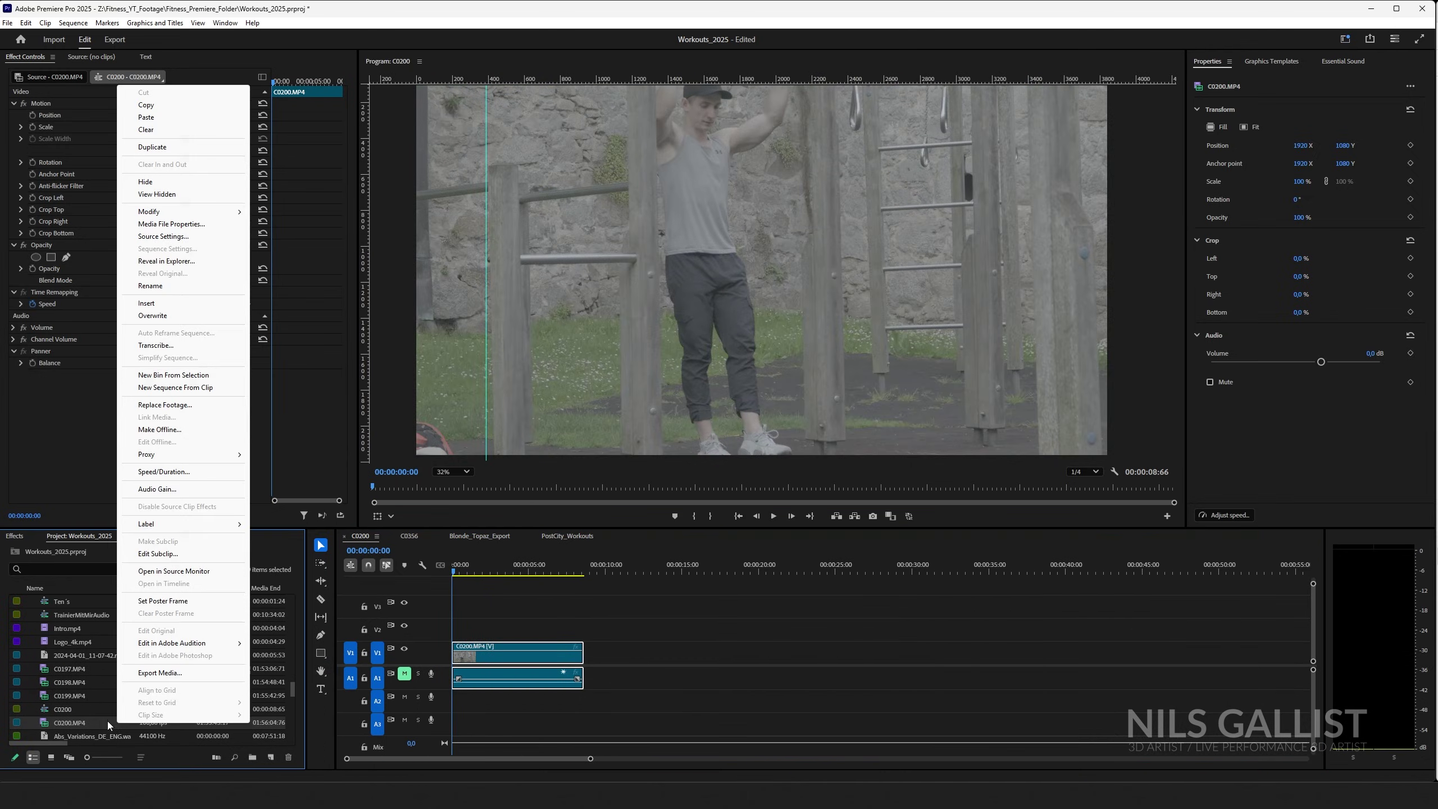
click(105, 722)
click(110, 723)
key(Escape)
key(ctrl+shift+/)
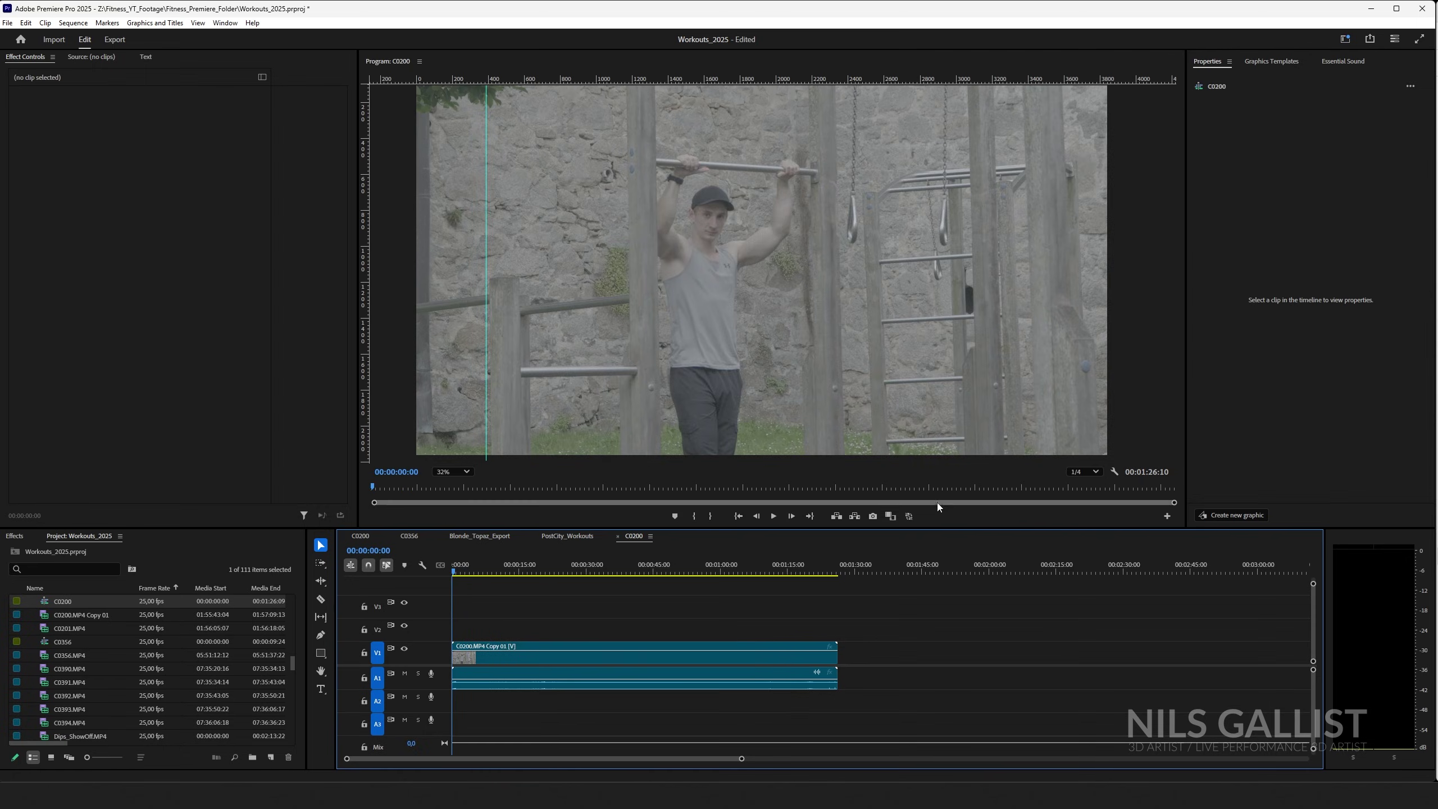
- Mute audio track A1 and preview the muscle-up clip from about 25 seconds
key(space)
click(404, 673)
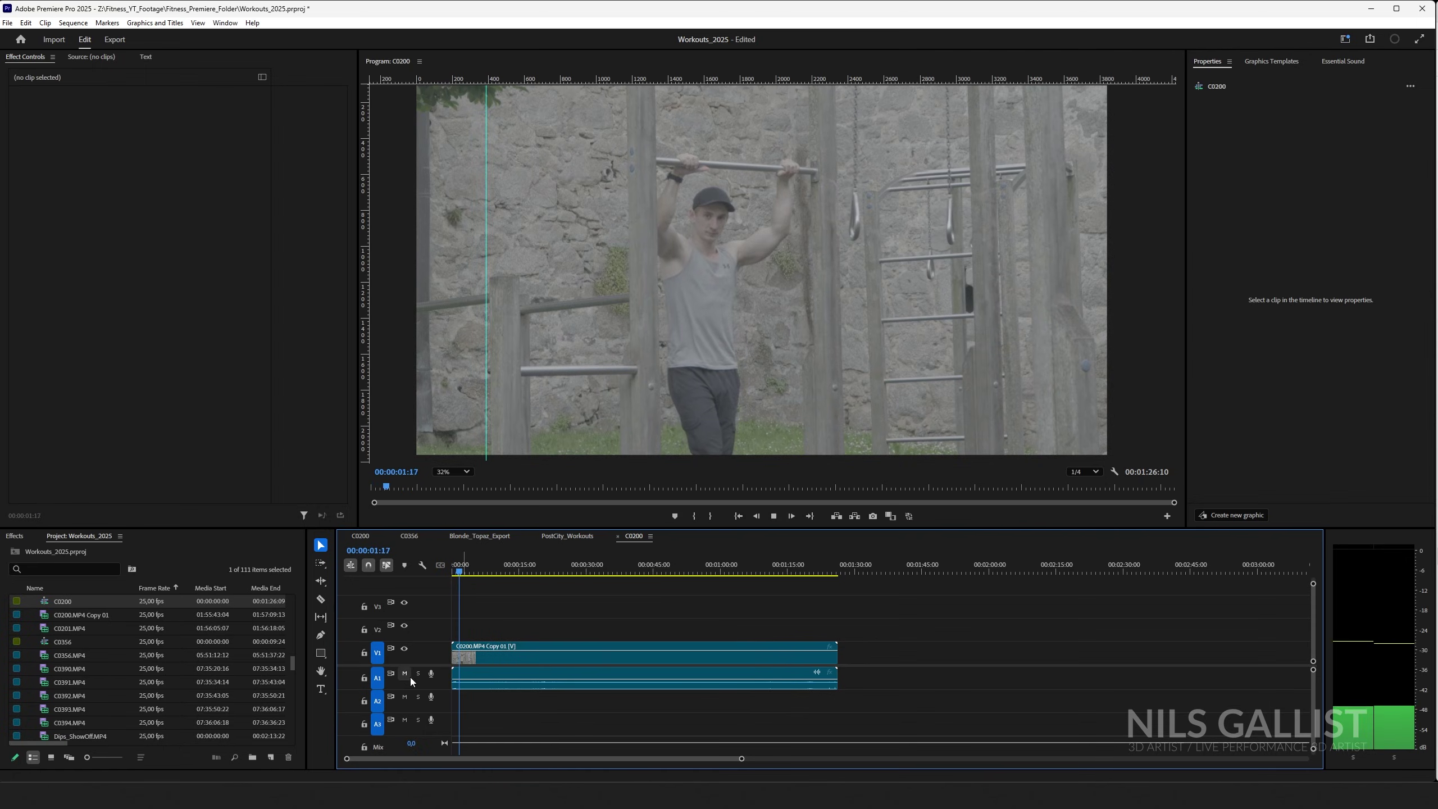
drag(562, 570, 566, 571)
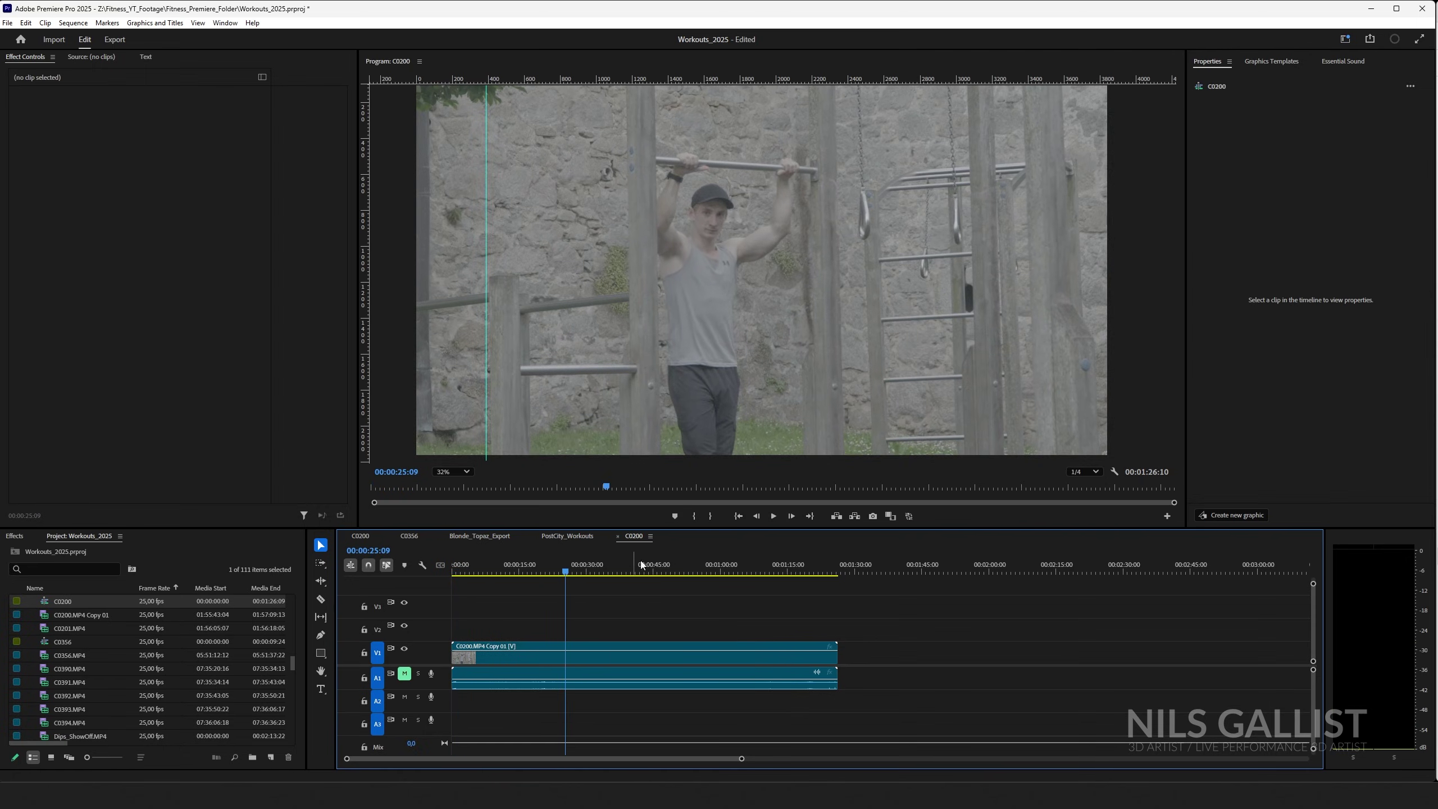
key(space)
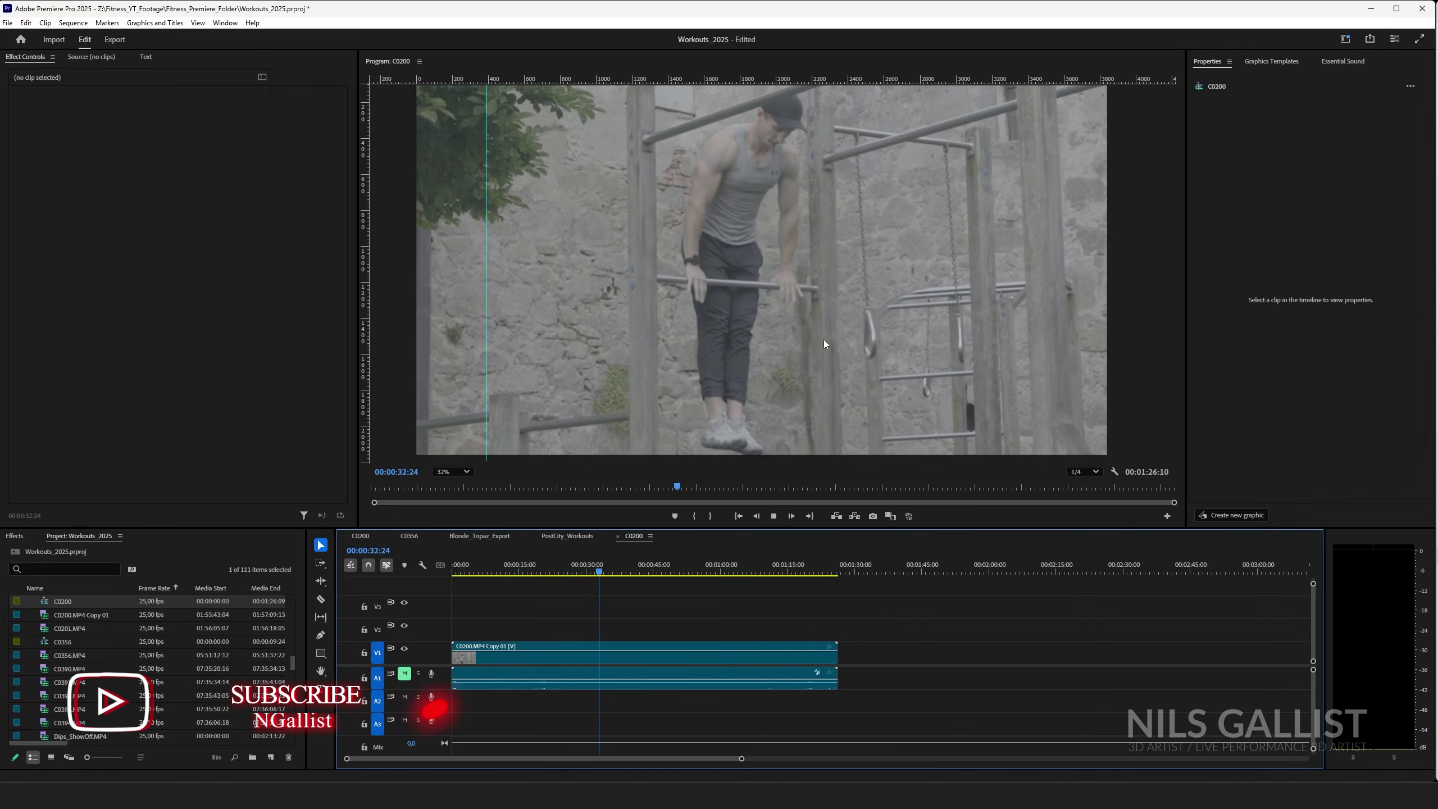
key(space)
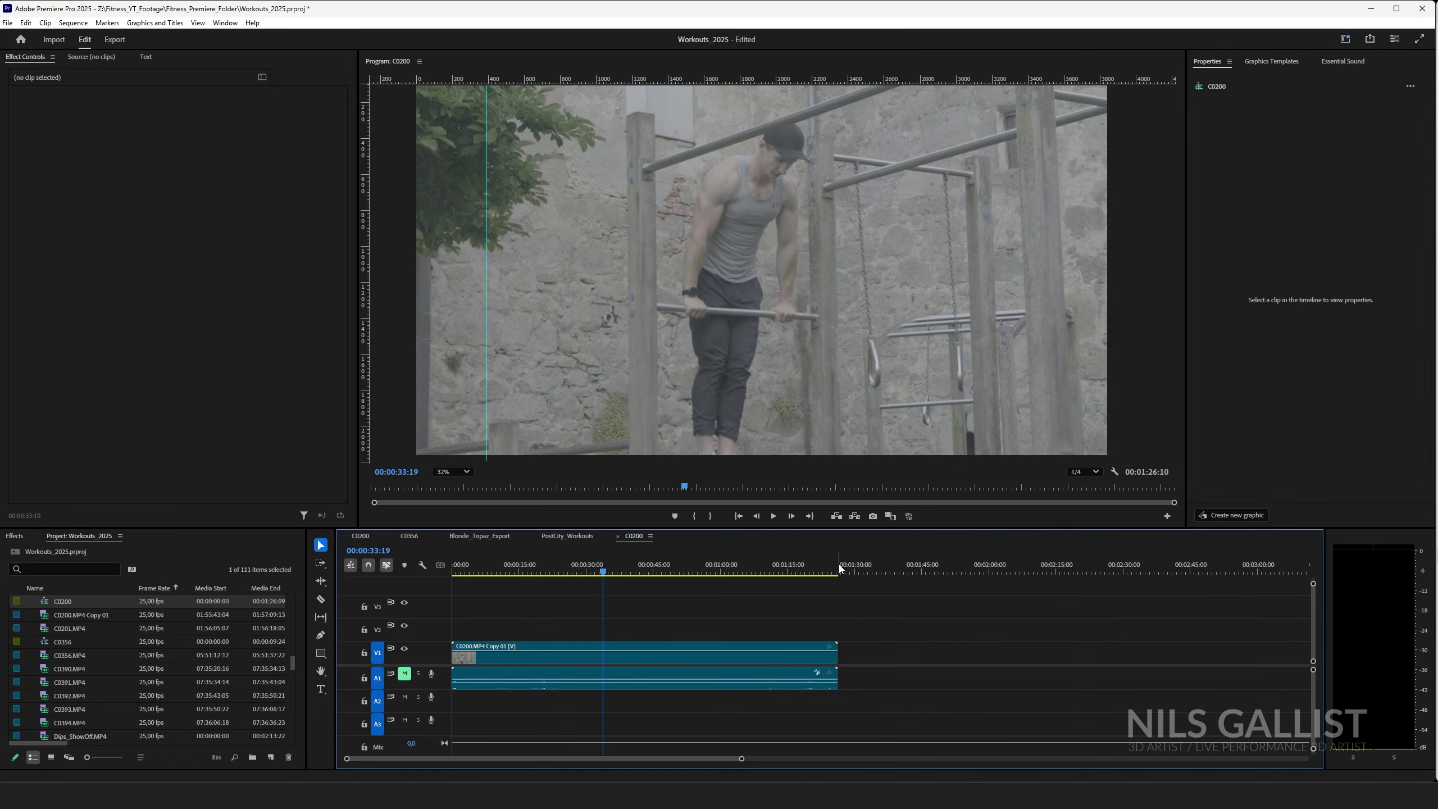
- Scrub the copied clip's later part and bring the playhead to its end near 51 seconds
drag(840, 567, 746, 630)
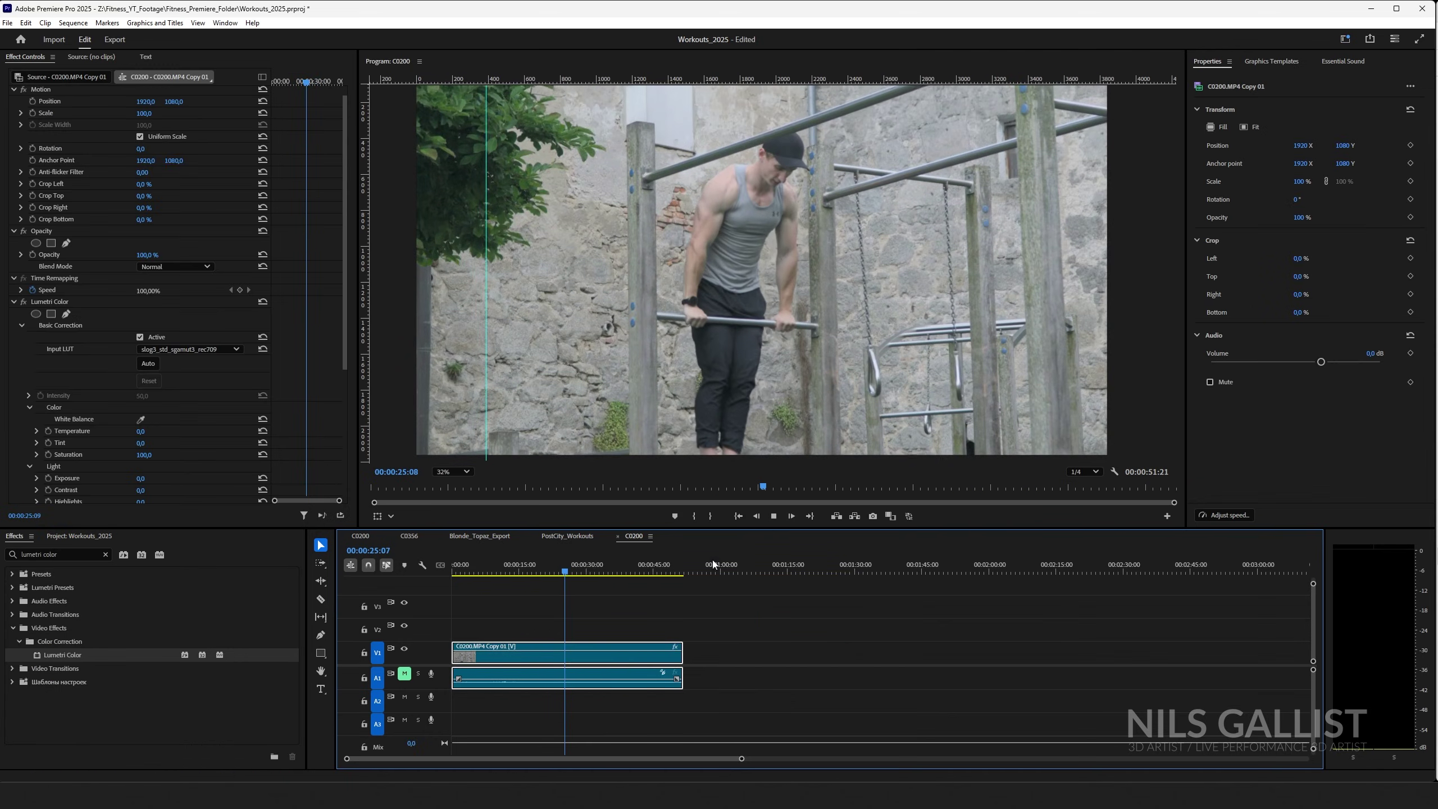
drag(702, 566, 684, 609)
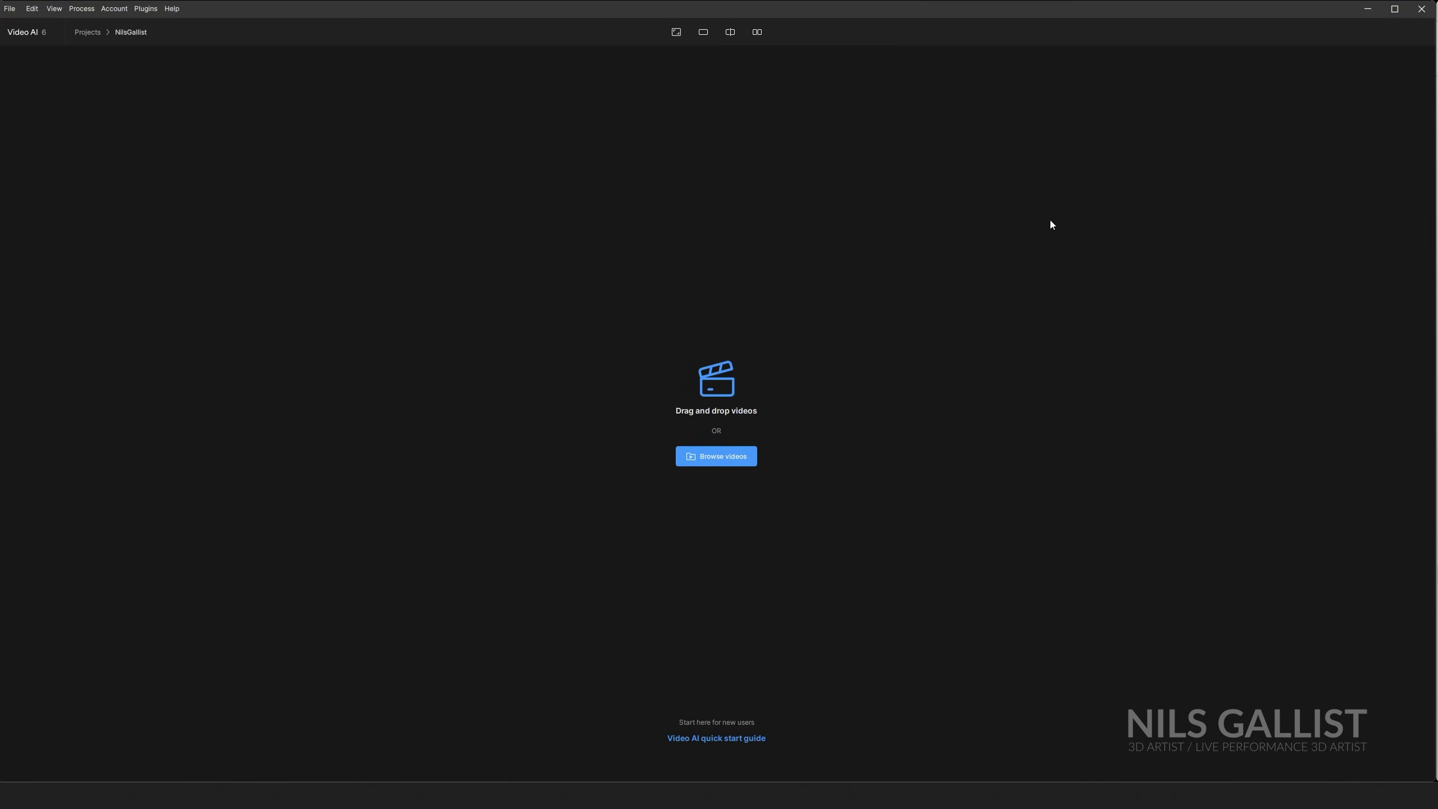
- Load the muscle-up video and apply the 8x super slow motion preset with the Apollo model
drag(1435, 374, 725, 396)
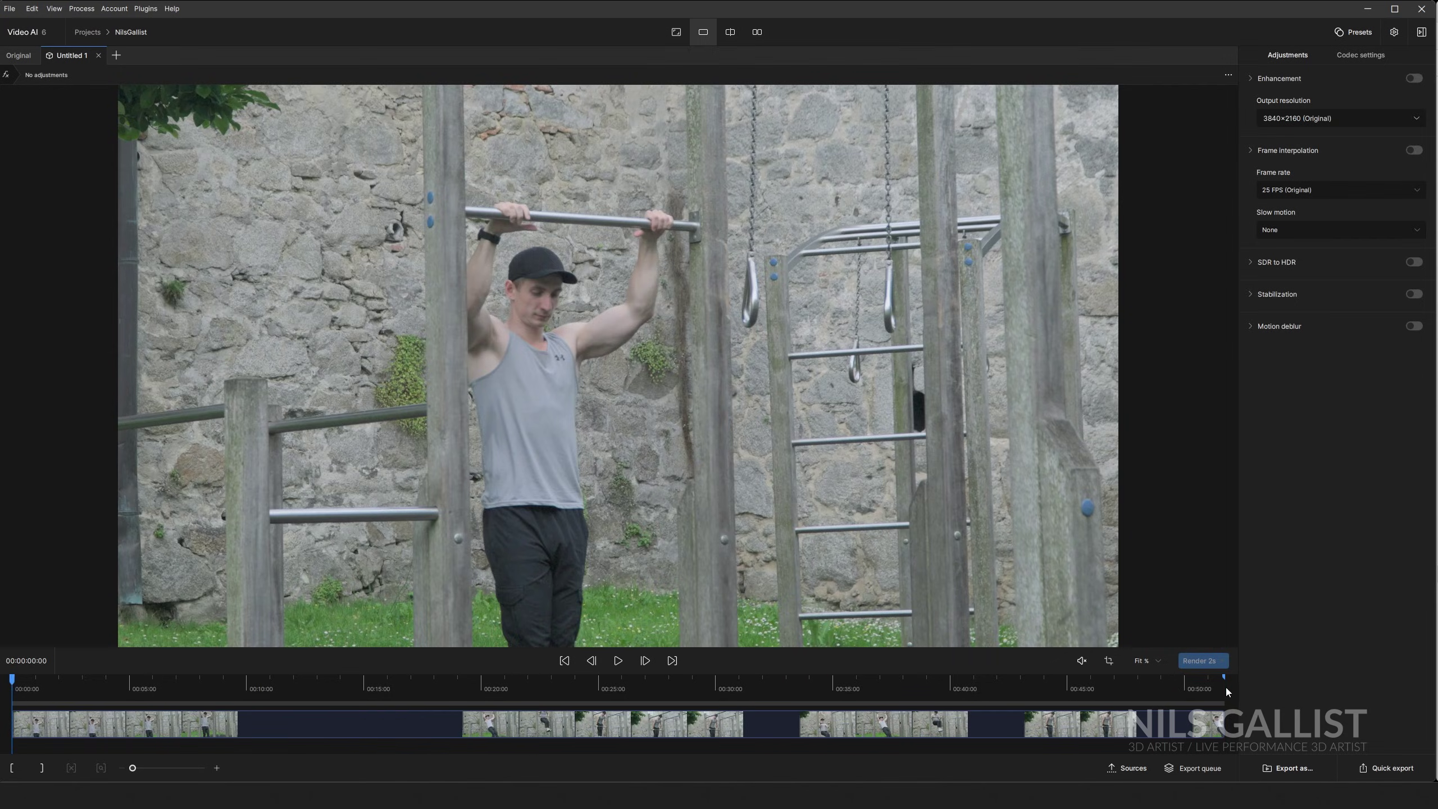
click(612, 685)
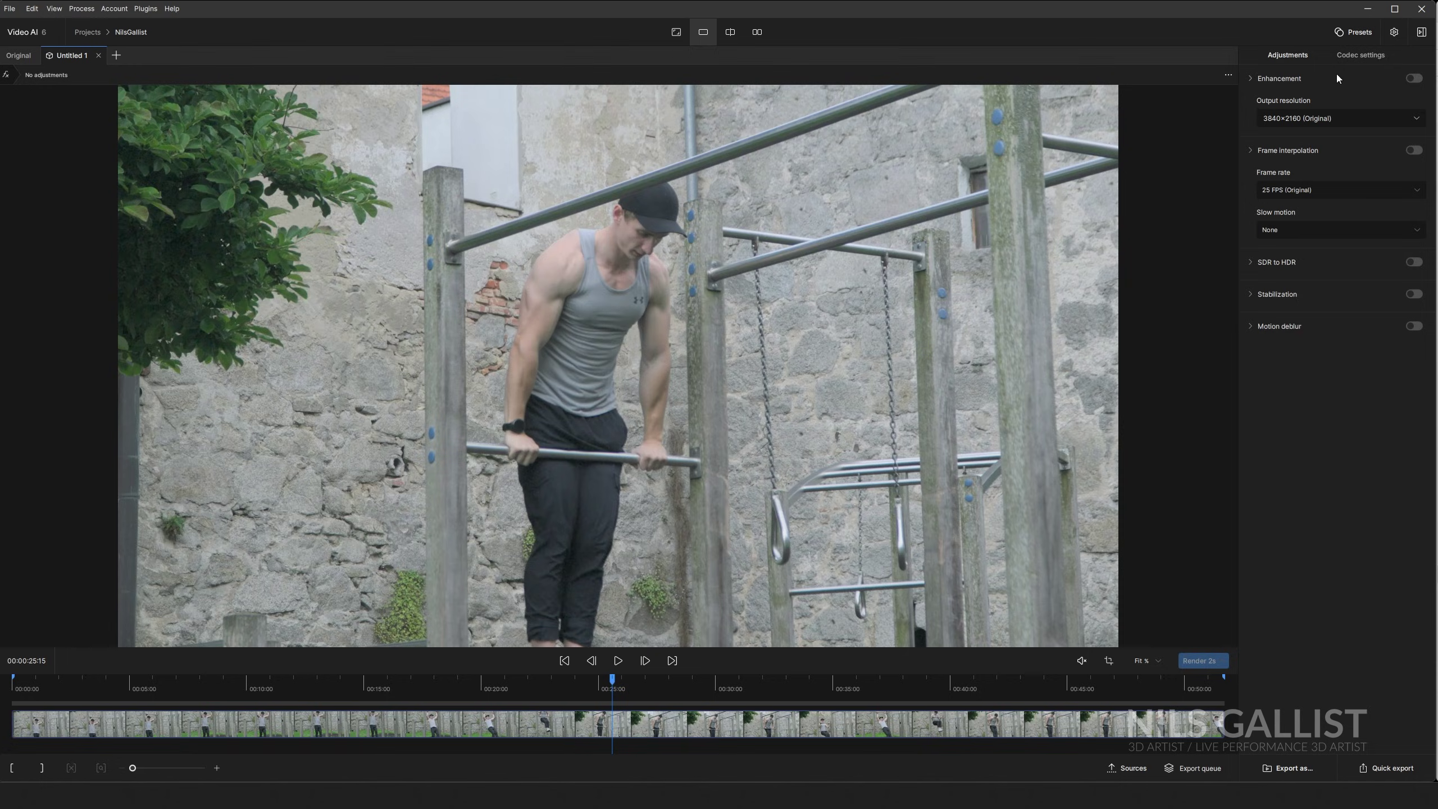
click(1358, 35)
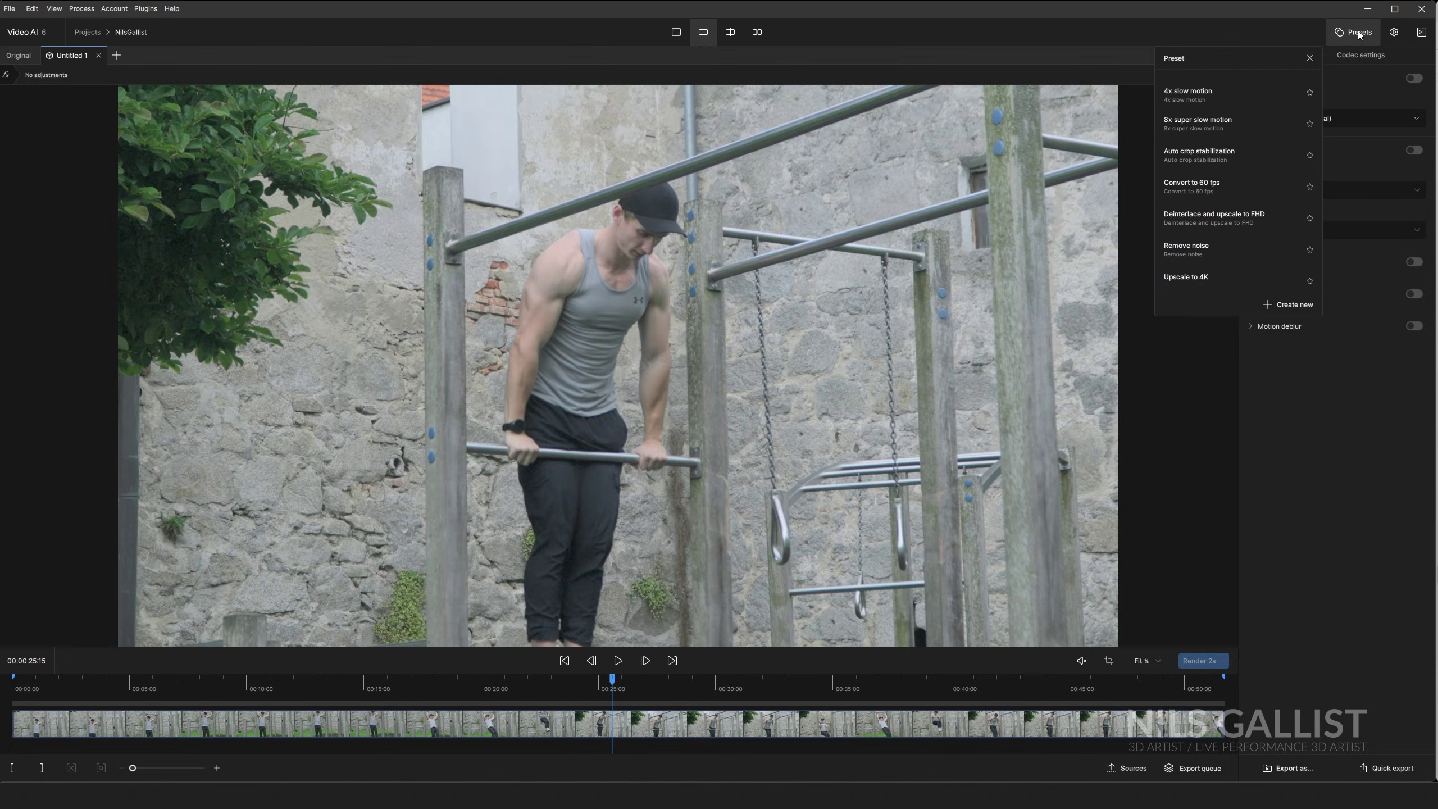
click(1214, 125)
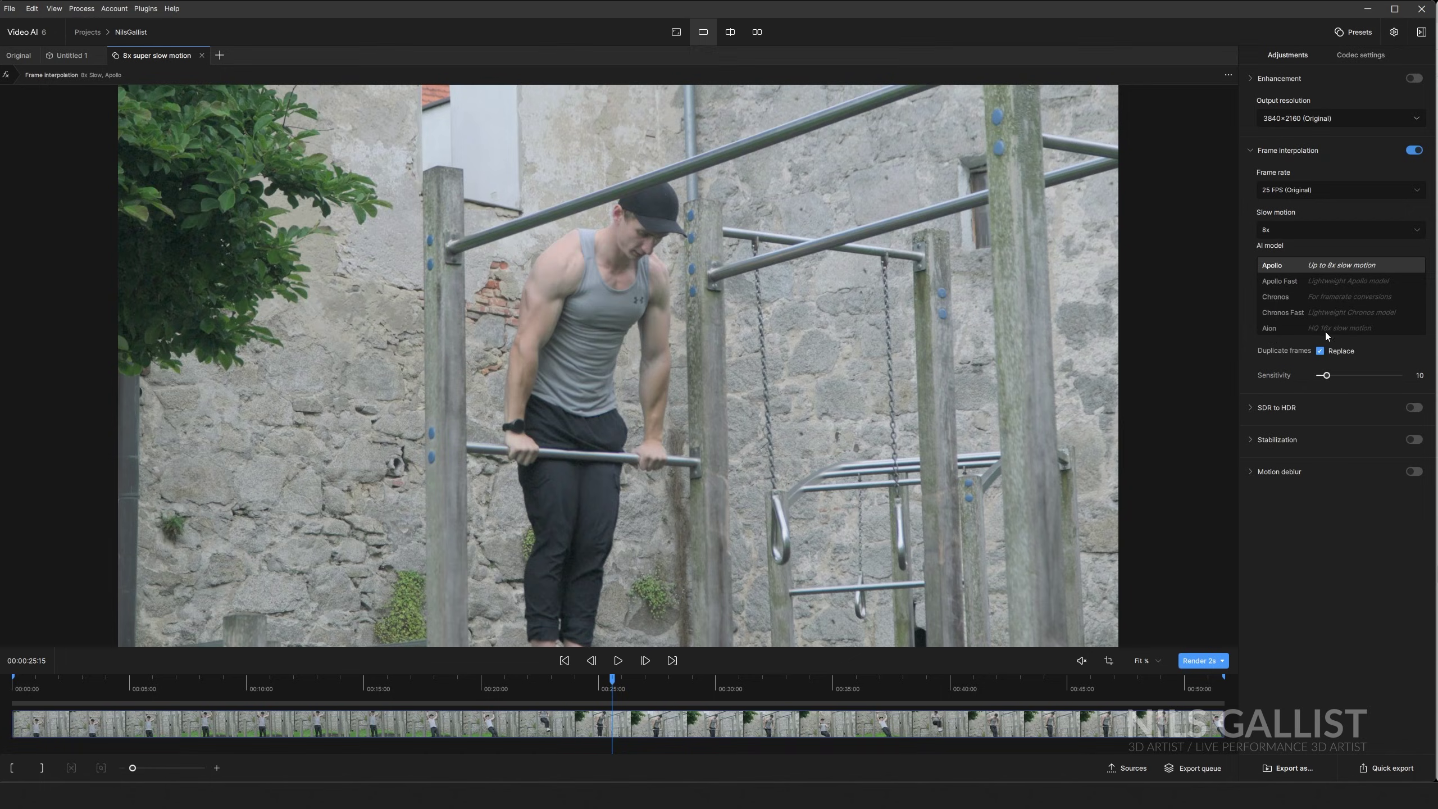
click(1296, 327)
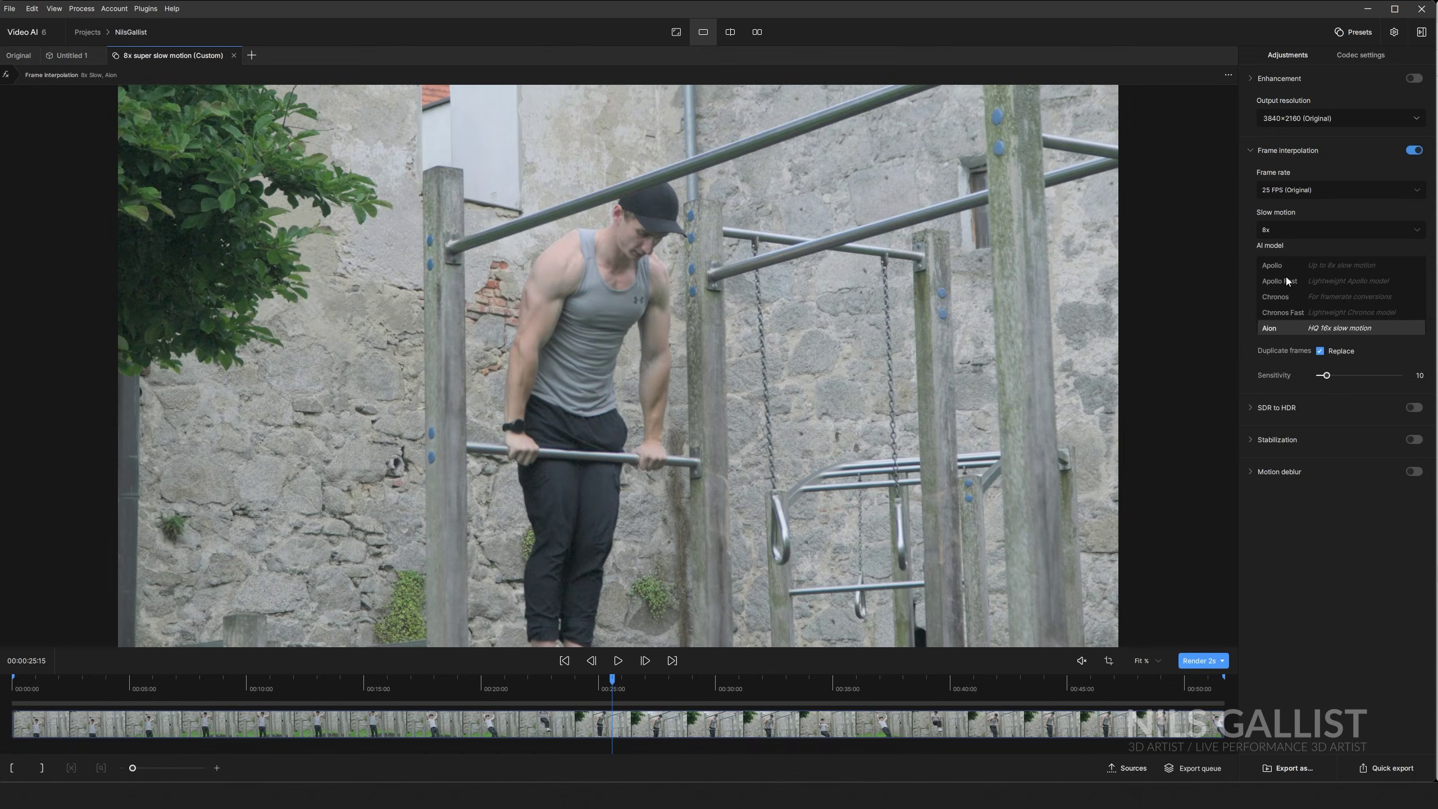
click(1327, 266)
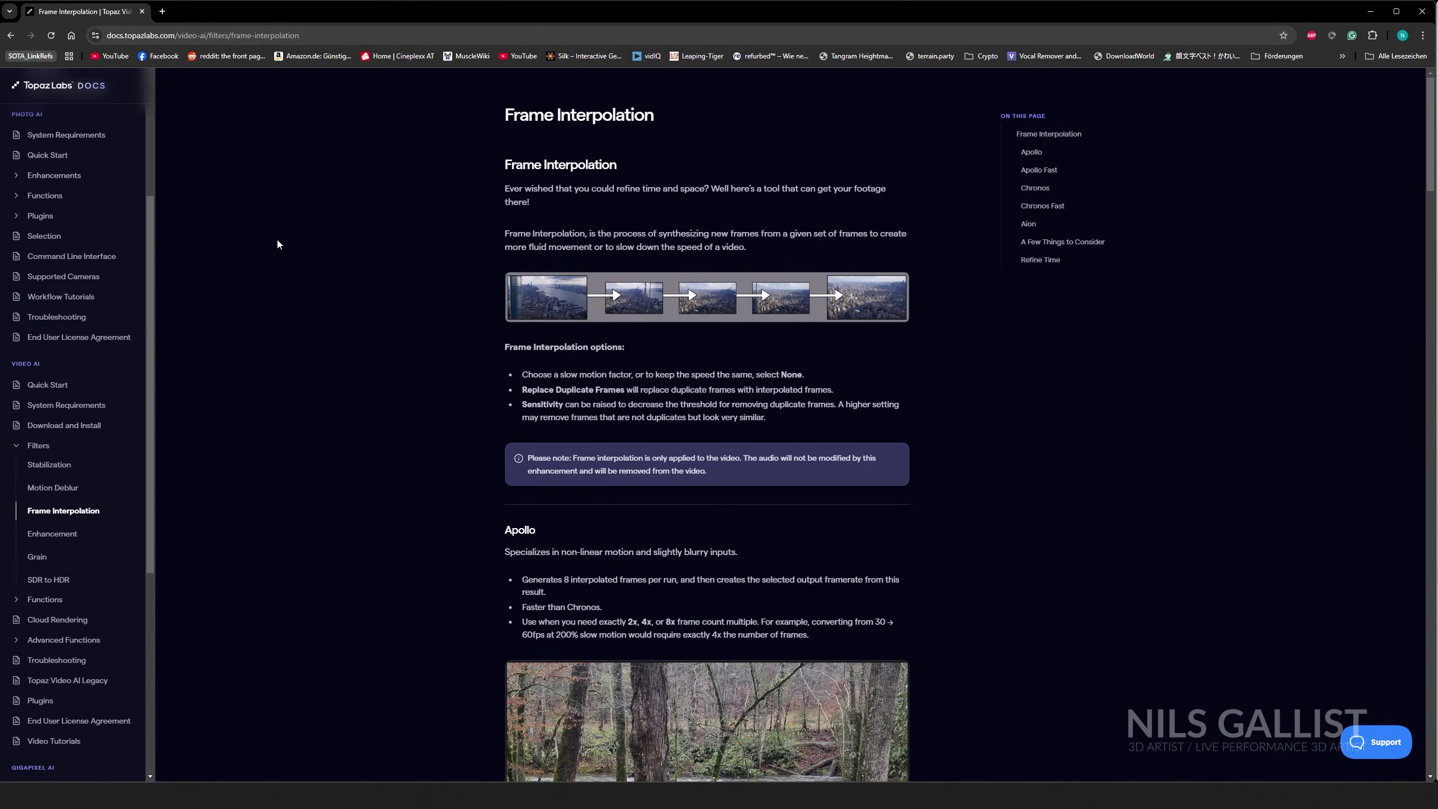
- Read down the Frame Interpolation docs page, then minimize the browser
scroll(375, 310, down, 5)
drag(1431, 200, 1432, 105)
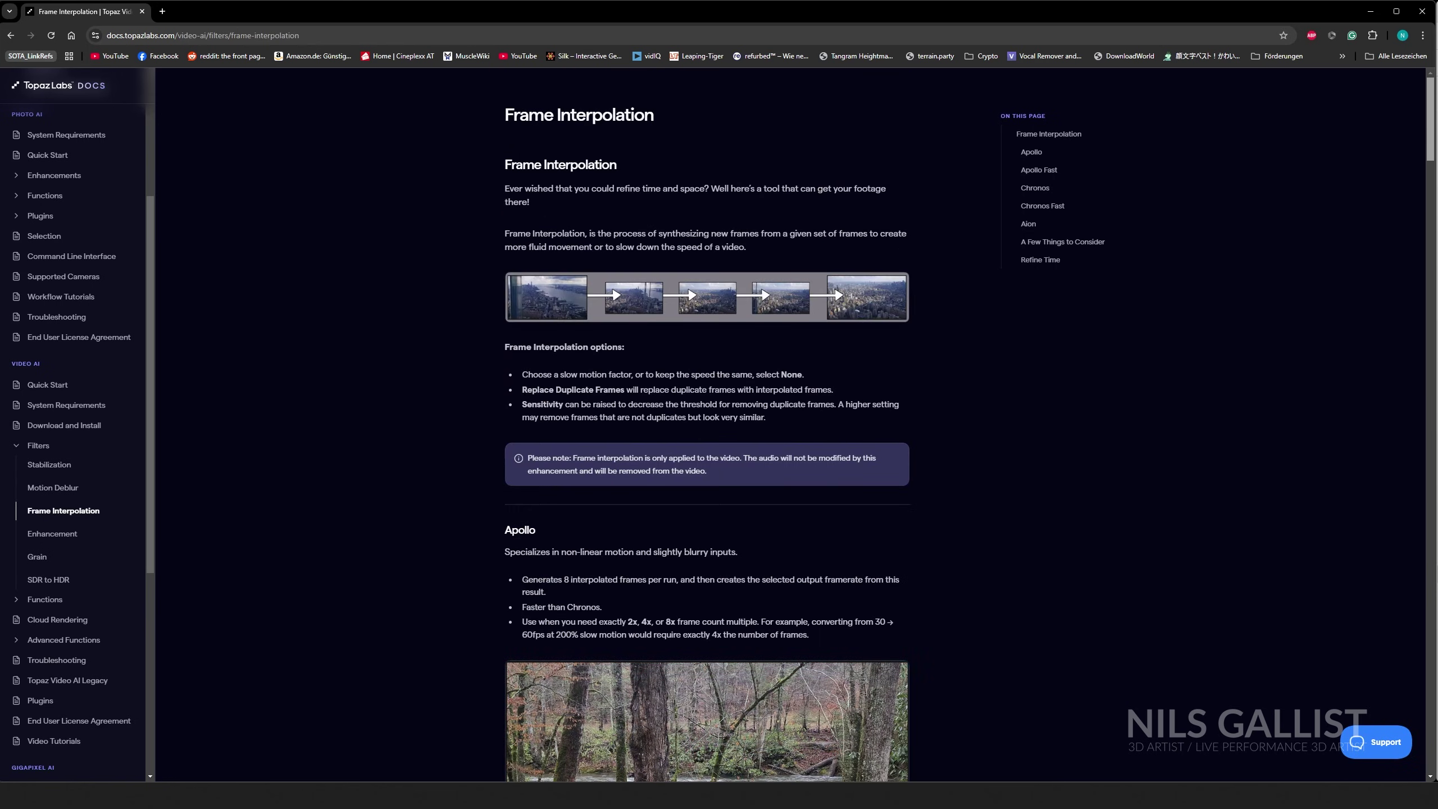
click(1366, 13)
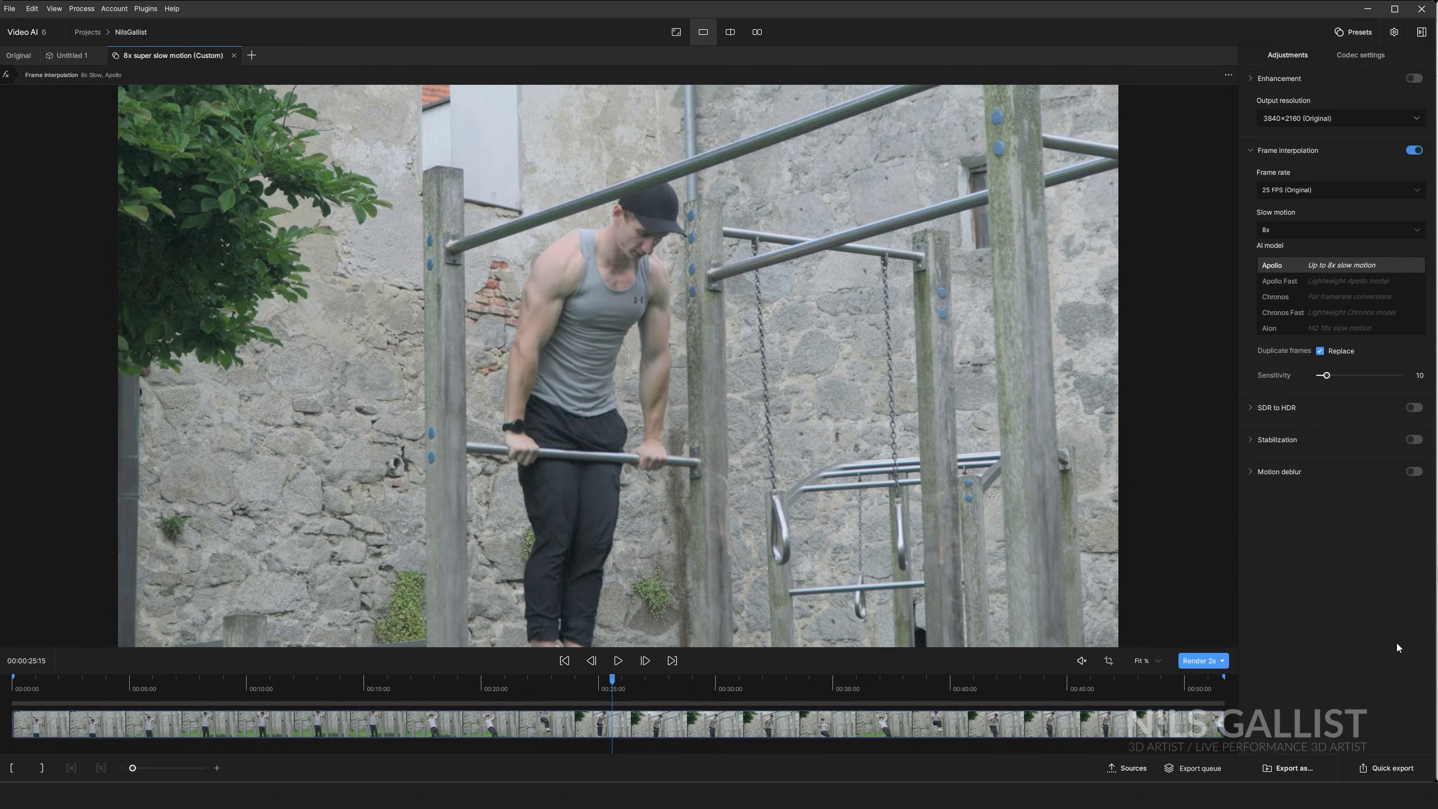
- Toggle Motion deblur on and off, then check the finished MuscleUp_SloMo_2_apo8.mp4 export in the queue
click(1252, 470)
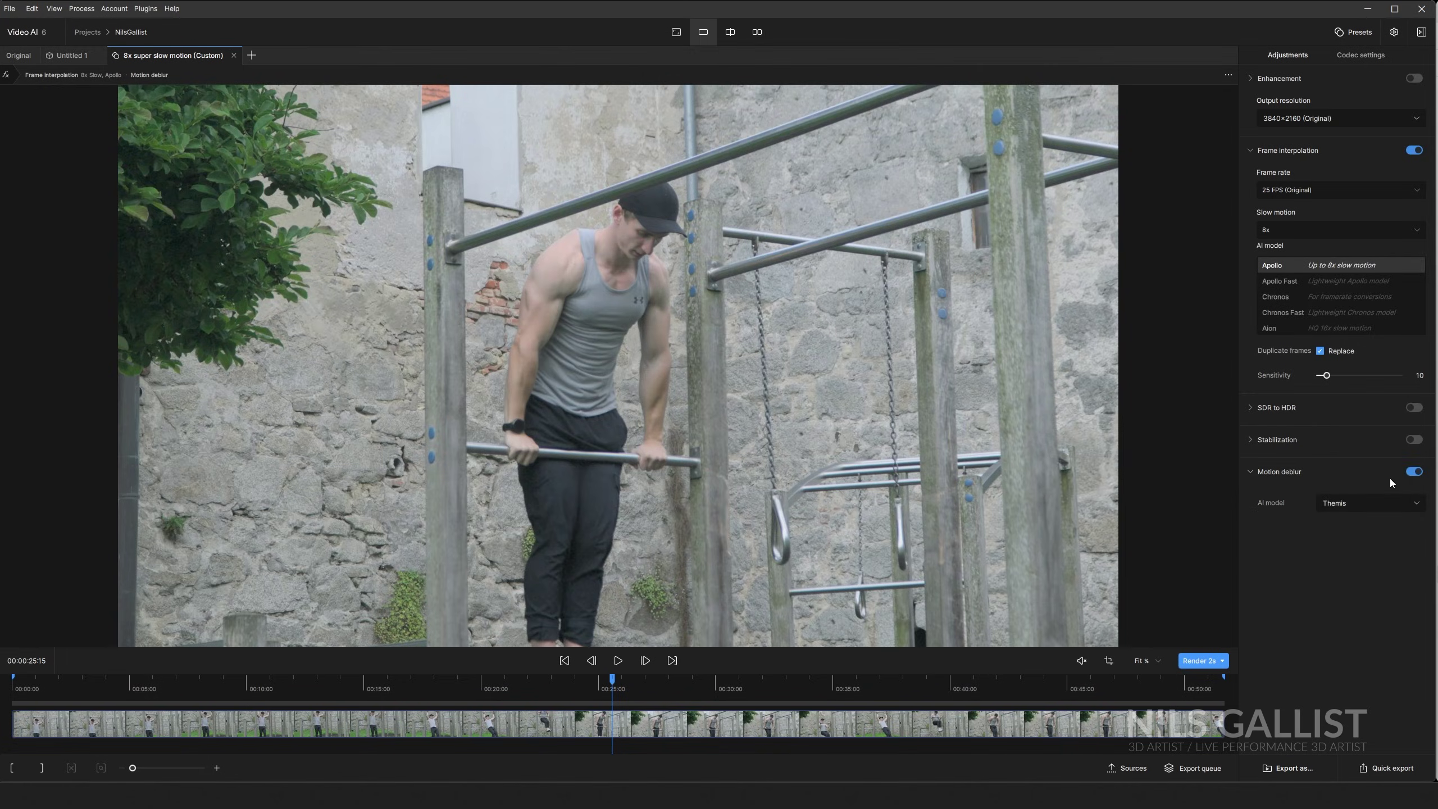
click(1316, 479)
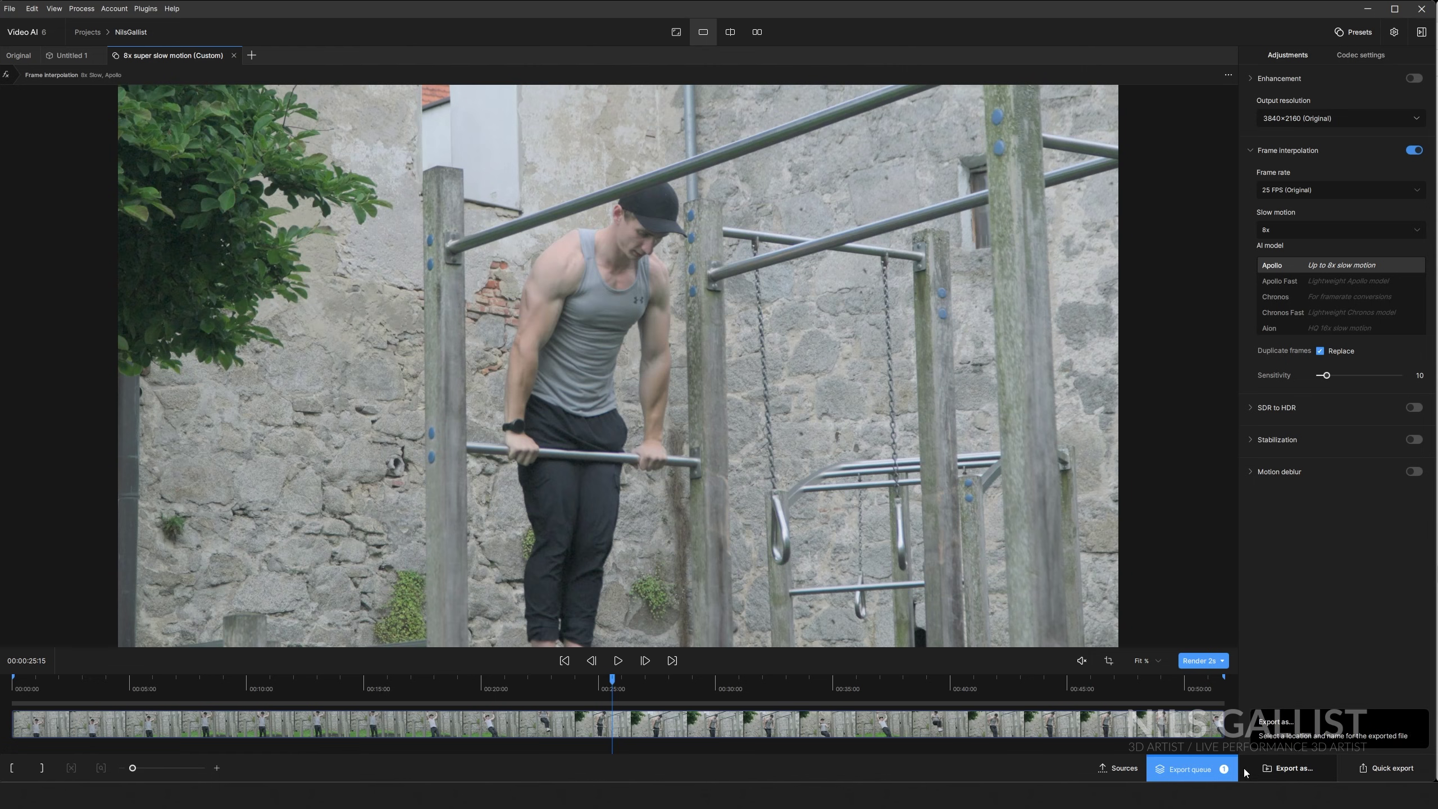
click(1181, 765)
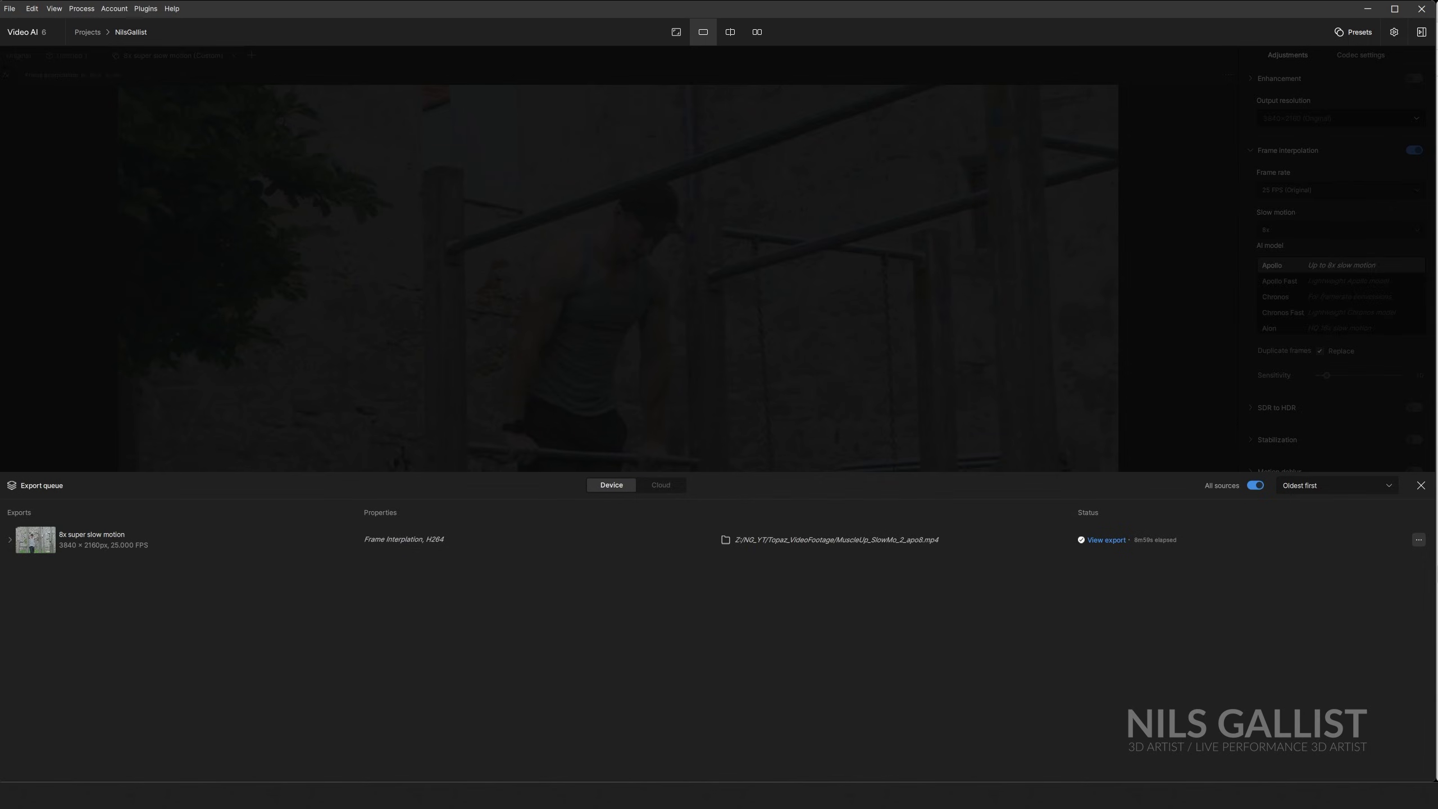
- Place MuscleUp_SloMo_2_apo8.mp4 on V1 after the original clip and start playing it
click(1368, 10)
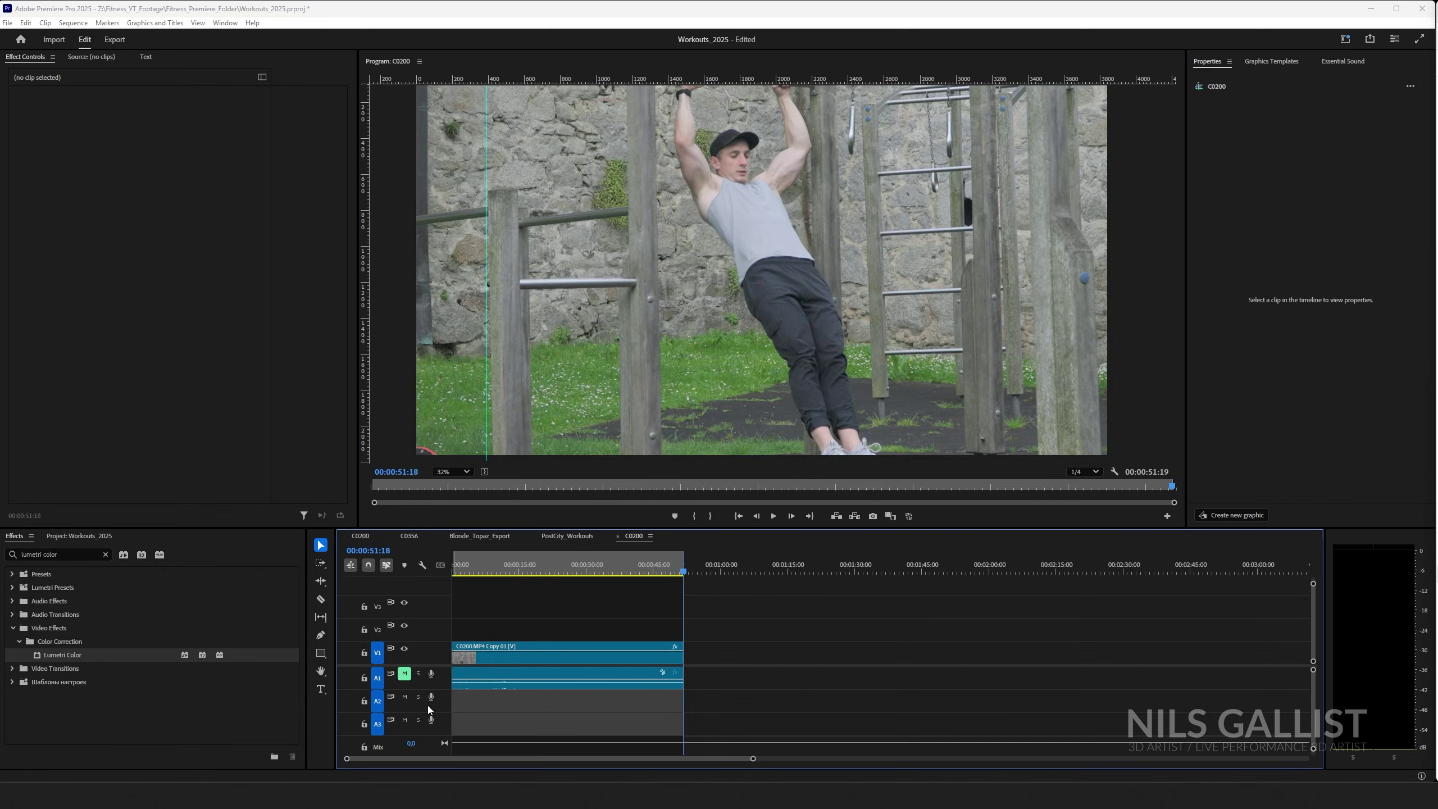
drag(1323, 643, 710, 652)
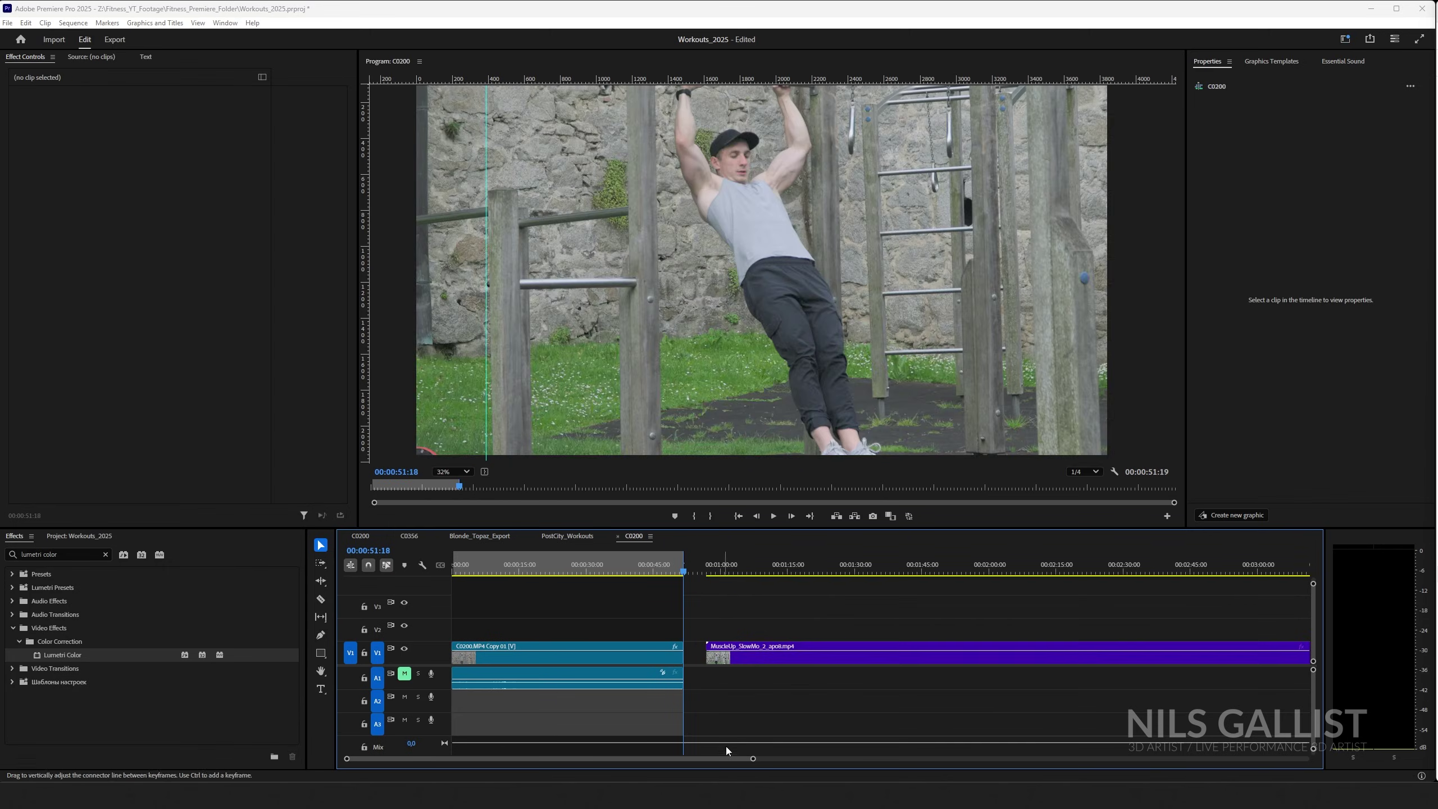
click(706, 570)
drag(661, 758, 1104, 759)
key(equal)
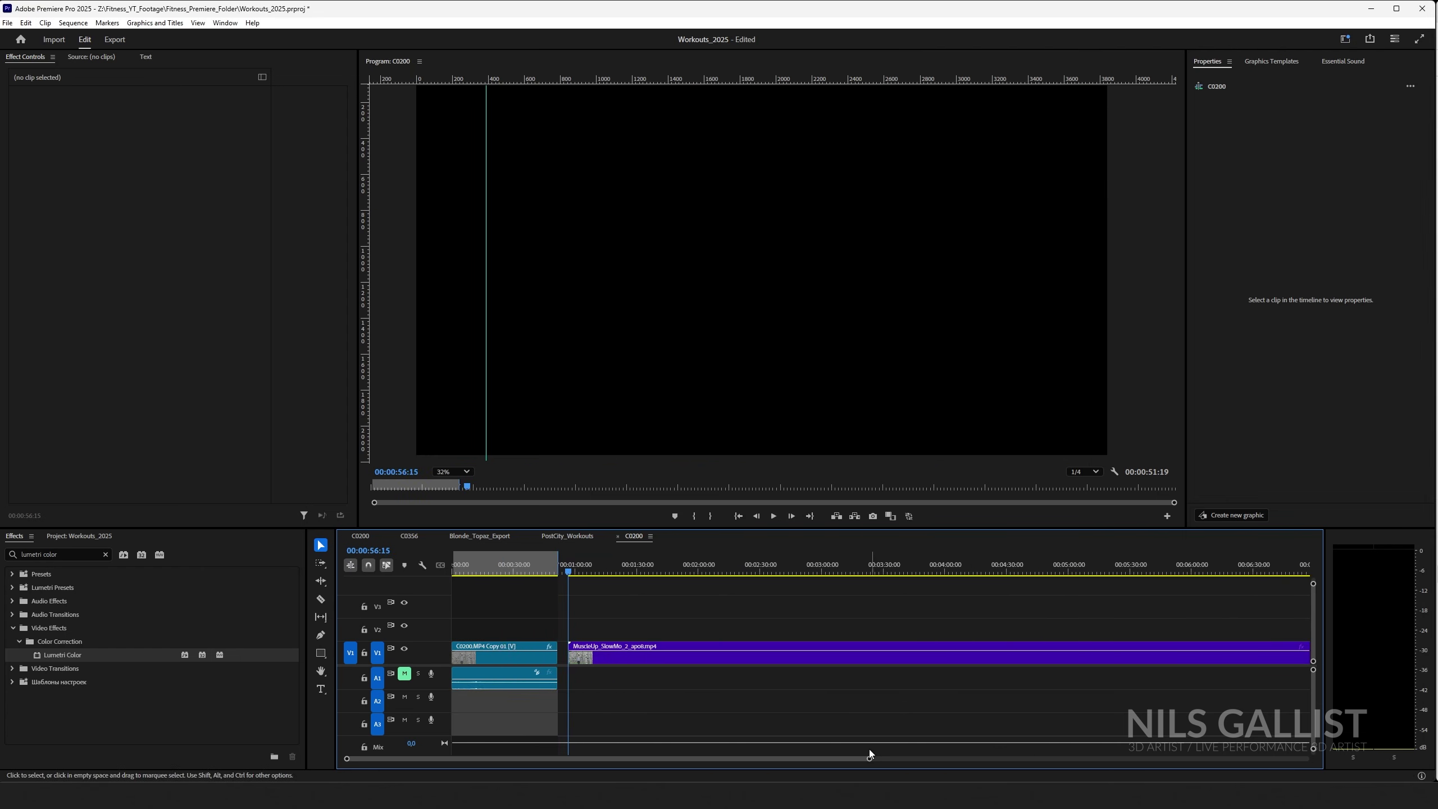
drag(865, 756, 868, 757)
click(631, 563)
key(space)
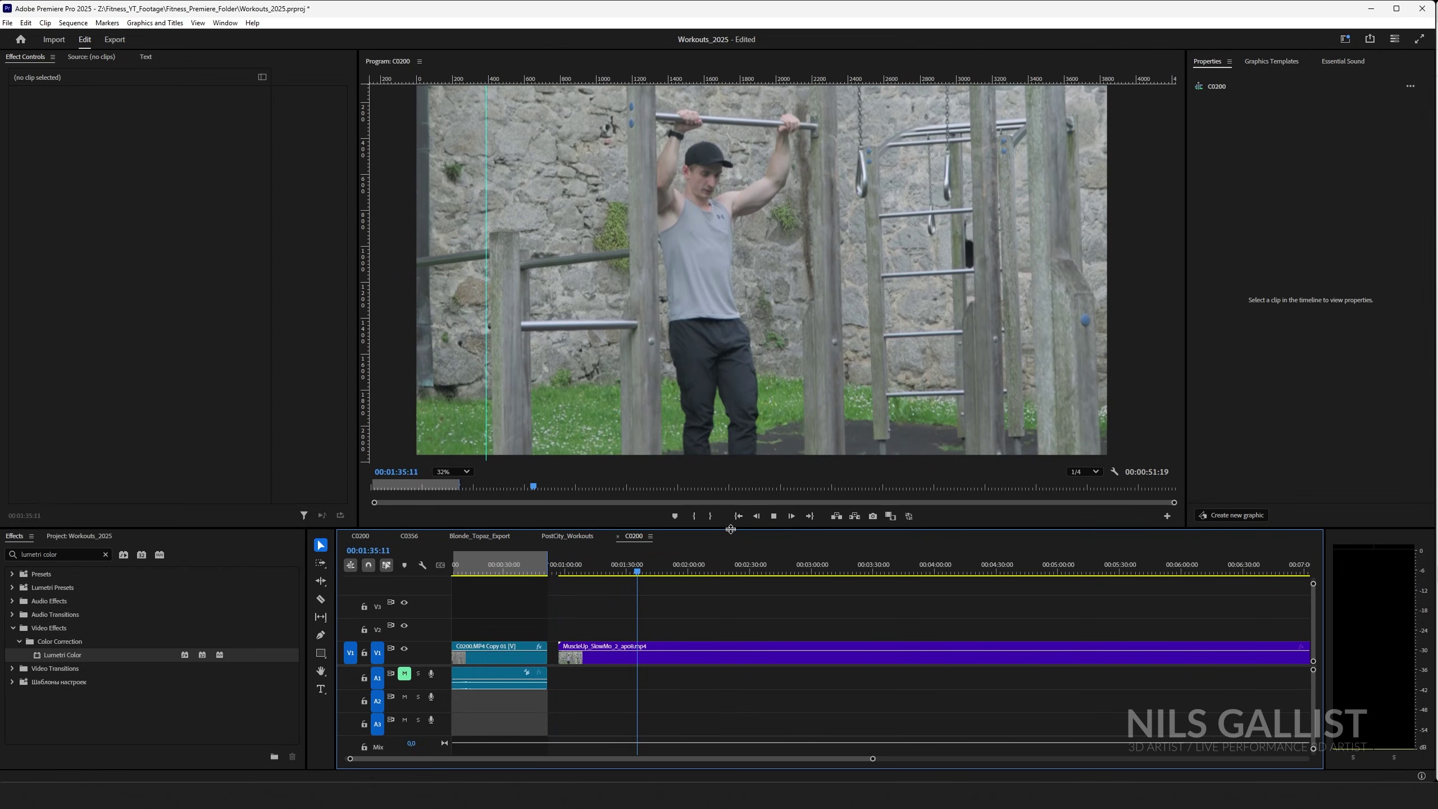
- Enlarge the Program monitor and inspect the magnified slow-motion playback
drag(730, 529, 728, 656)
scroll(756, 450, up, 3)
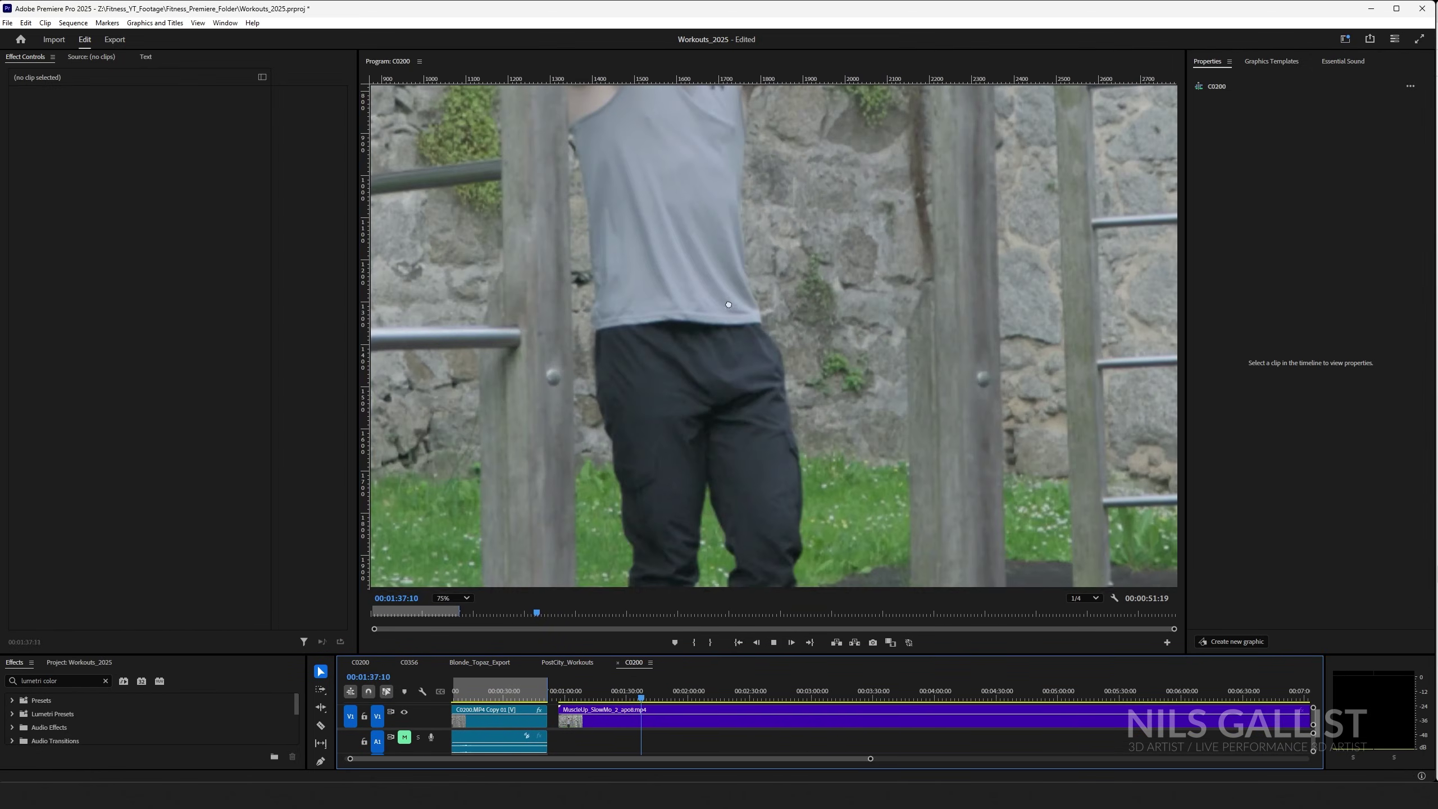
scroll(767, 373, down, 2)
scroll(768, 373, down, 2)
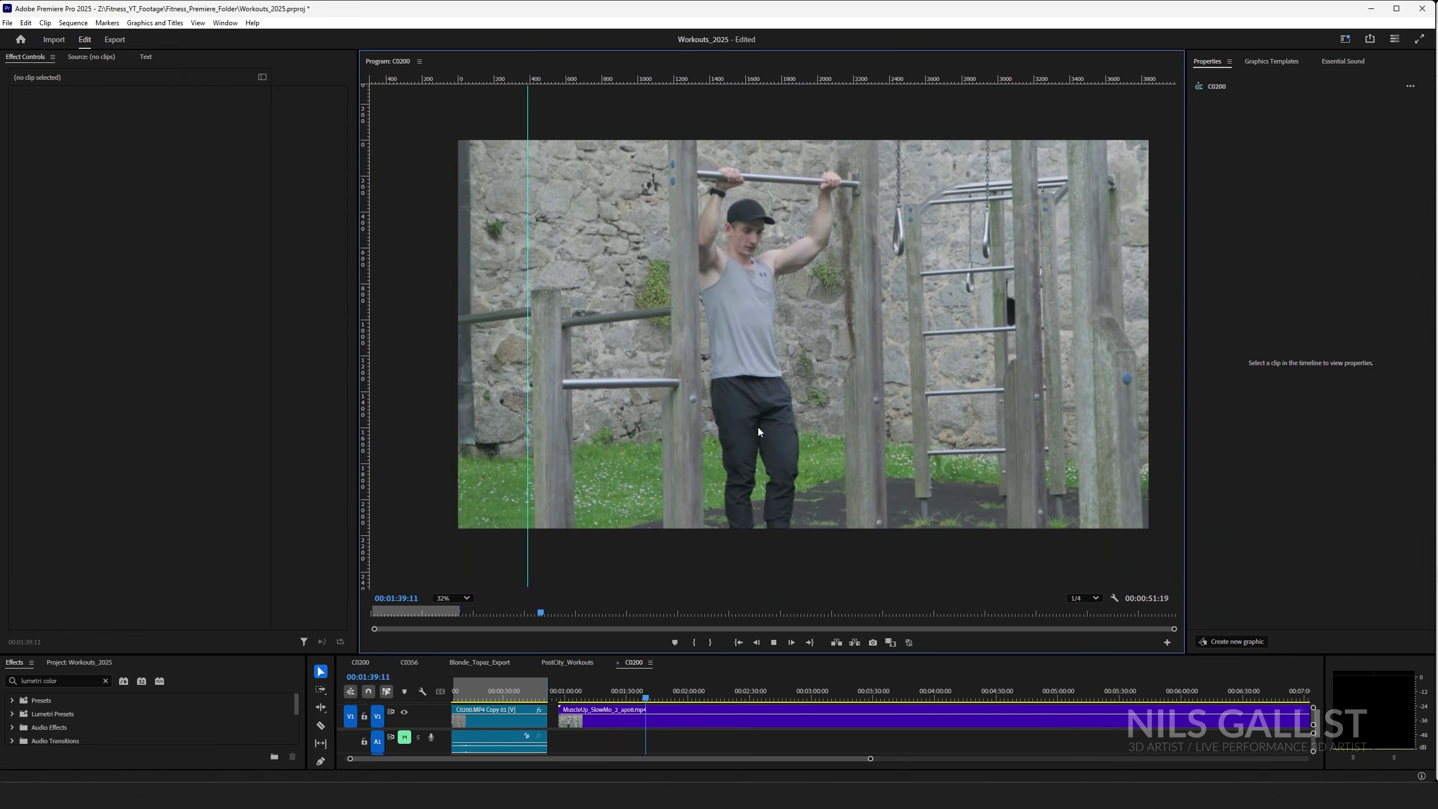
drag(690, 695, 896, 699)
scroll(865, 326, up, 2)
key(space)
scroll(780, 398, up, 5)
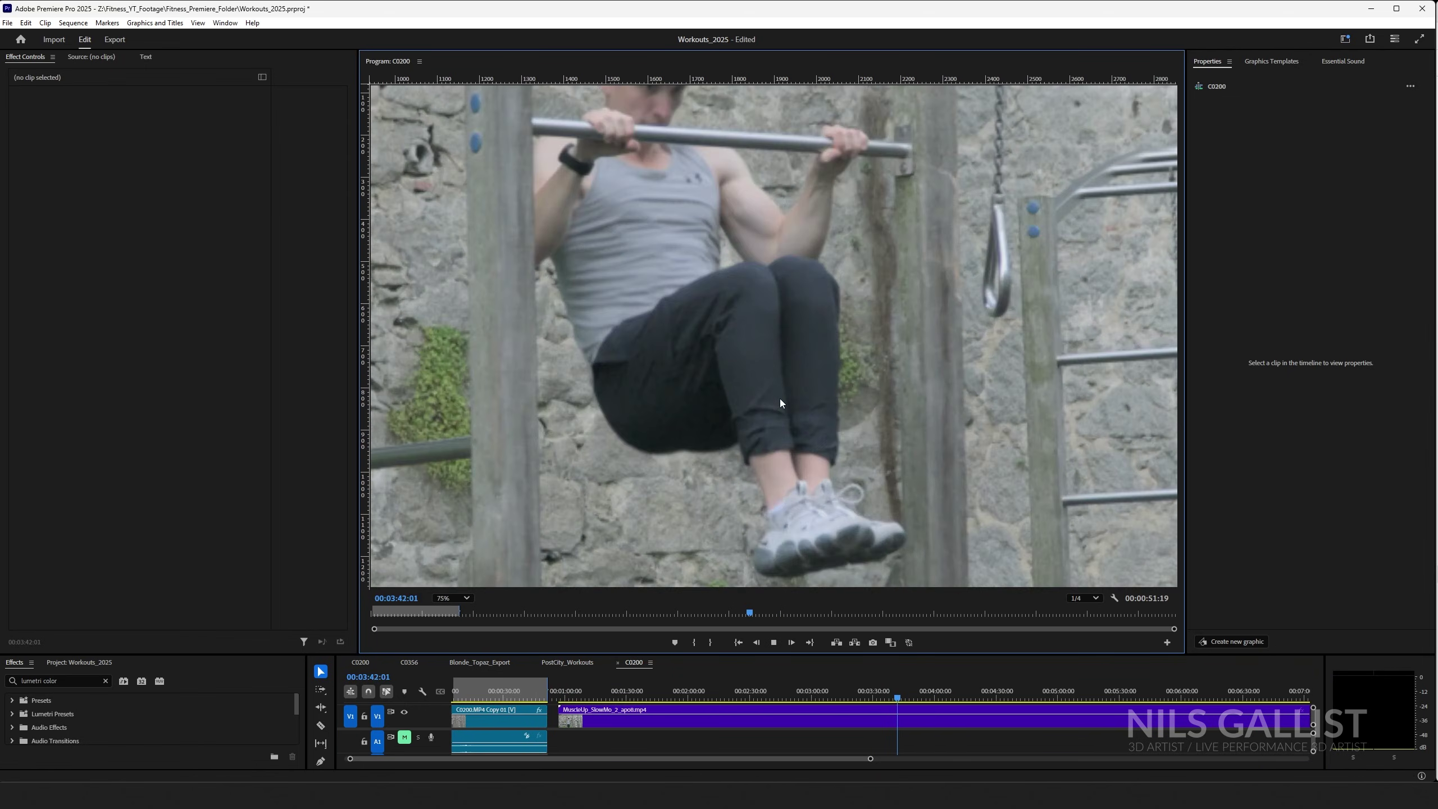
drag(768, 336, 805, 528)
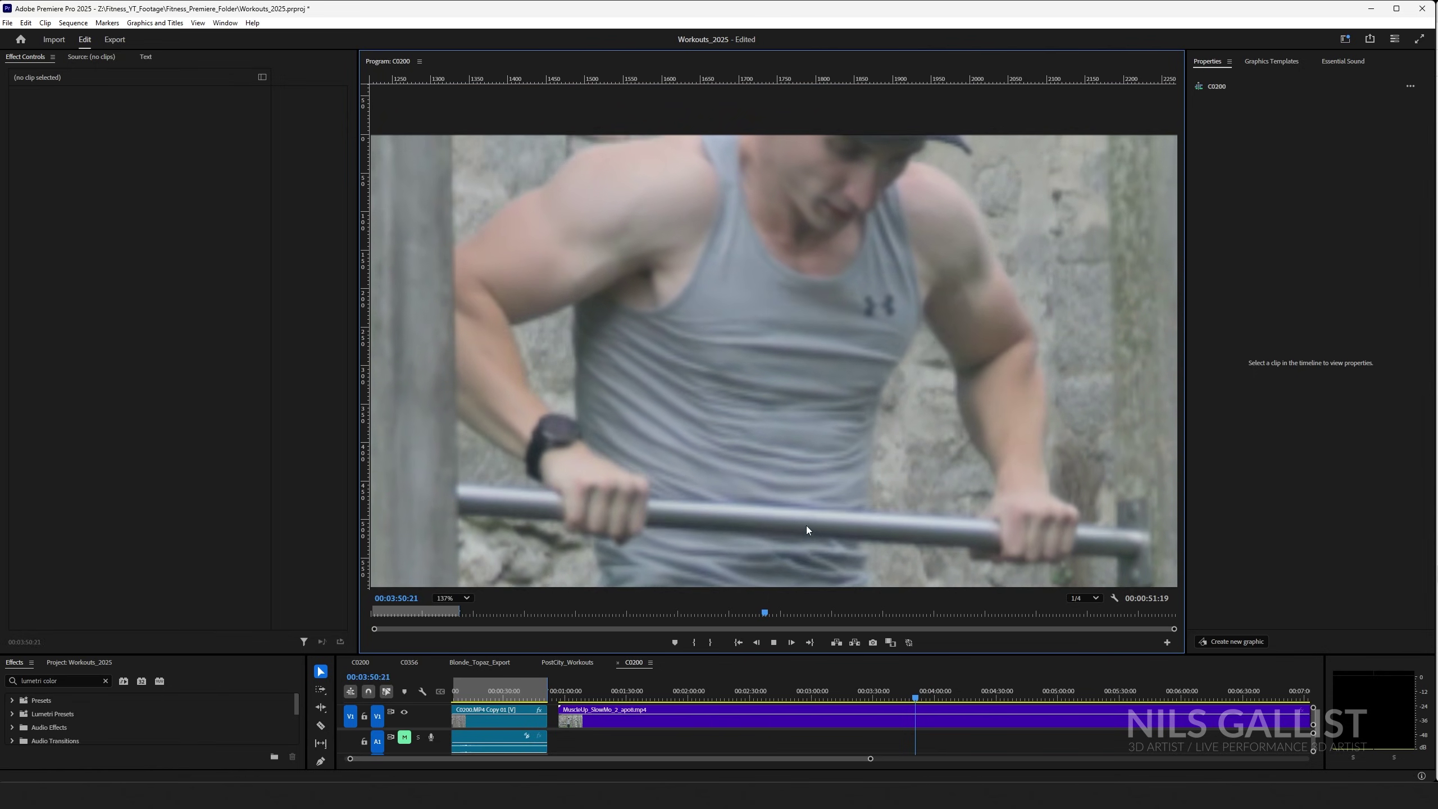
scroll(806, 526, down, 3)
drag(805, 522, 761, 342)
key(space)
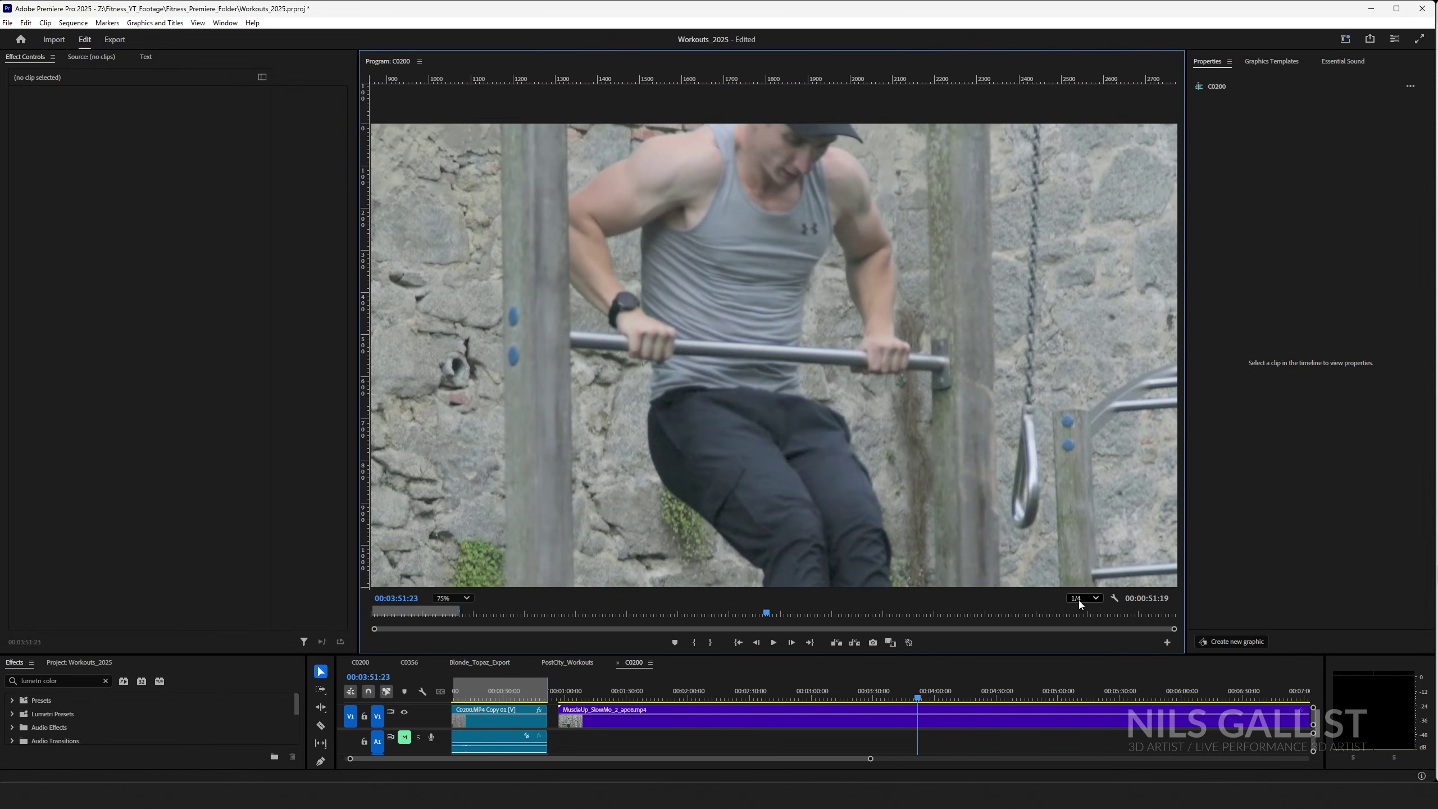
- Pan the magnified preview from the shoes up to the thighs and torso during playback
scroll(753, 283, up, 3)
key(space)
drag(809, 488, 819, 420)
scroll(824, 415, down, 3)
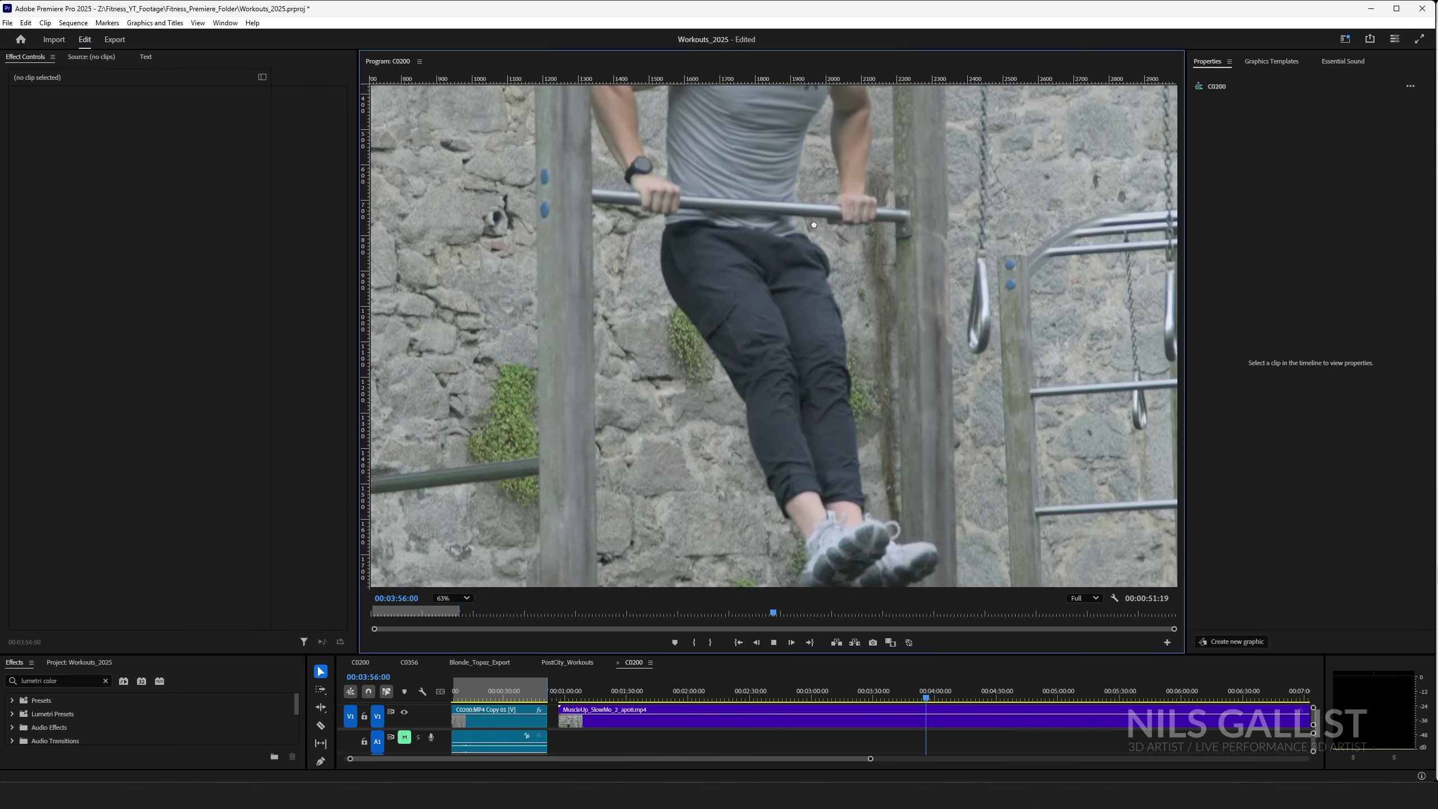
scroll(812, 328, up, 2)
scroll(812, 328, up, 2)
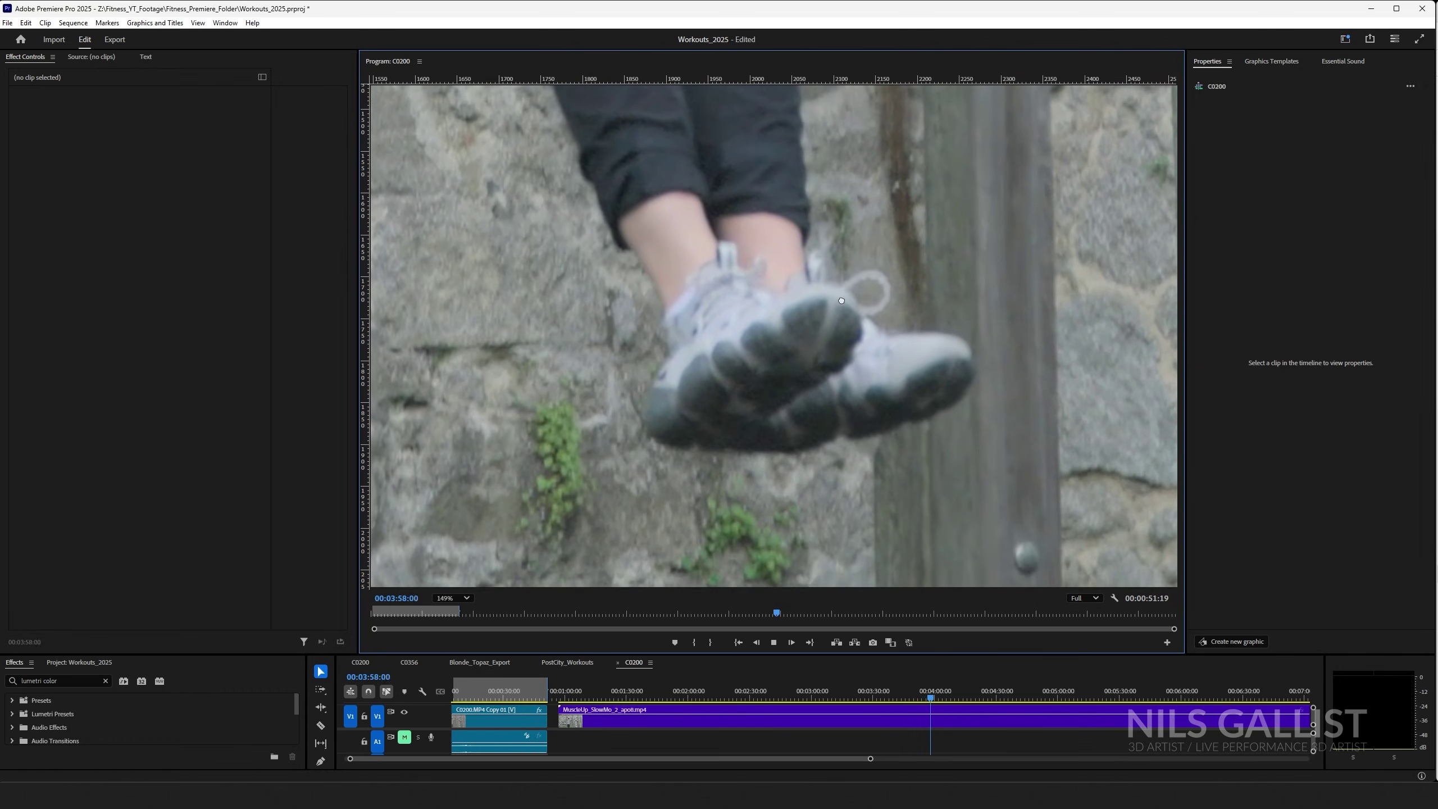
drag(581, 212, 764, 312)
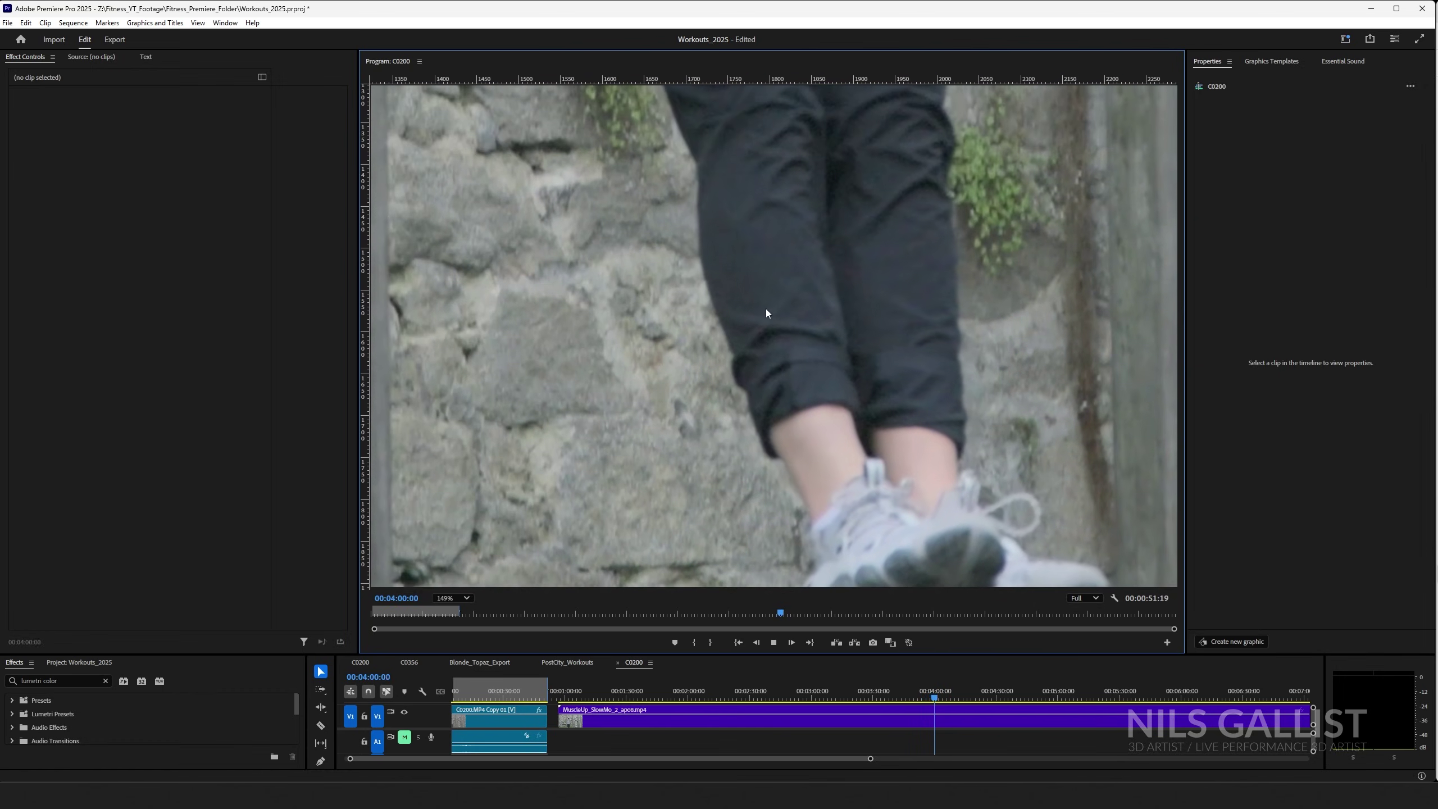
drag(732, 209, 771, 369)
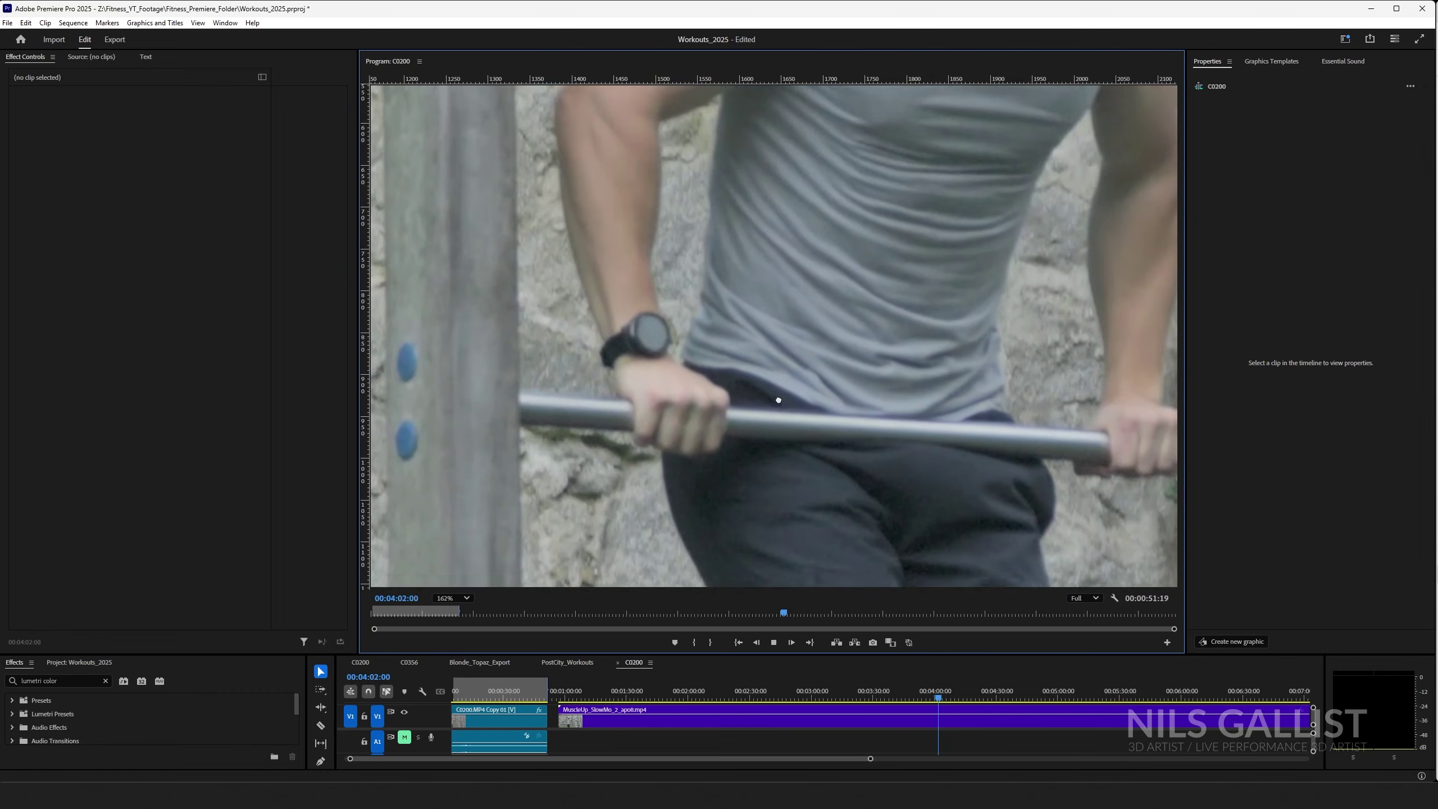
scroll(731, 183, up, 1)
drag(731, 183, 705, 327)
scroll(815, 301, down, 5)
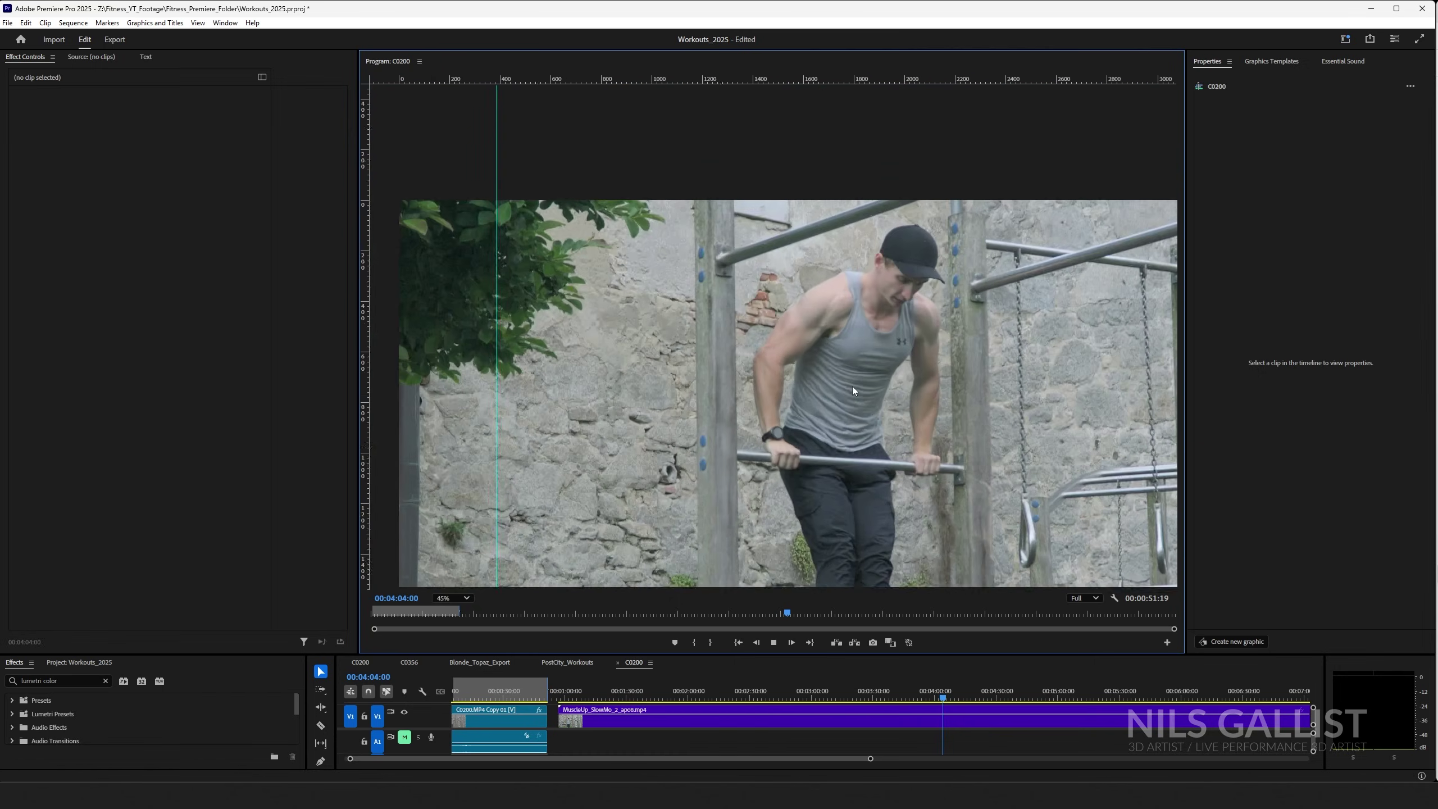
scroll(852, 387, up, 4)
scroll(739, 383, up, 2)
key(space)
- Replay the slow motion from about 00:04:04, then return the playhead to 00:00:23:22
click(943, 697)
key(space)
scroll(614, 277, up, 2)
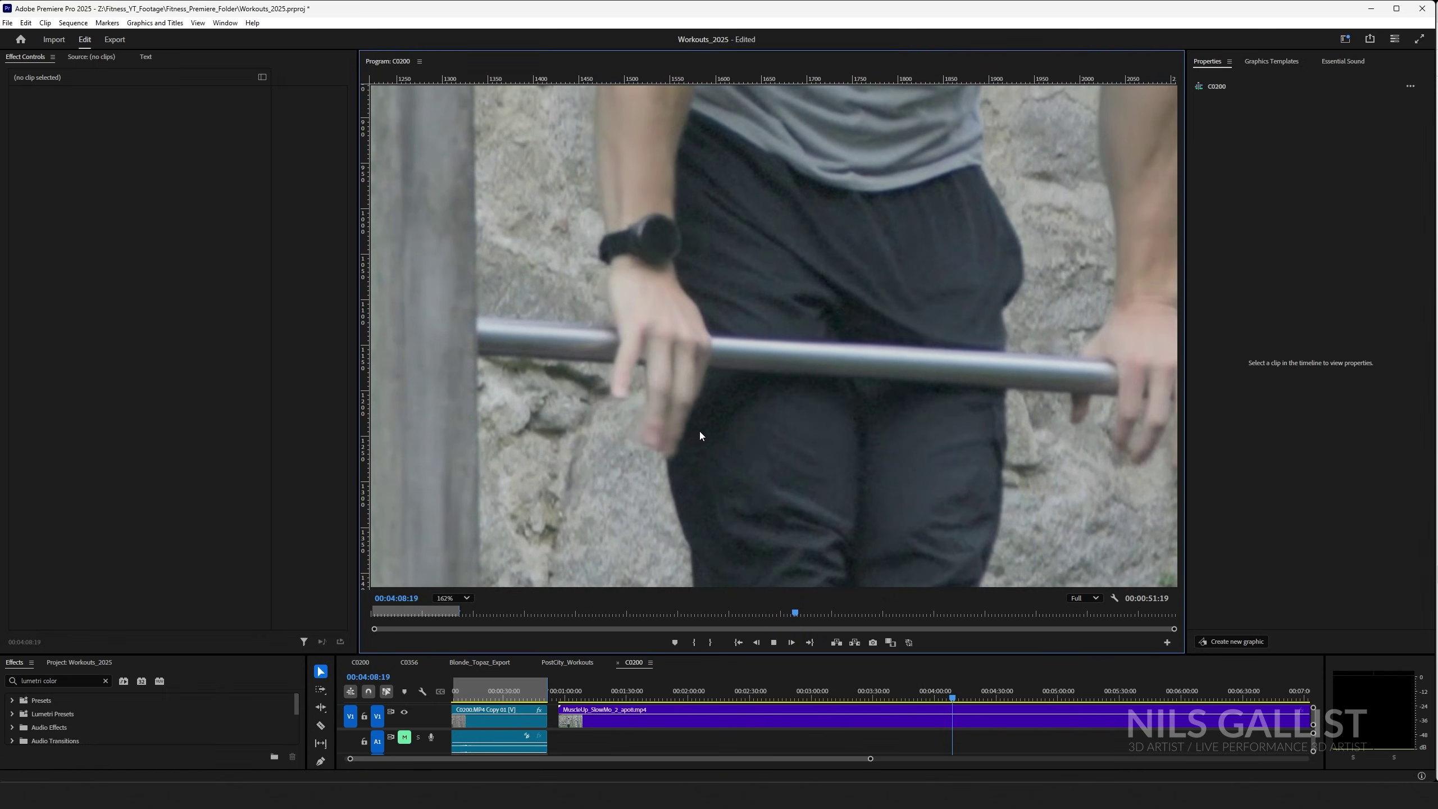
scroll(965, 437, right, 2)
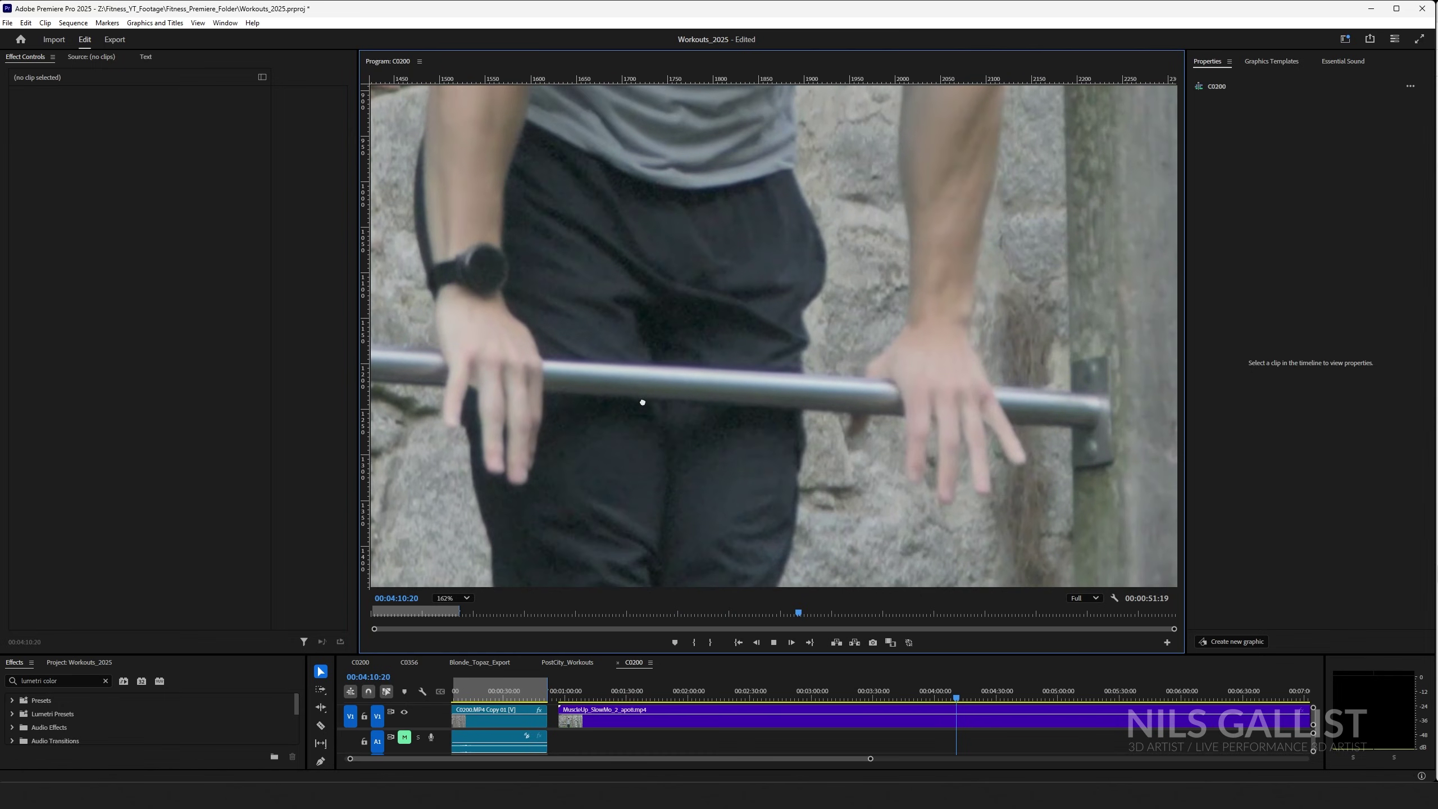
key(space)
scroll(833, 368, down, 5)
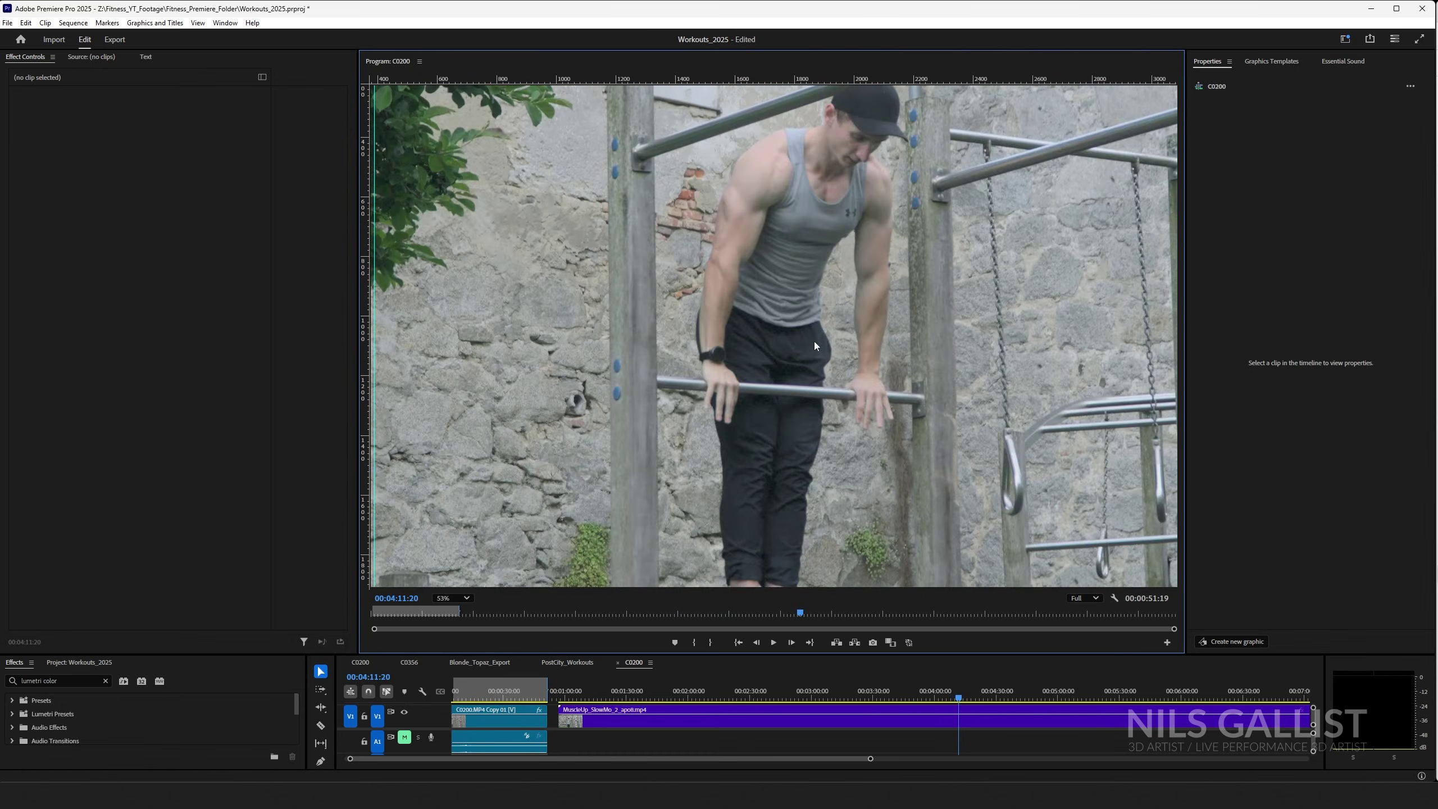
key(space)
scroll(855, 508, down, 2)
scroll(855, 508, left, 2)
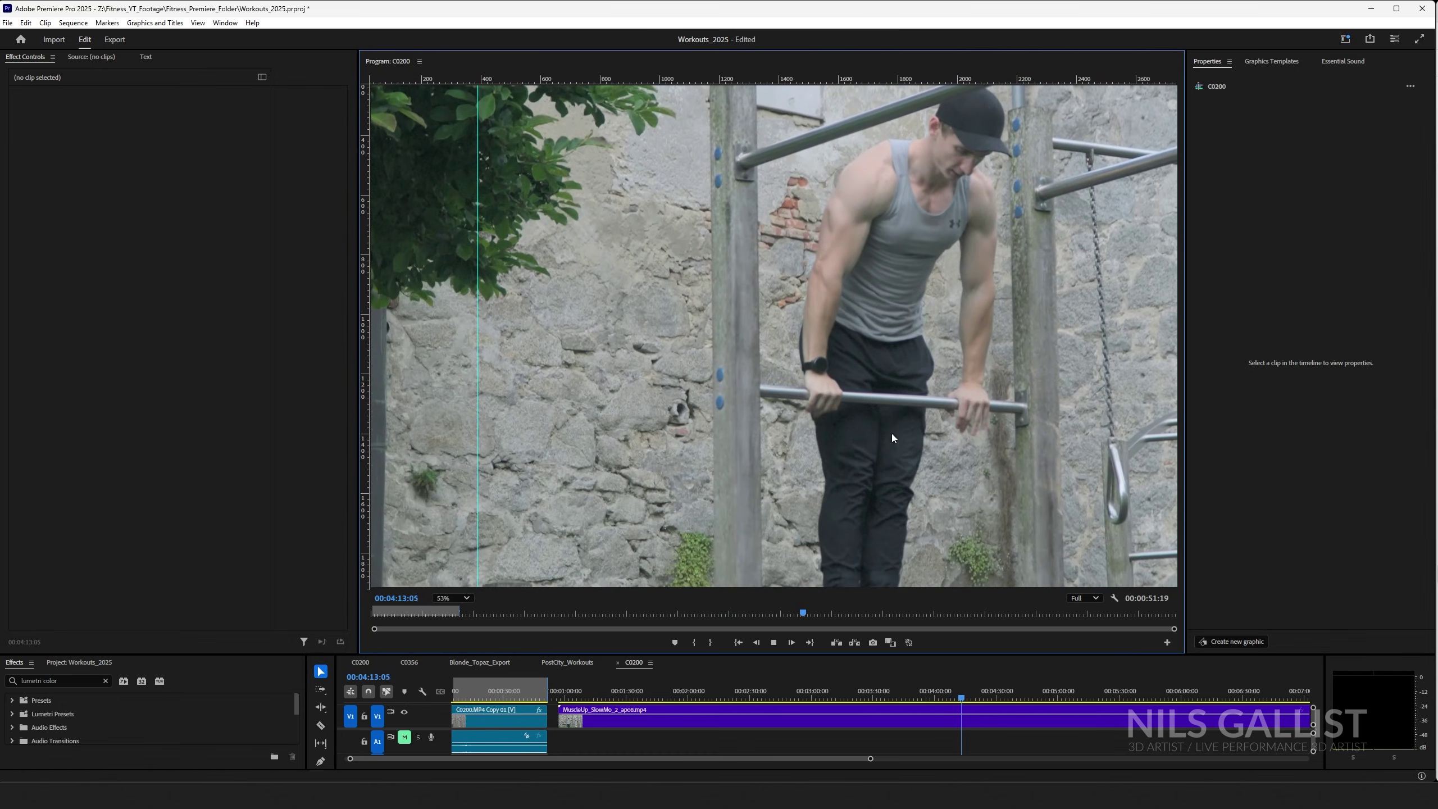
key(space)
click(491, 690)
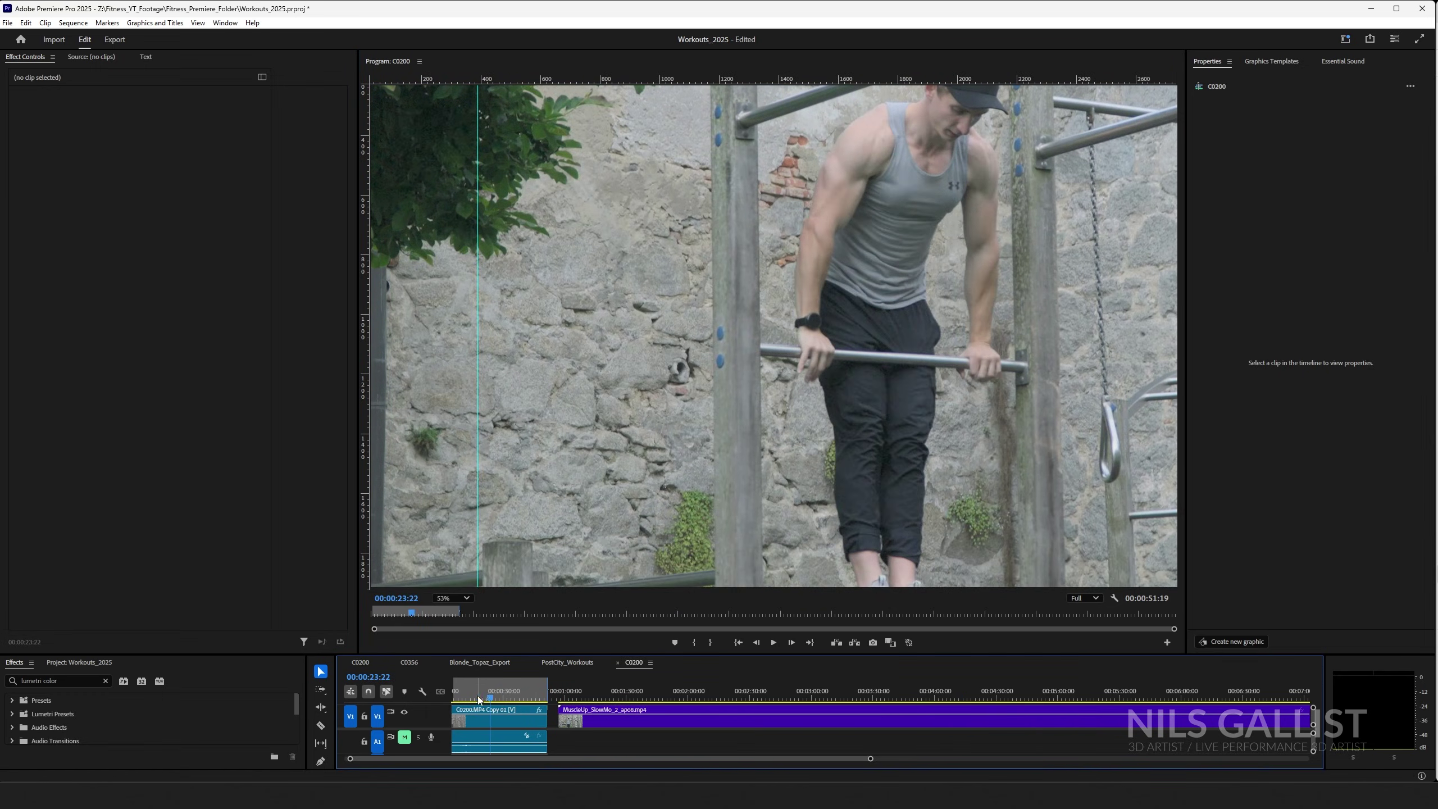
- Play the original workout clip from about 00:00:17:10
click(477, 696)
key(space)
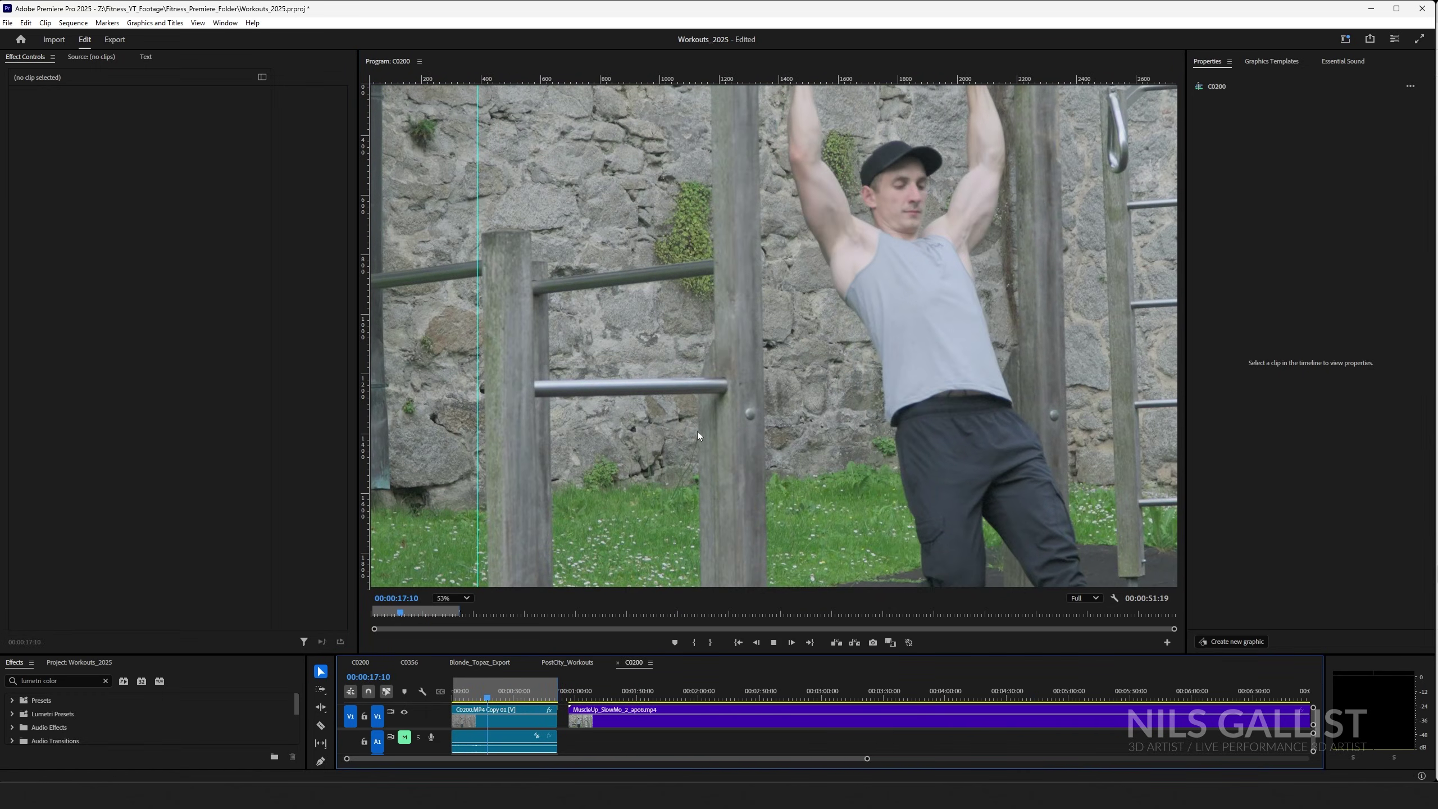
scroll(880, 365, up, 2)
scroll(880, 365, right, 2)
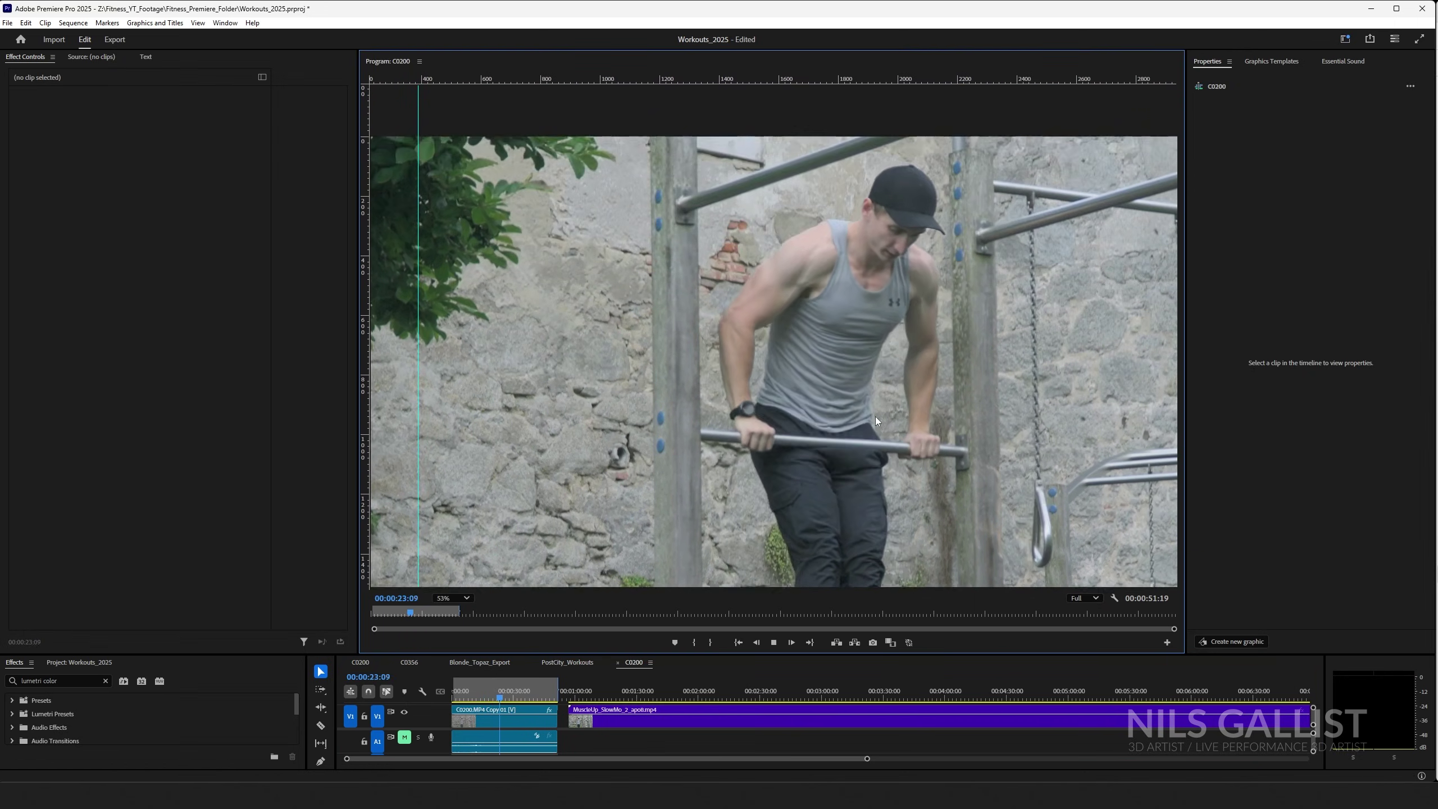
key(space)
- Play the slow-motion muscle-up from about 3:30 to 3:42
click(883, 685)
key(space)
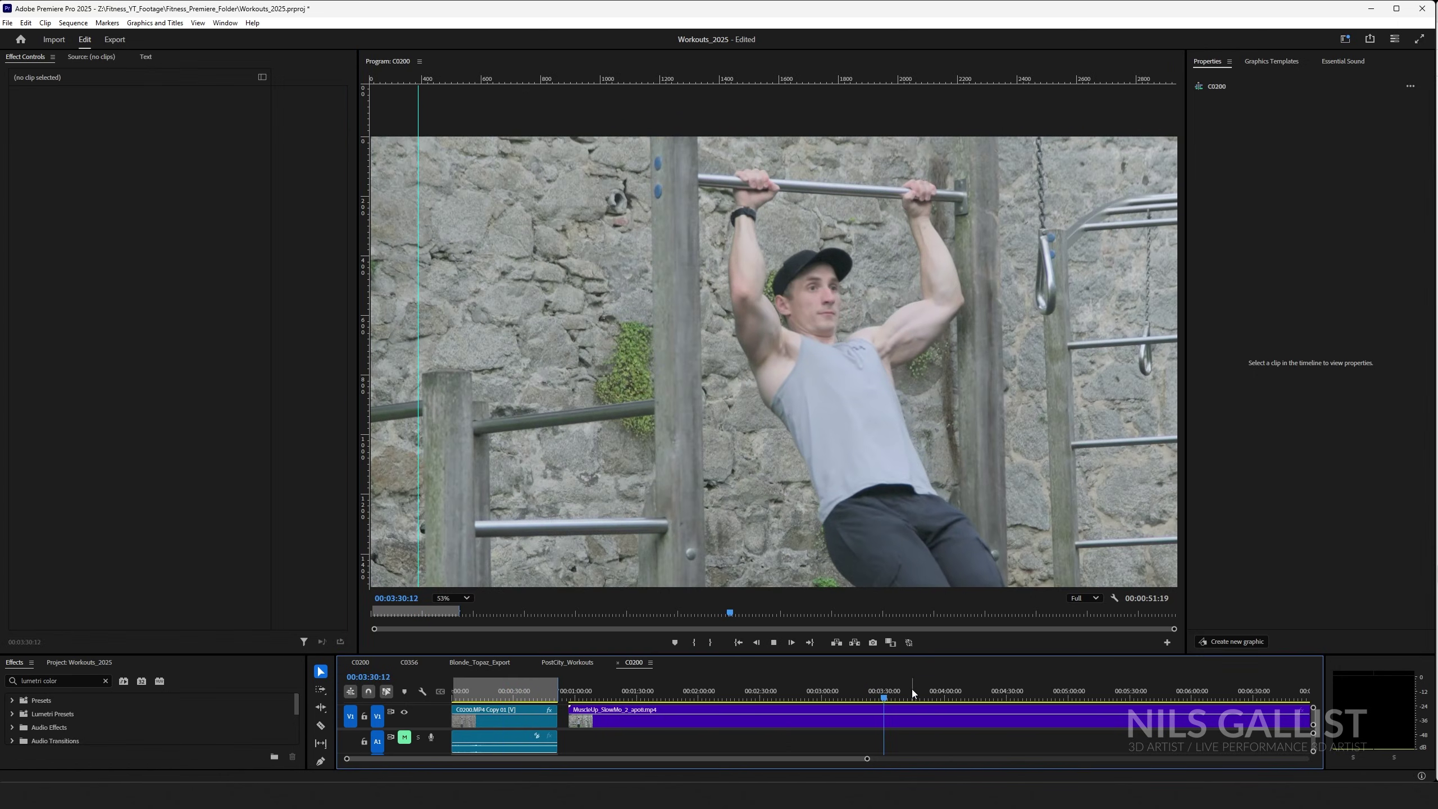
scroll(876, 382, down, 2)
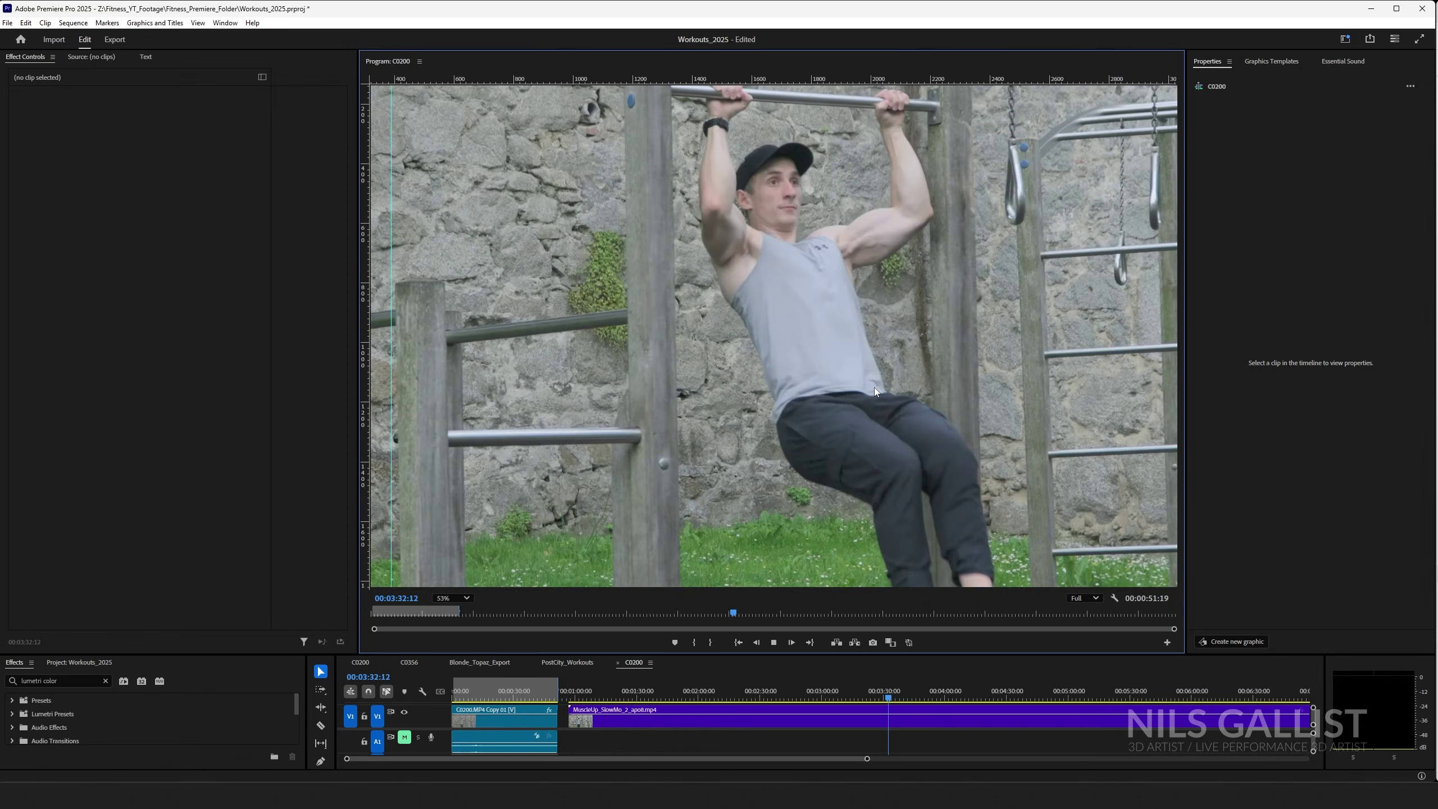
scroll(835, 339, up, 2)
scroll(835, 339, down, 3)
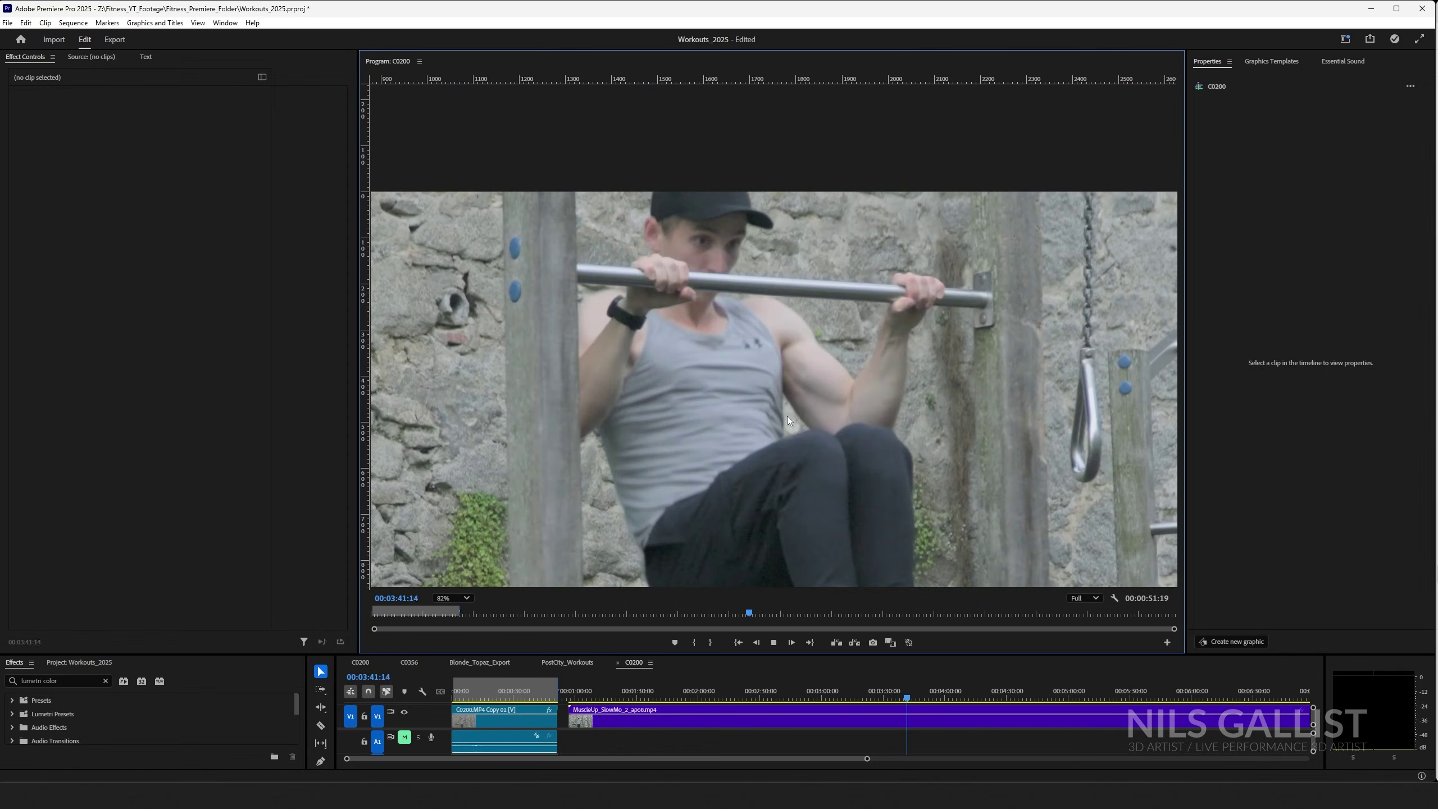
key(space)
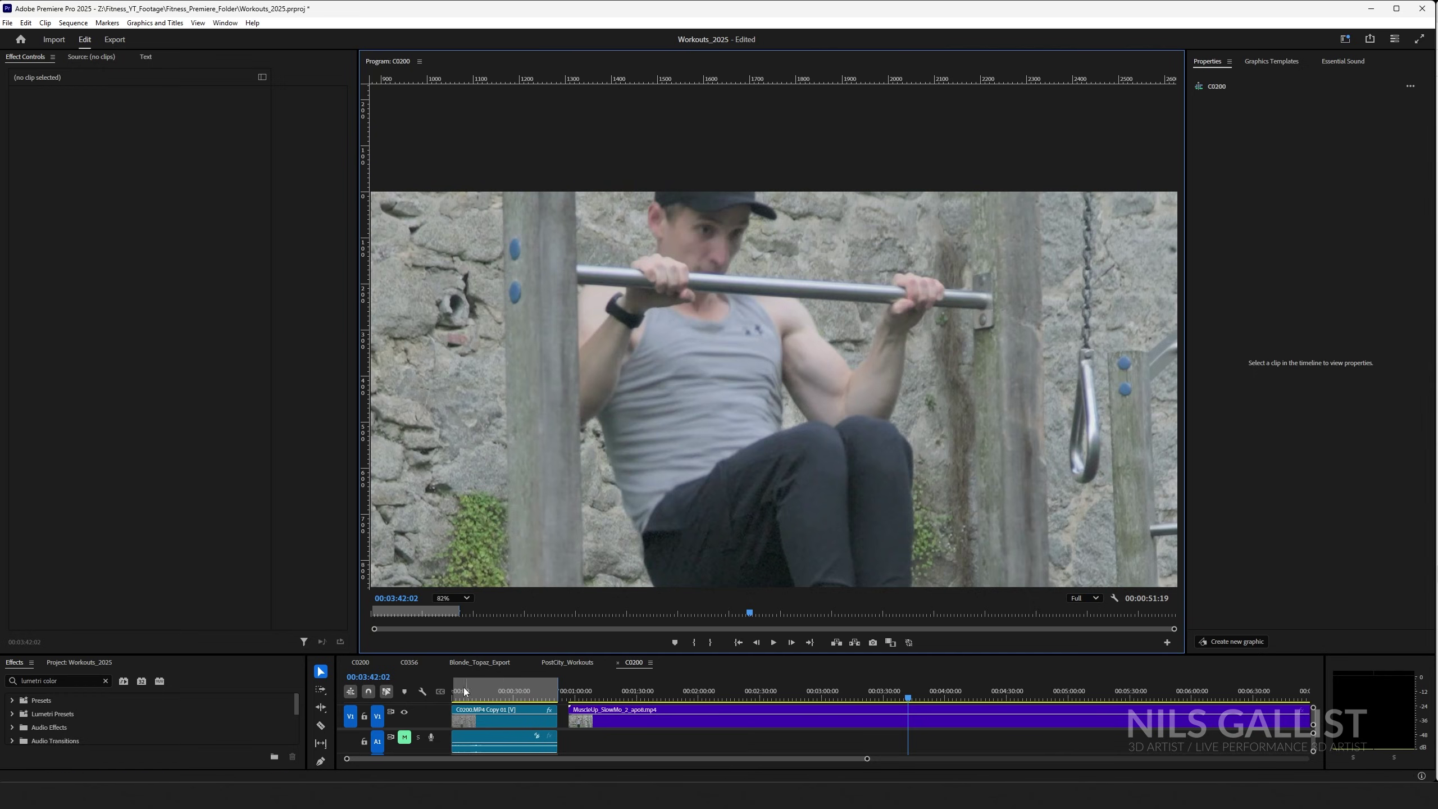
- Switch to the C0356 rally sequence, mute its audio, review the clip, and open Export settings
click(410, 663)
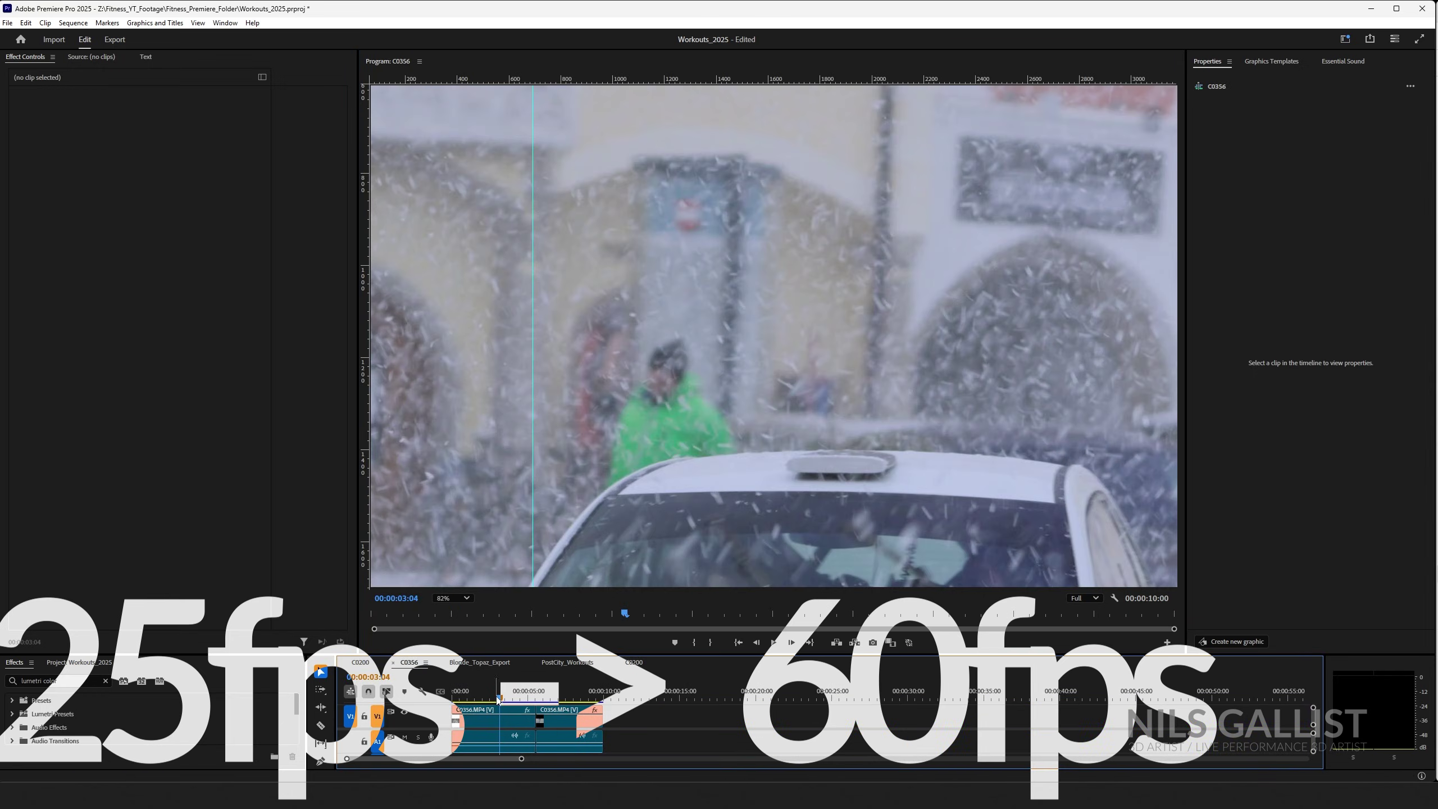
scroll(745, 408, down, 5)
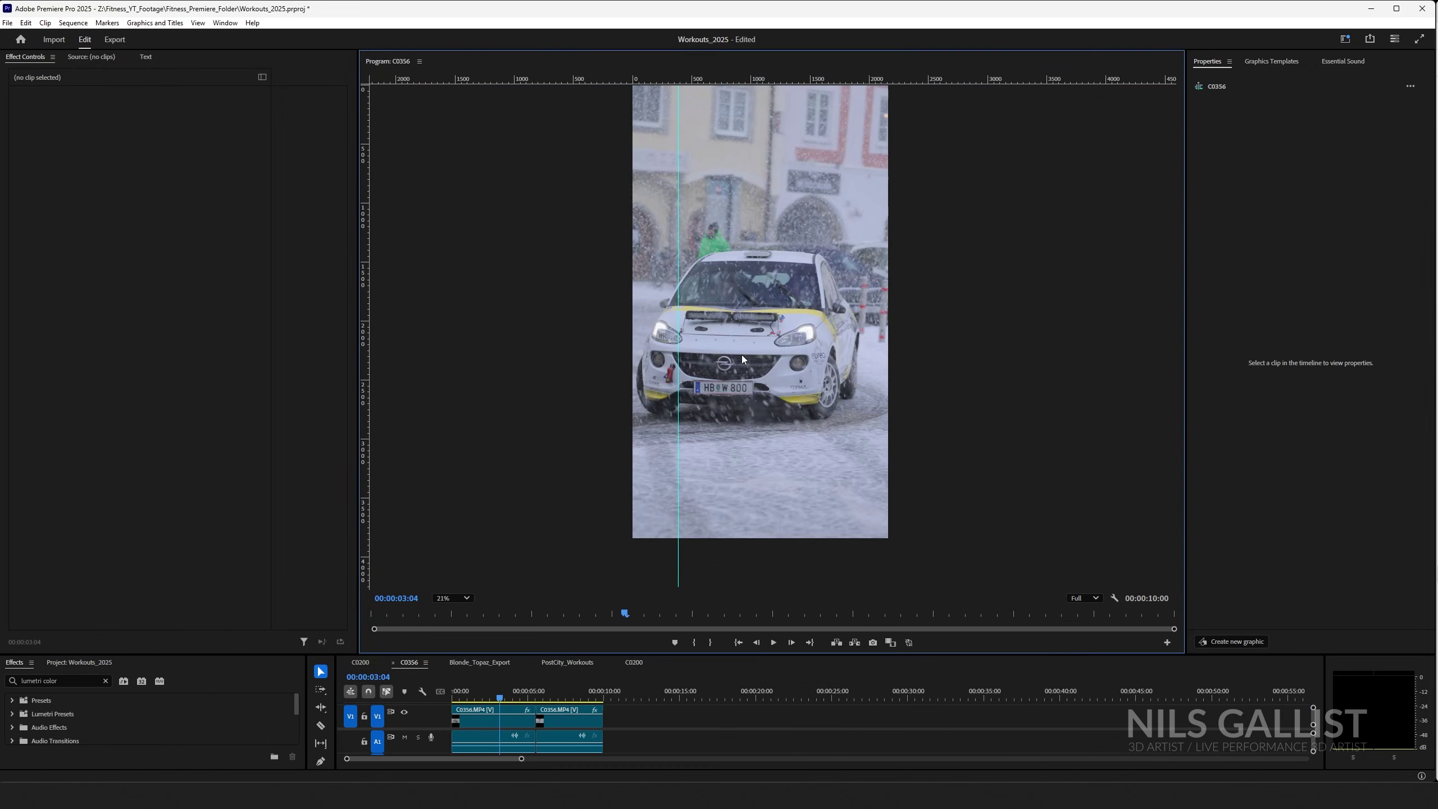
click(454, 696)
click(404, 737)
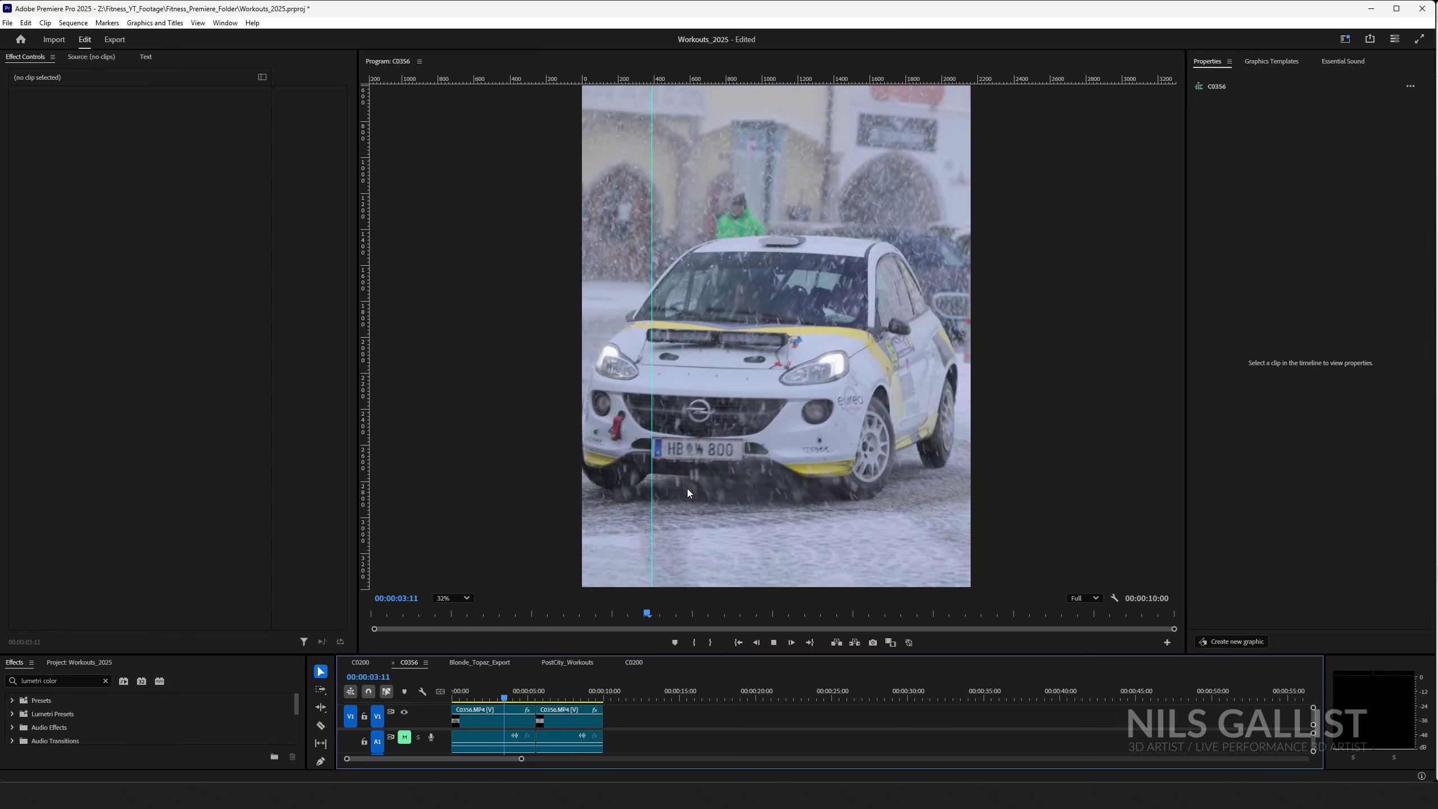
key(space)
drag(509, 696, 604, 708)
key(space)
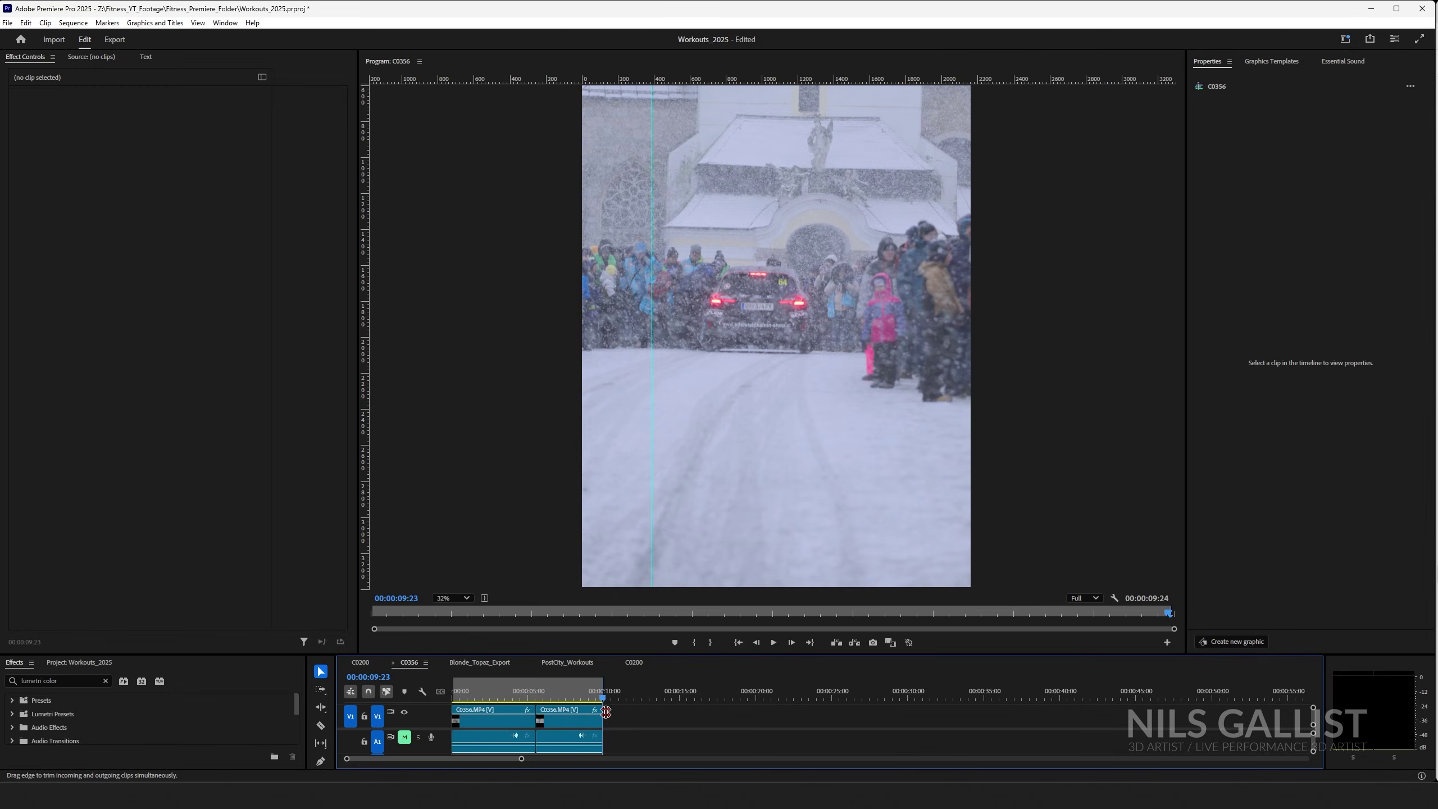
key(ctrl+m)
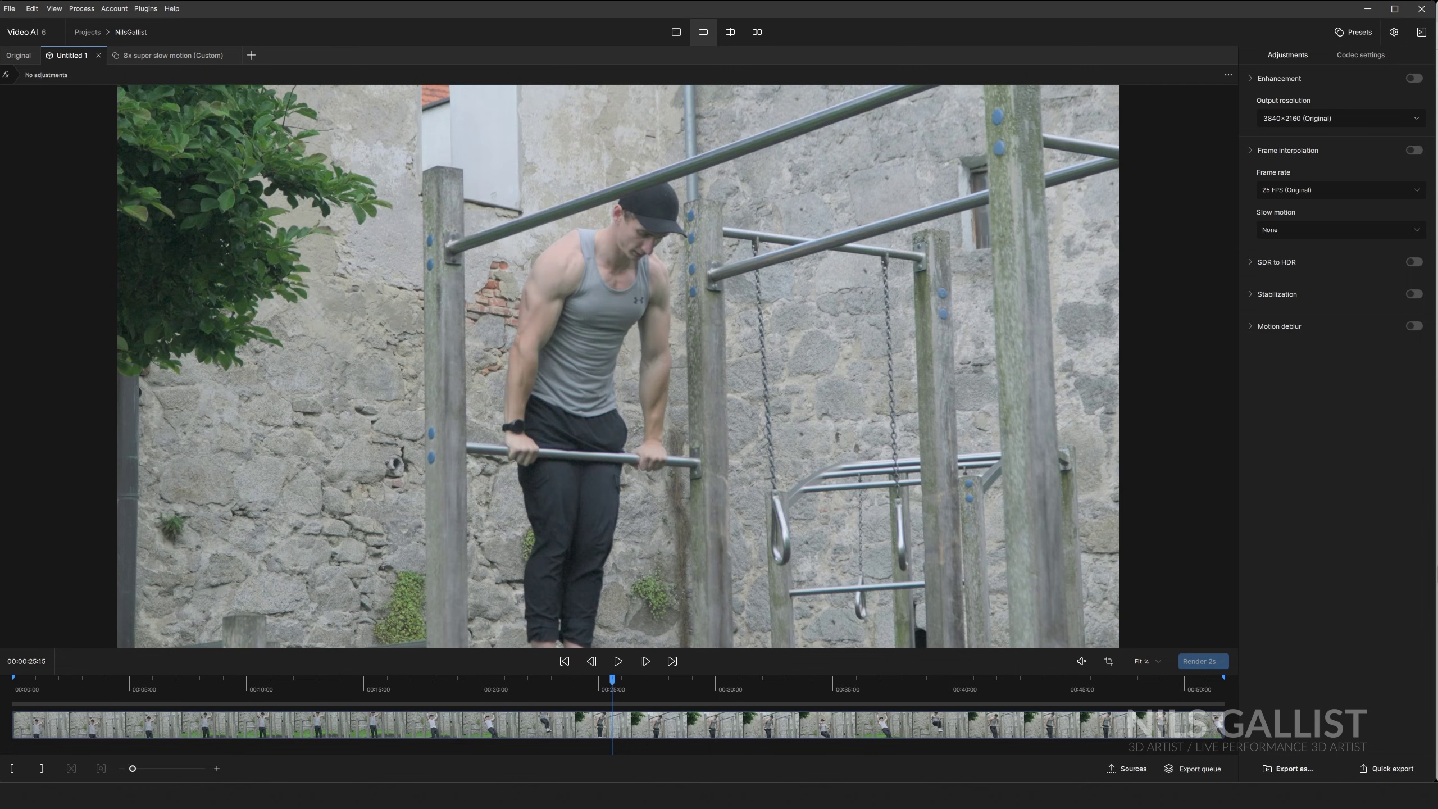
- Load the snowy rally clip and apply the Convert to 60 fps preset using Chronos Fast
drag(187, 286, 423, 308)
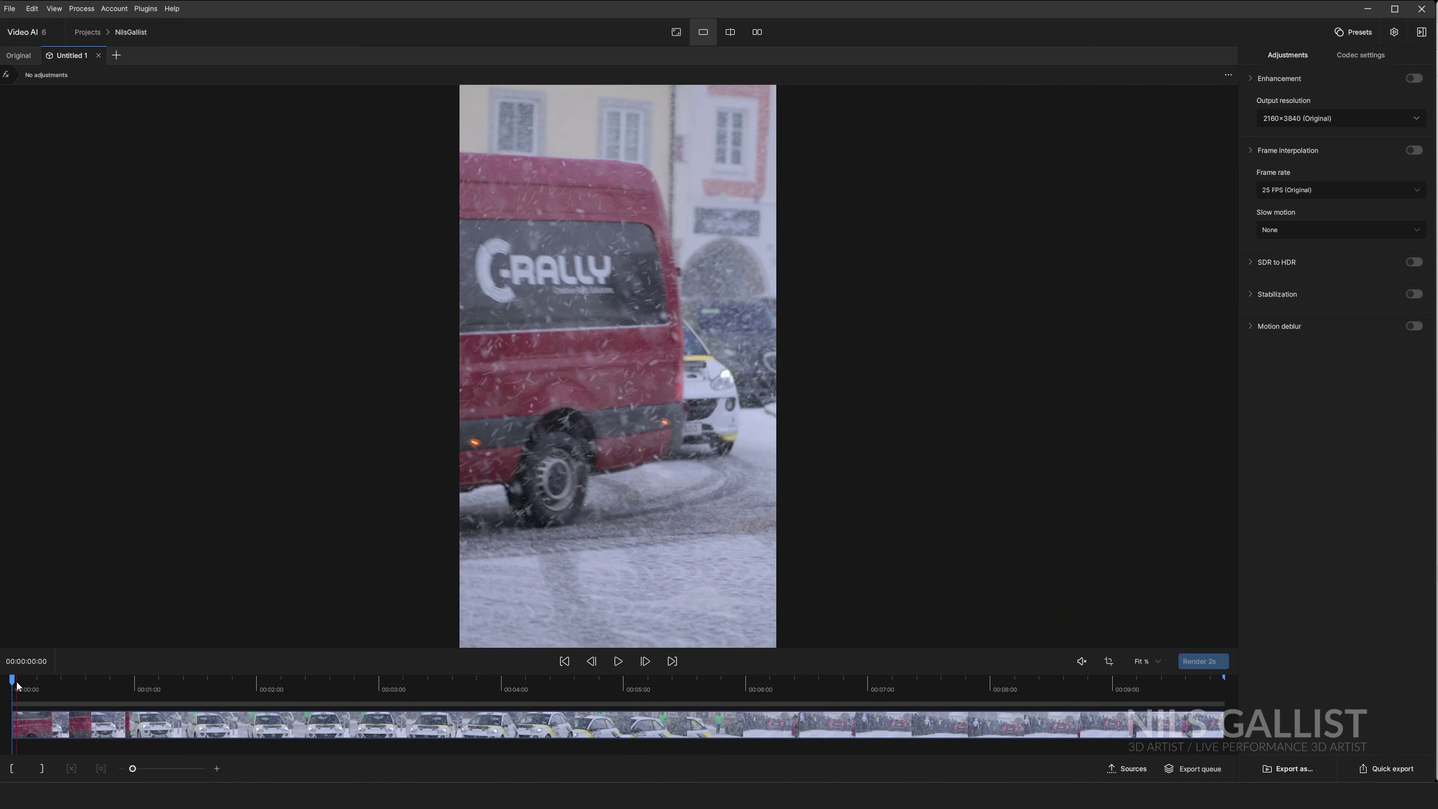
key(space)
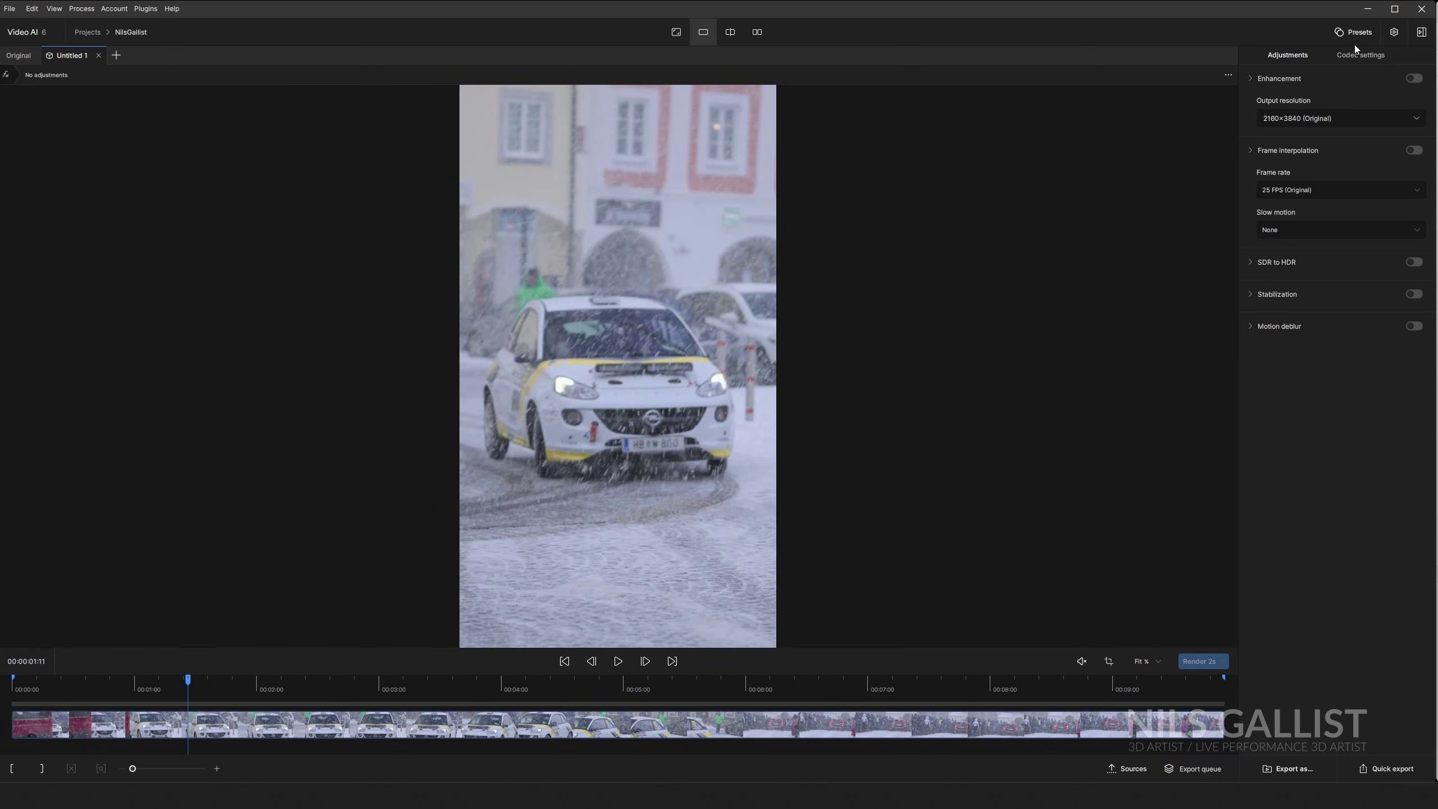
click(1360, 34)
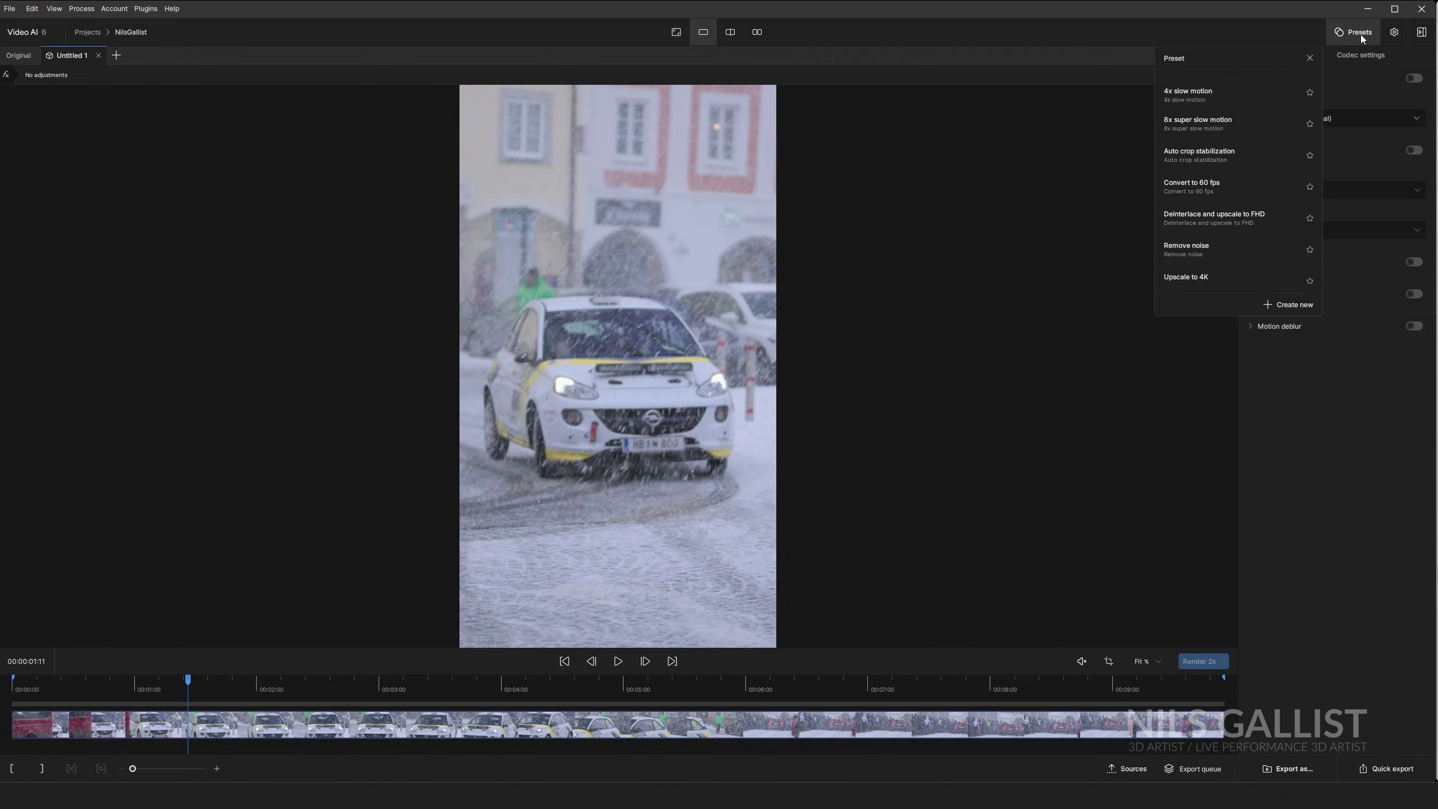
click(1213, 189)
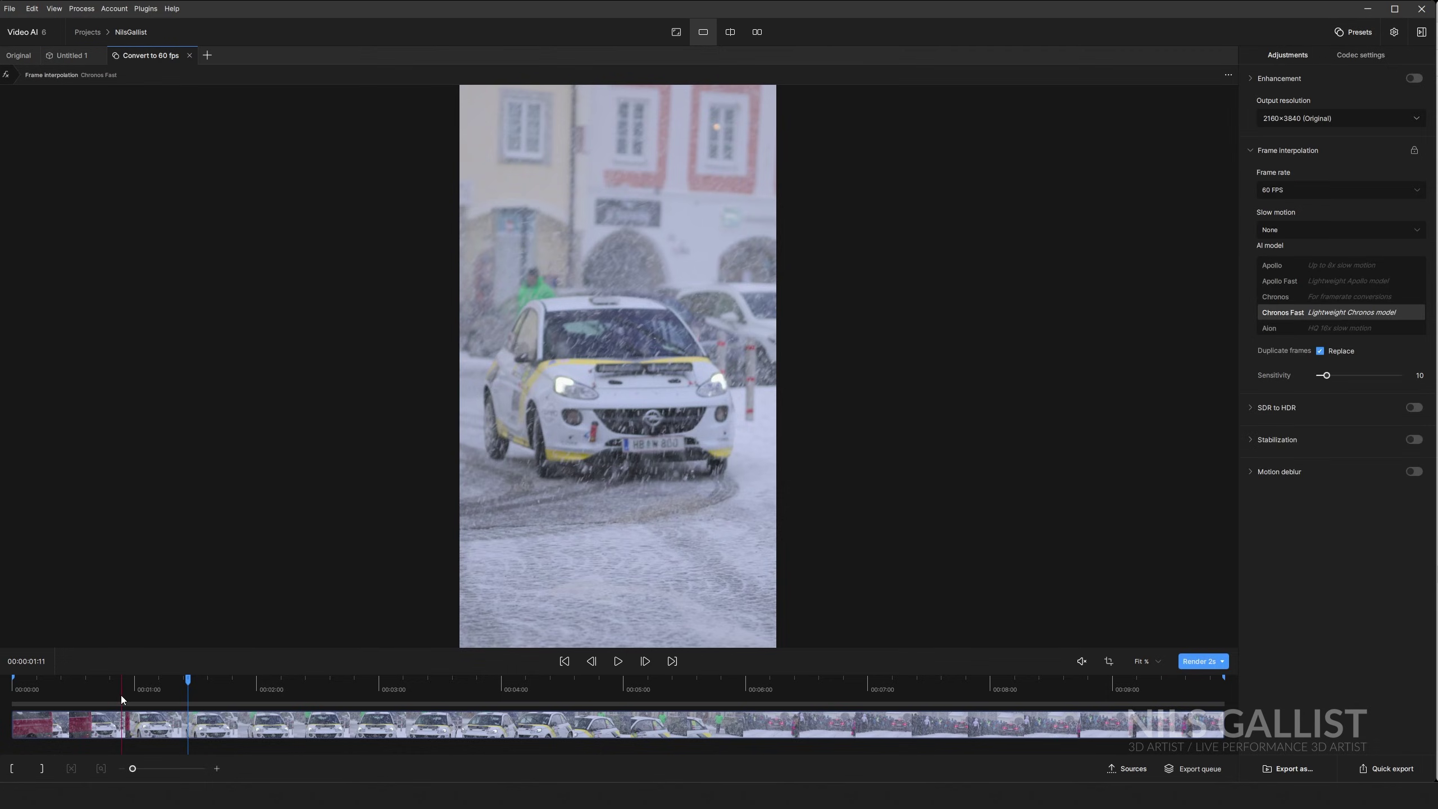
click(56, 686)
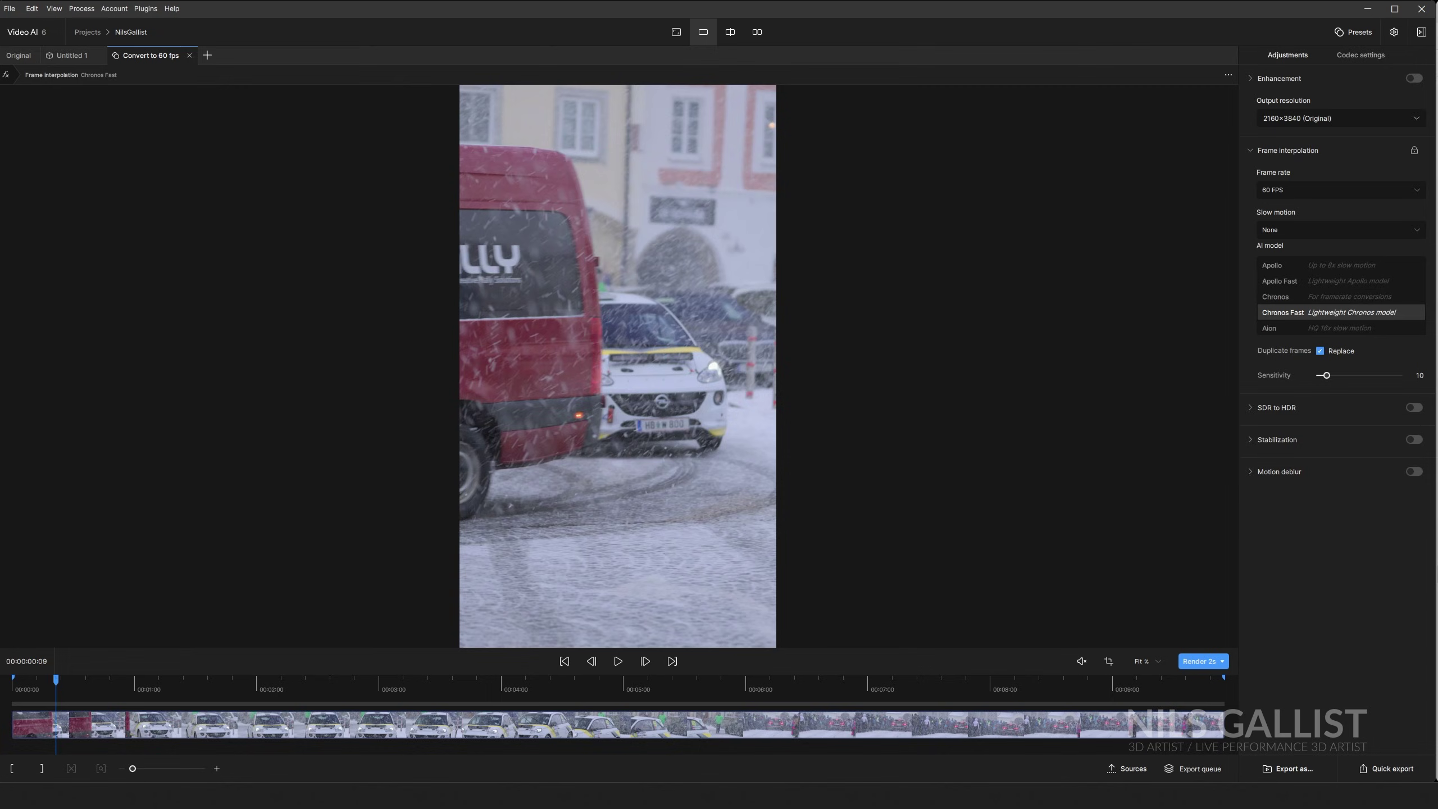
- Skim the model sections of the Topaz Labs Docs Frame Interpolation page, then minimize the browser
key(alt+Tab)
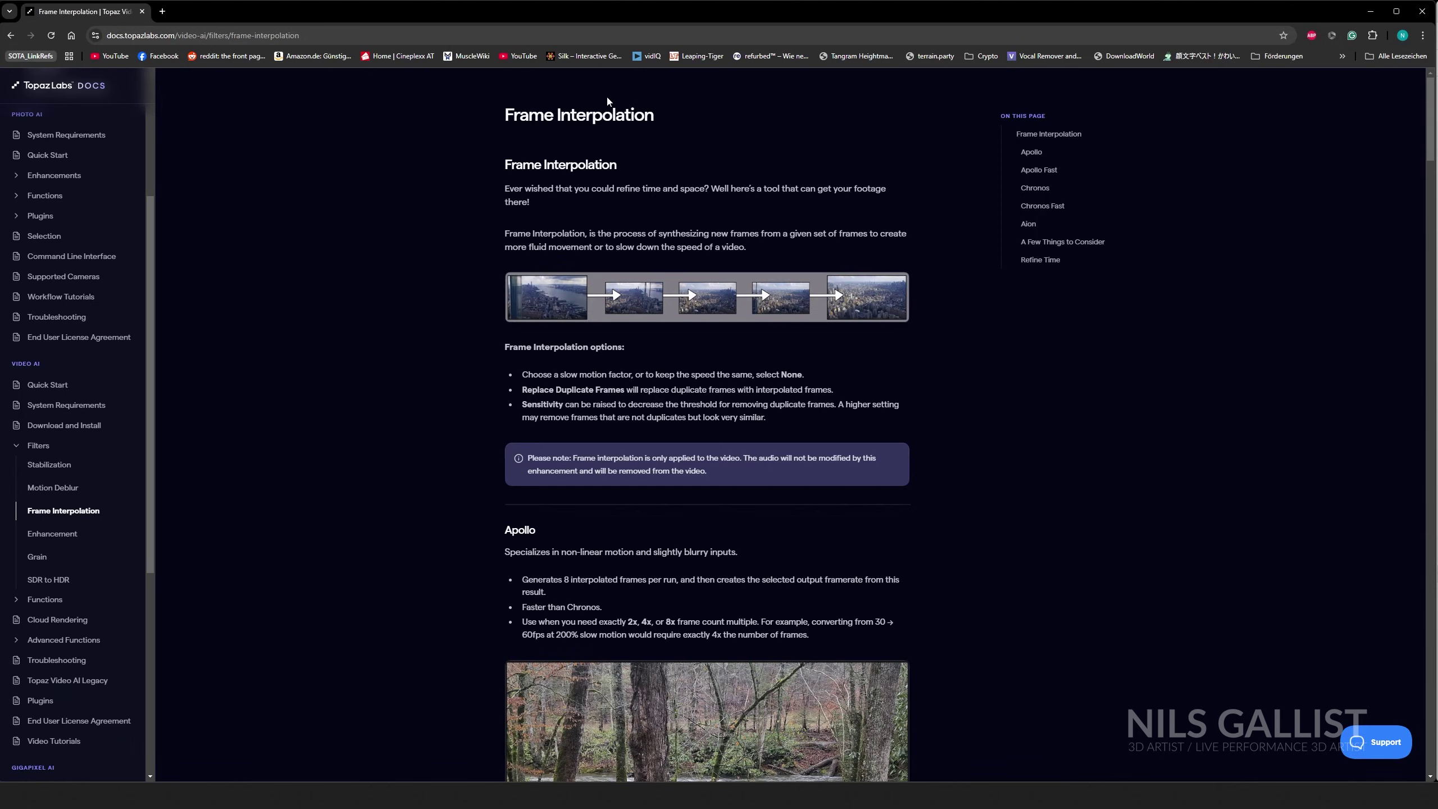
scroll(651, 283, down, 3)
scroll(691, 465, up, 3)
scroll(704, 457, down, 20)
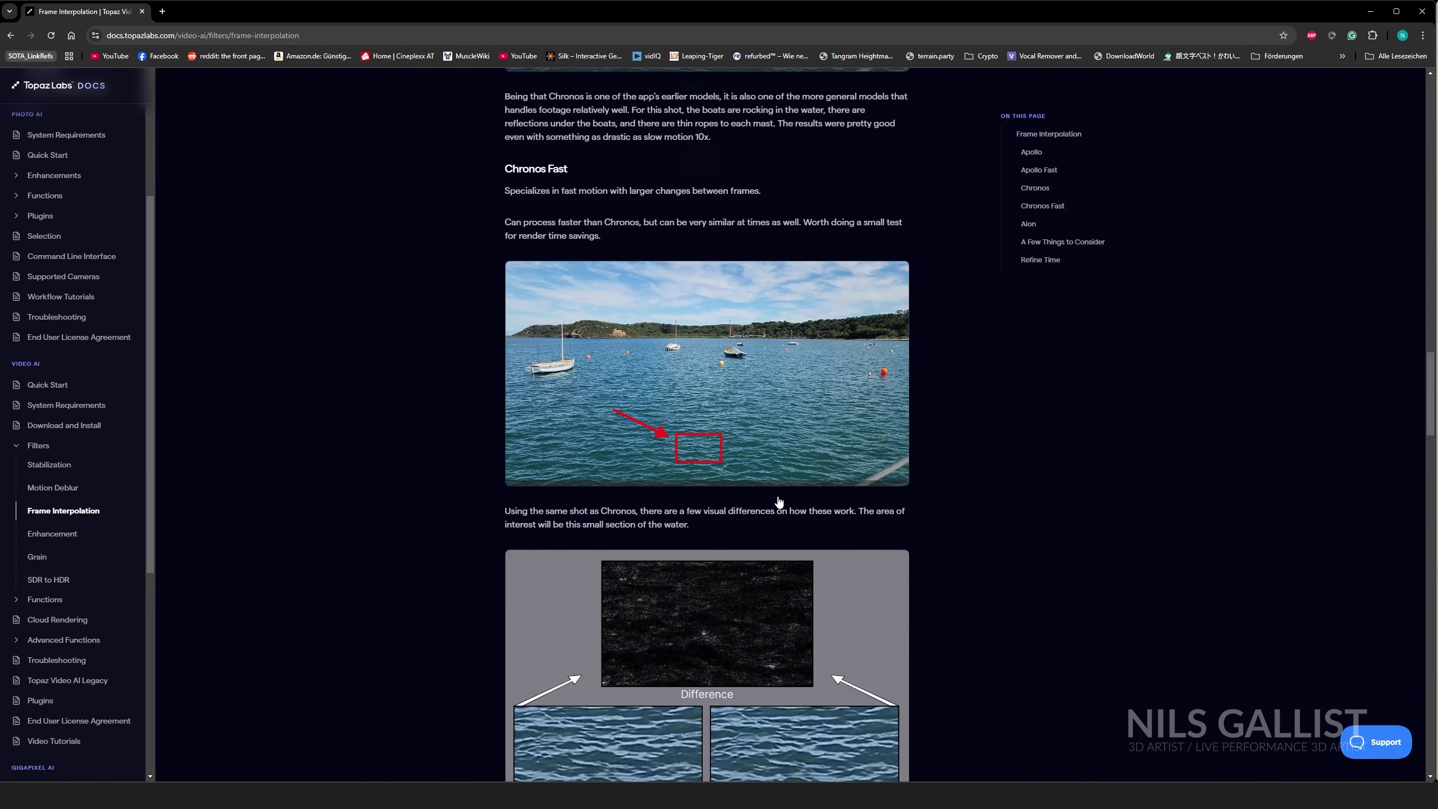
scroll(779, 501, down, 20)
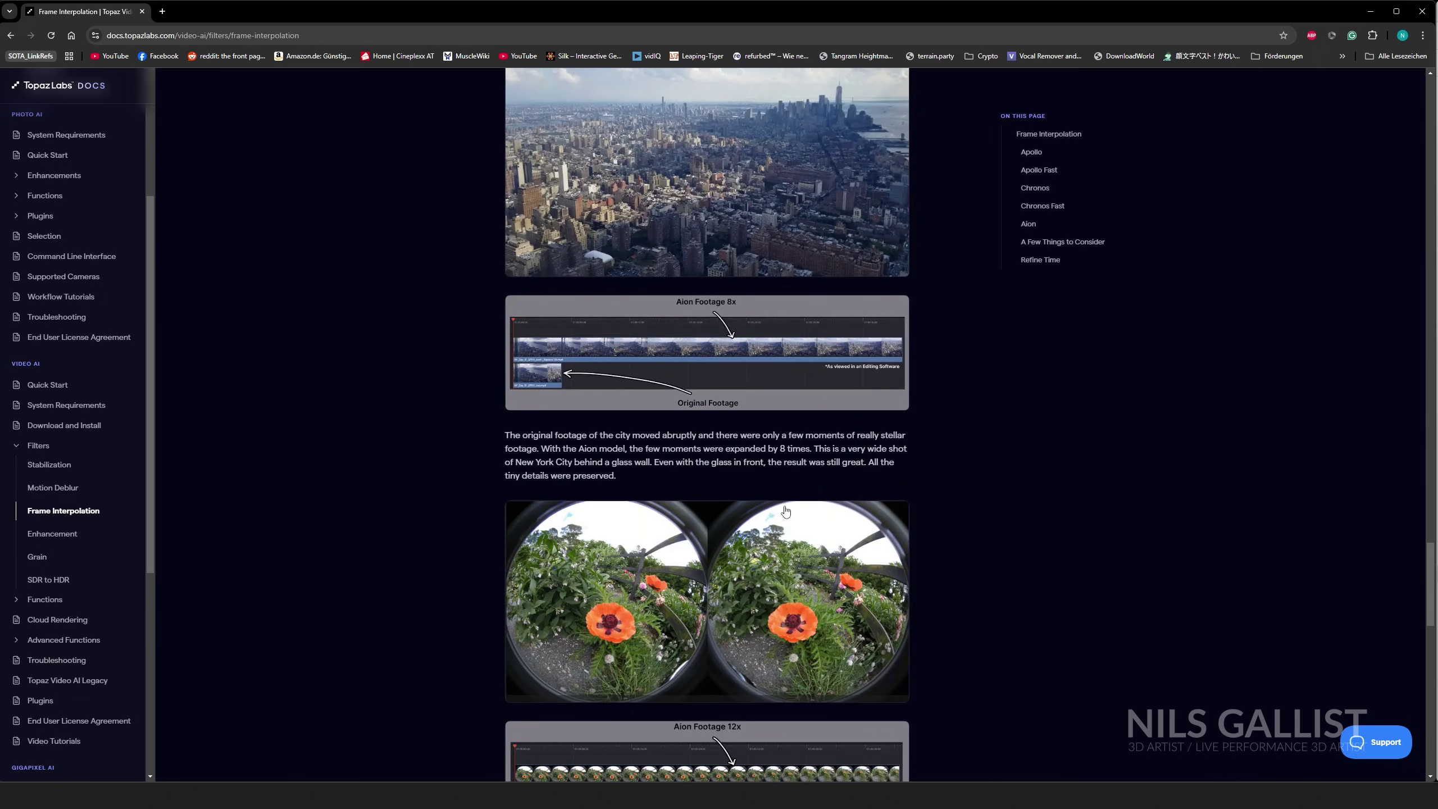
scroll(785, 511, down, 10)
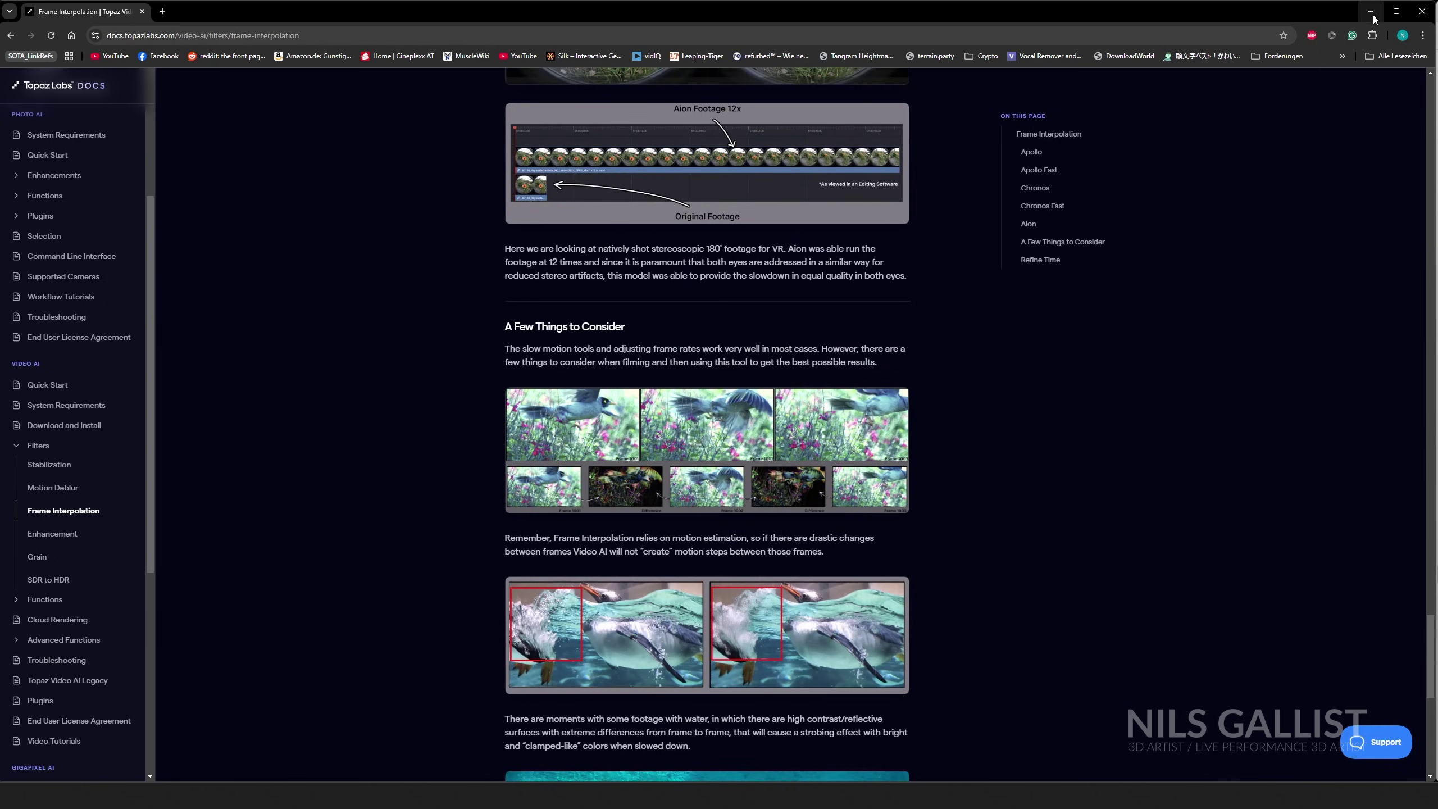
click(1371, 12)
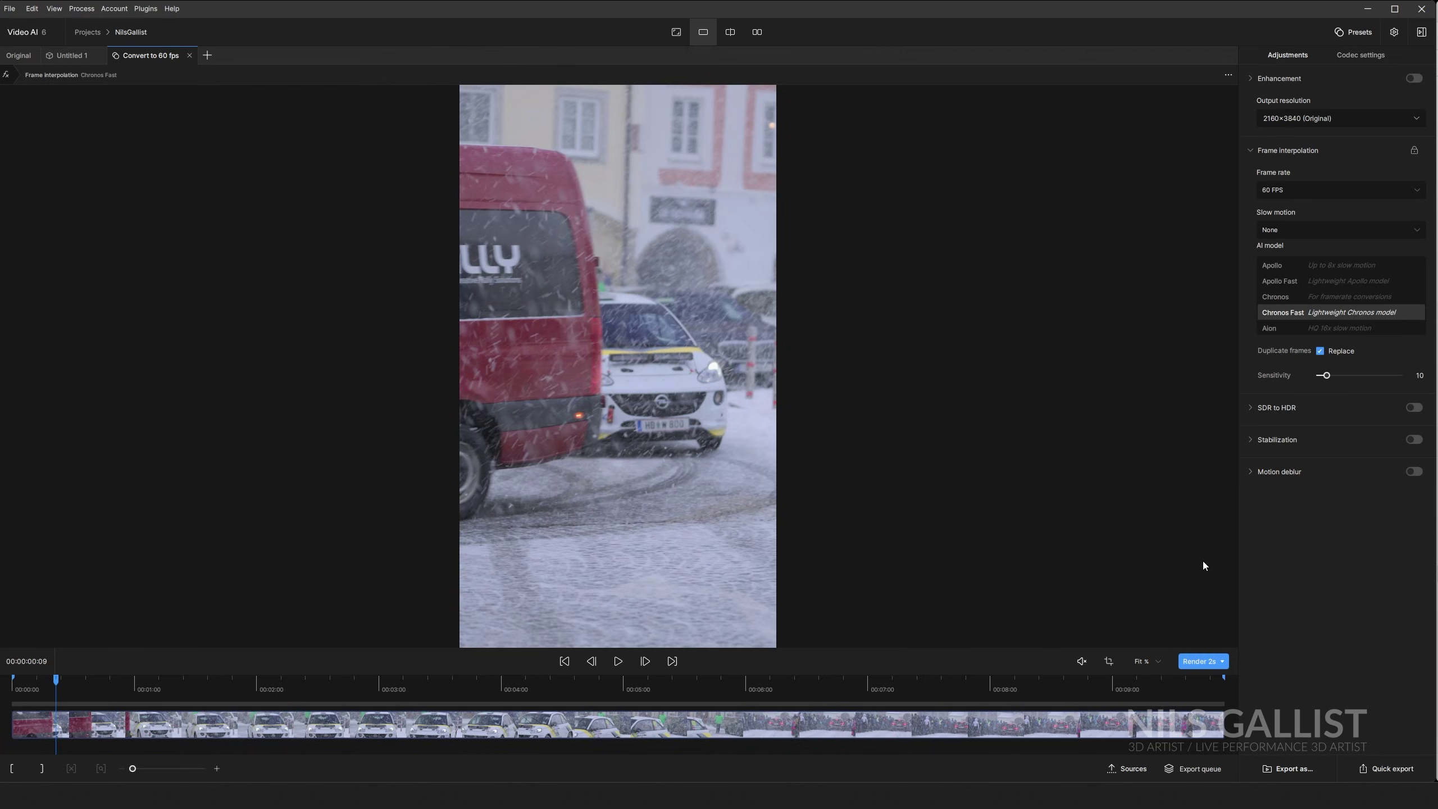
- Quick-export the 60 fps Chronos Fast rally clip and check the export queue
click(1373, 768)
click(1203, 771)
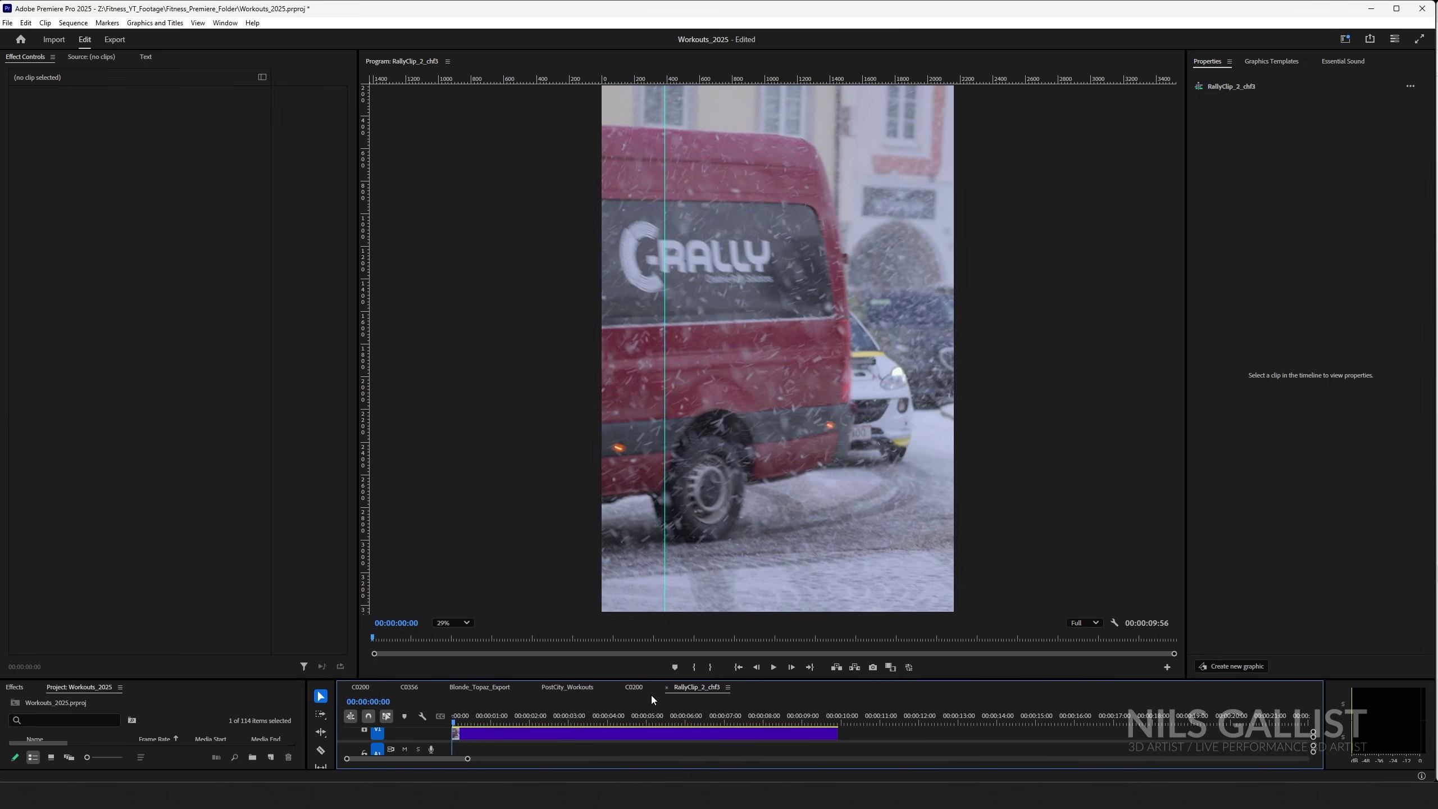
- Open the original C0356 rally sequence and play the 25 fps clip briefly
click(567, 687)
click(479, 687)
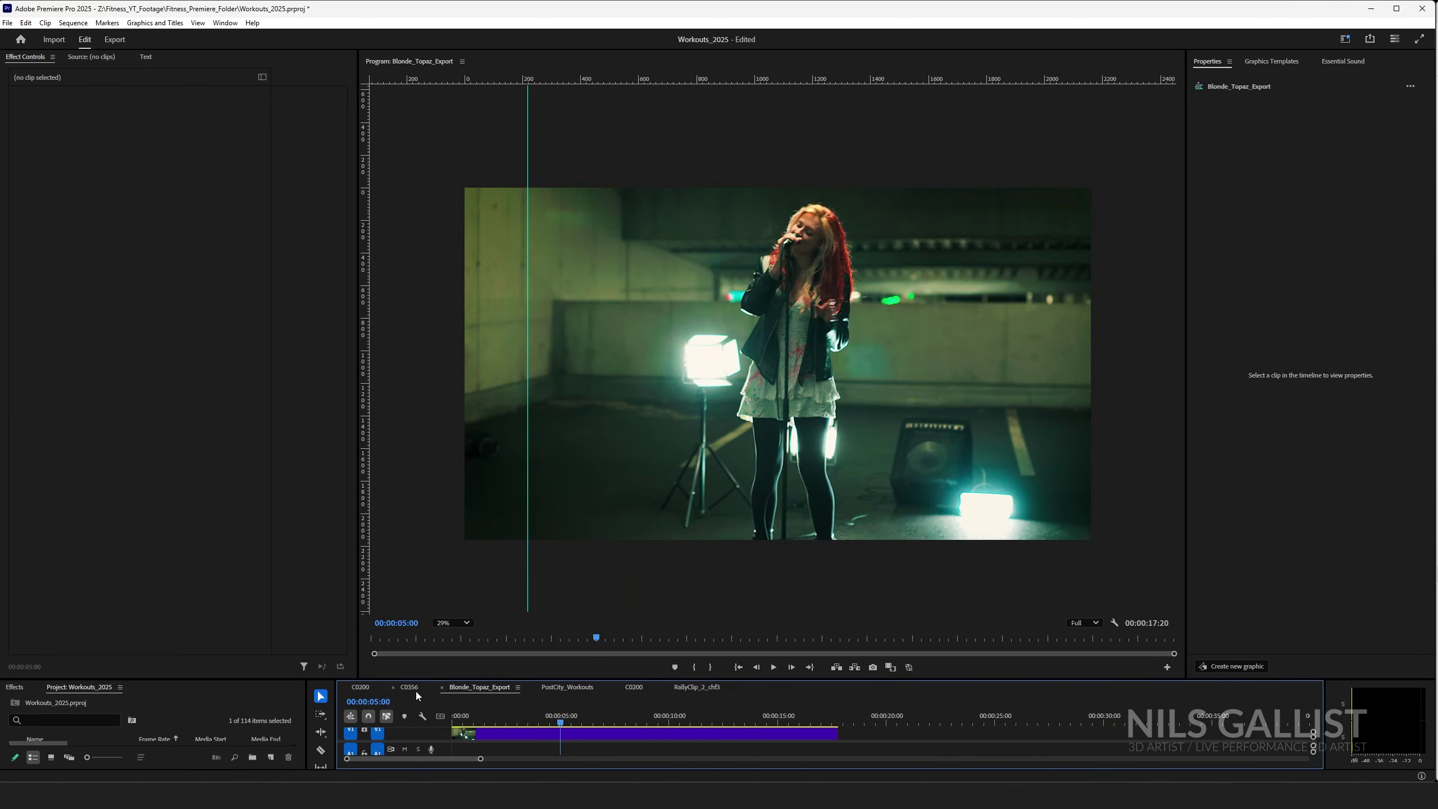
click(413, 687)
key(space)
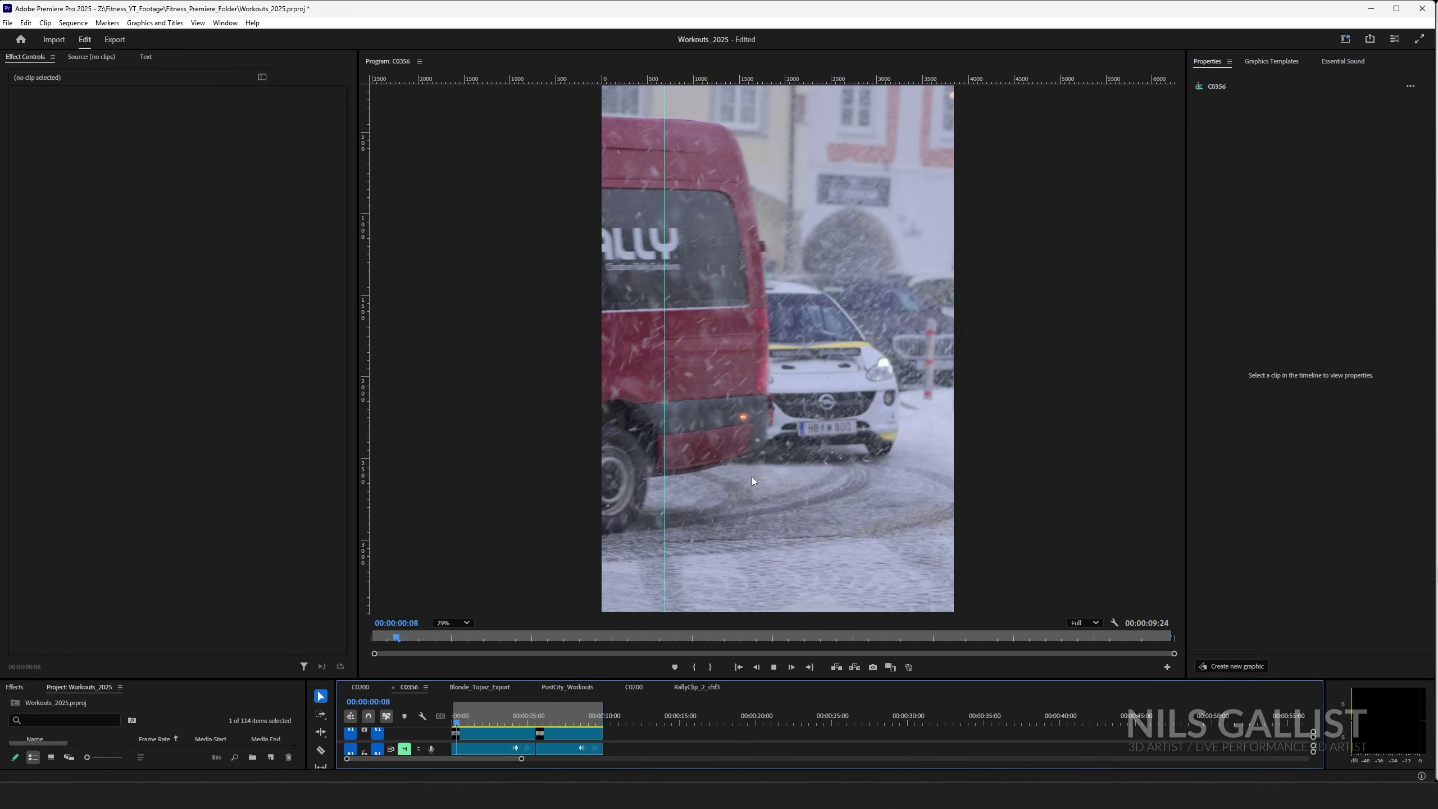
key(space)
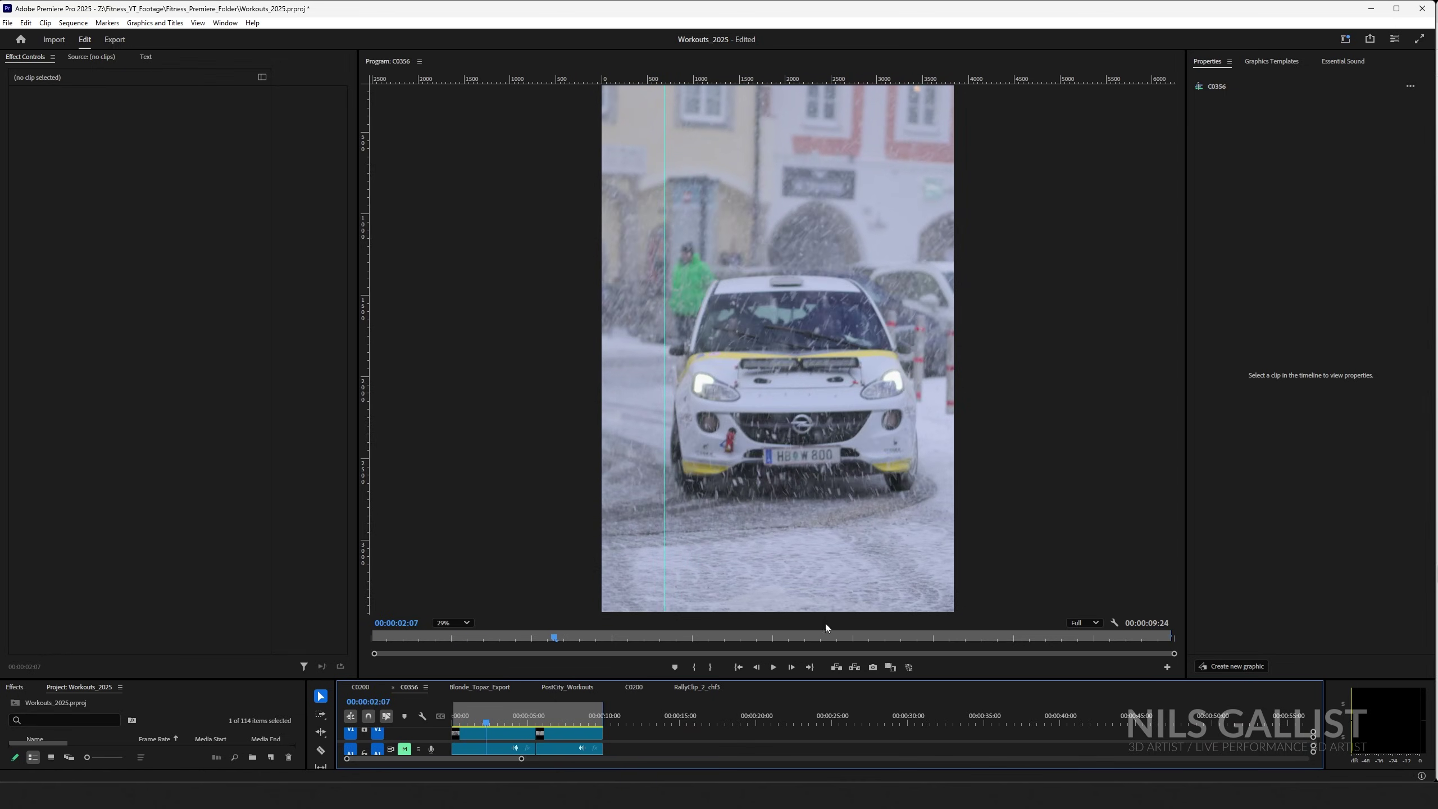
- Play the 60 fps RallyClip_2_chf3 sequence, scrub back to the van shot, and replay it
click(692, 687)
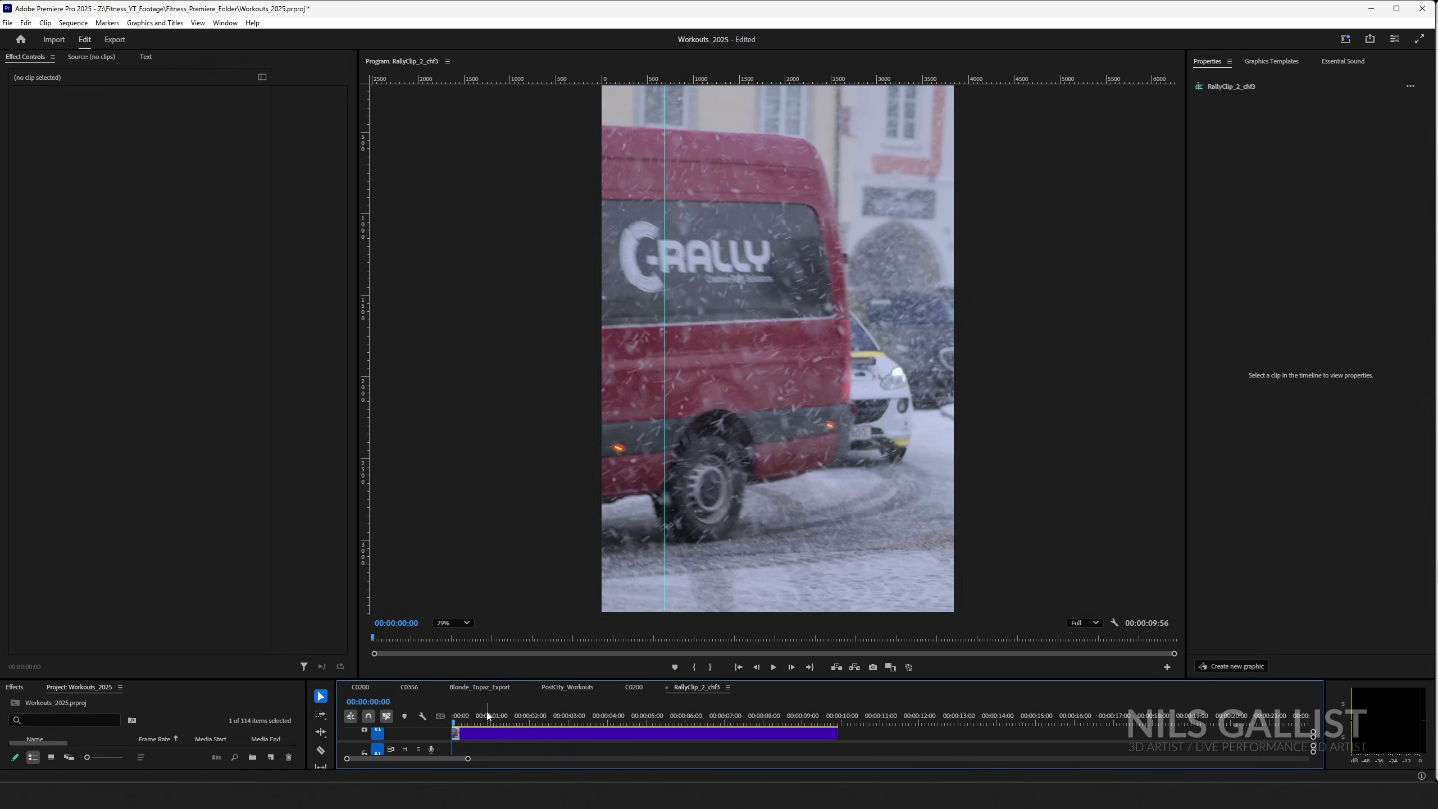
scroll(667, 491, up, 5)
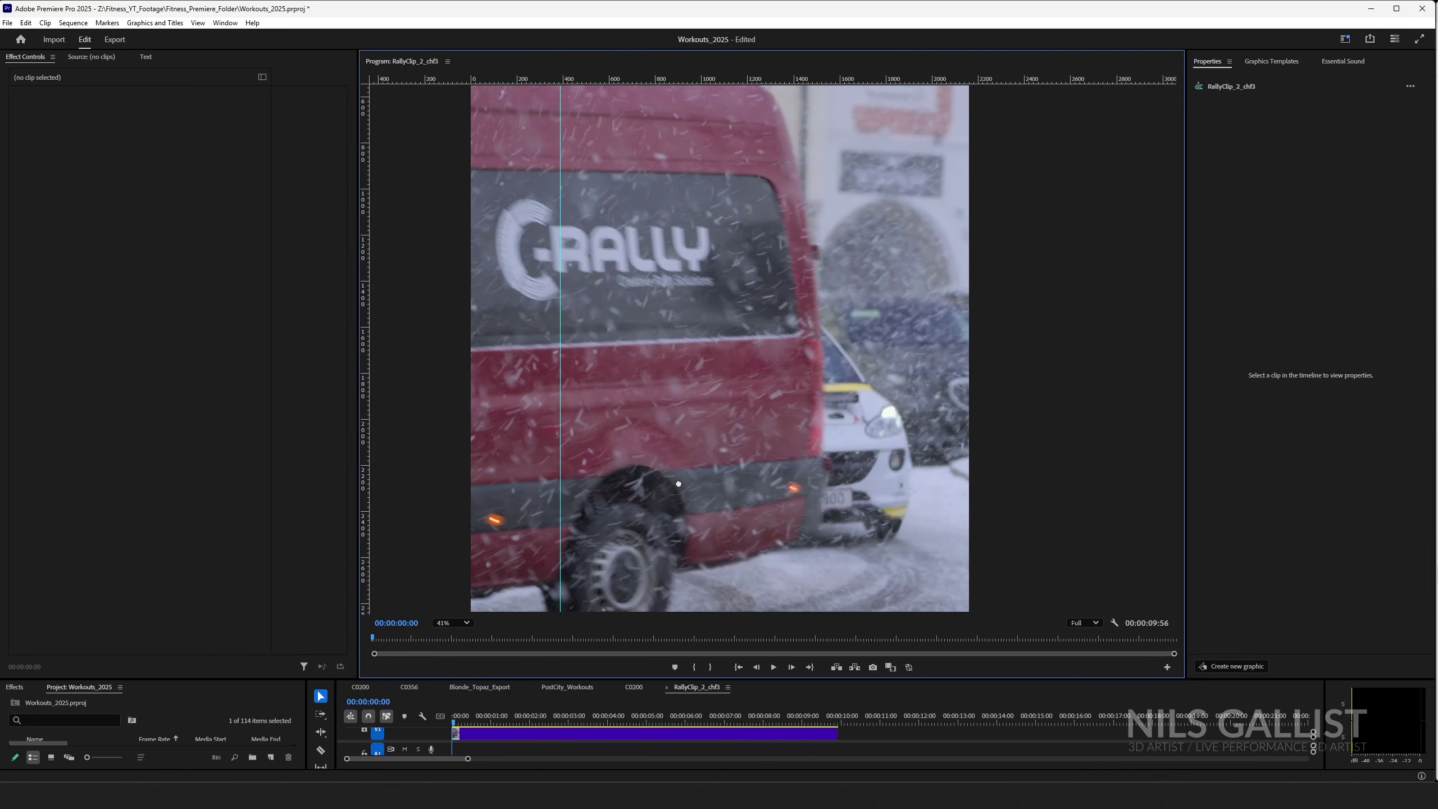
key(space)
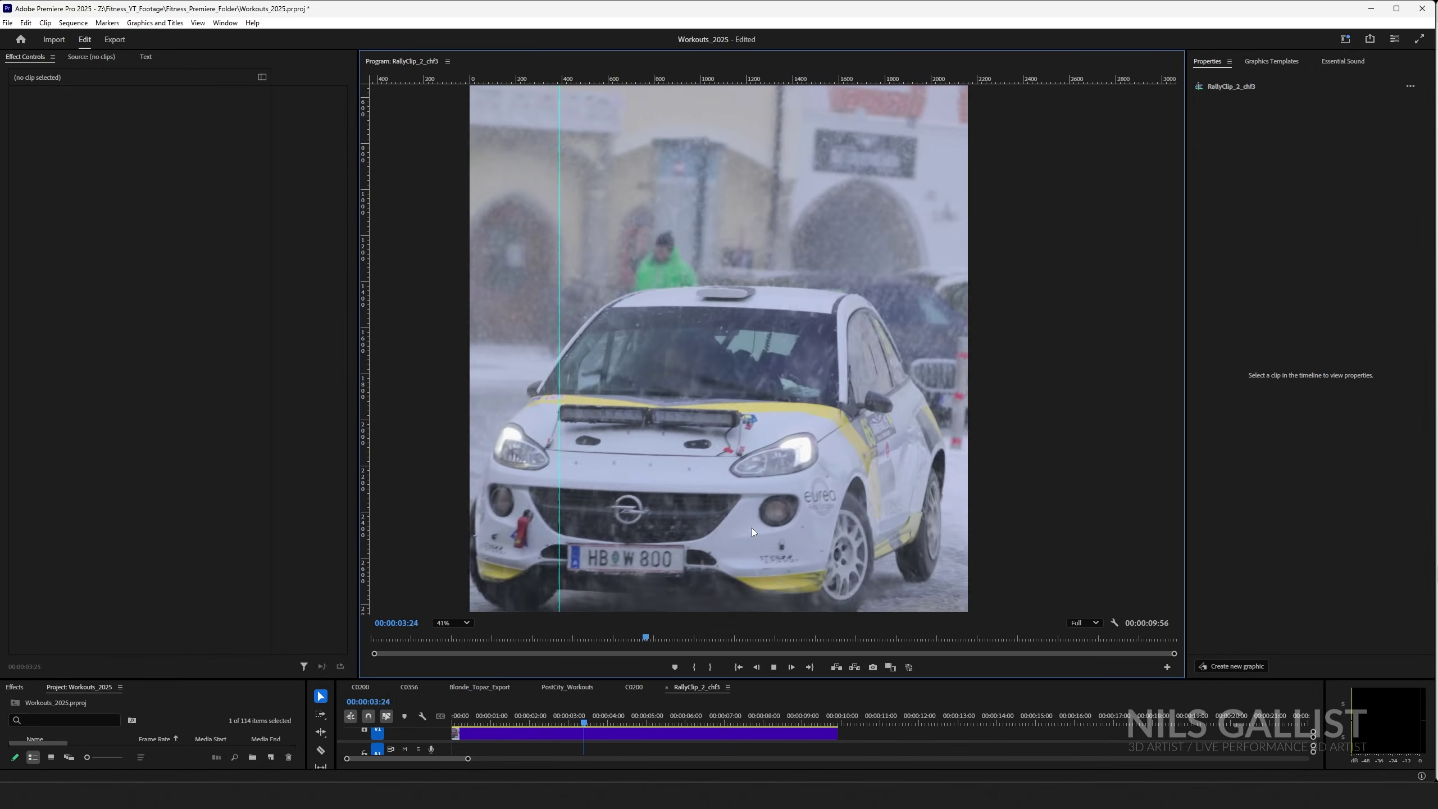
key(space)
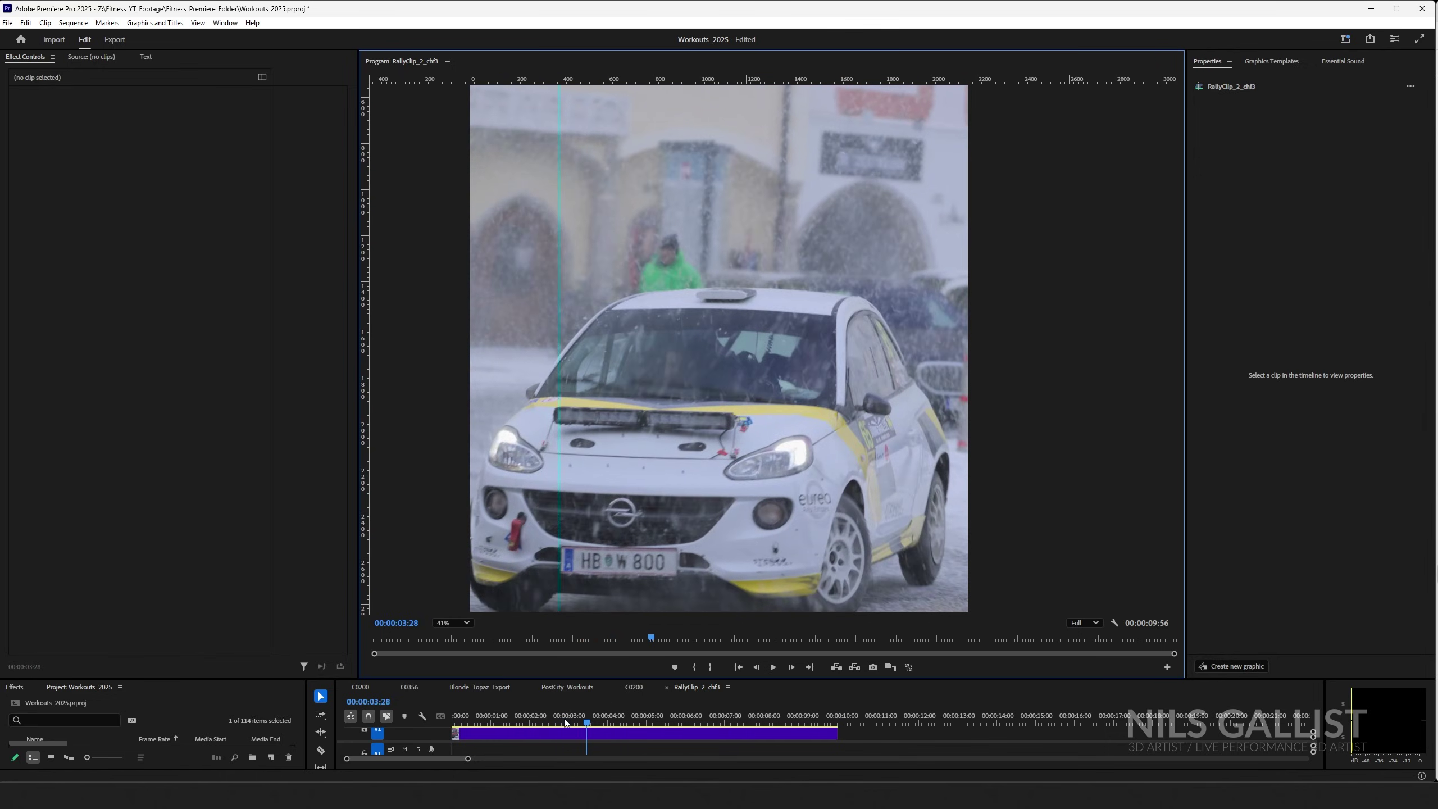
drag(583, 722, 463, 726)
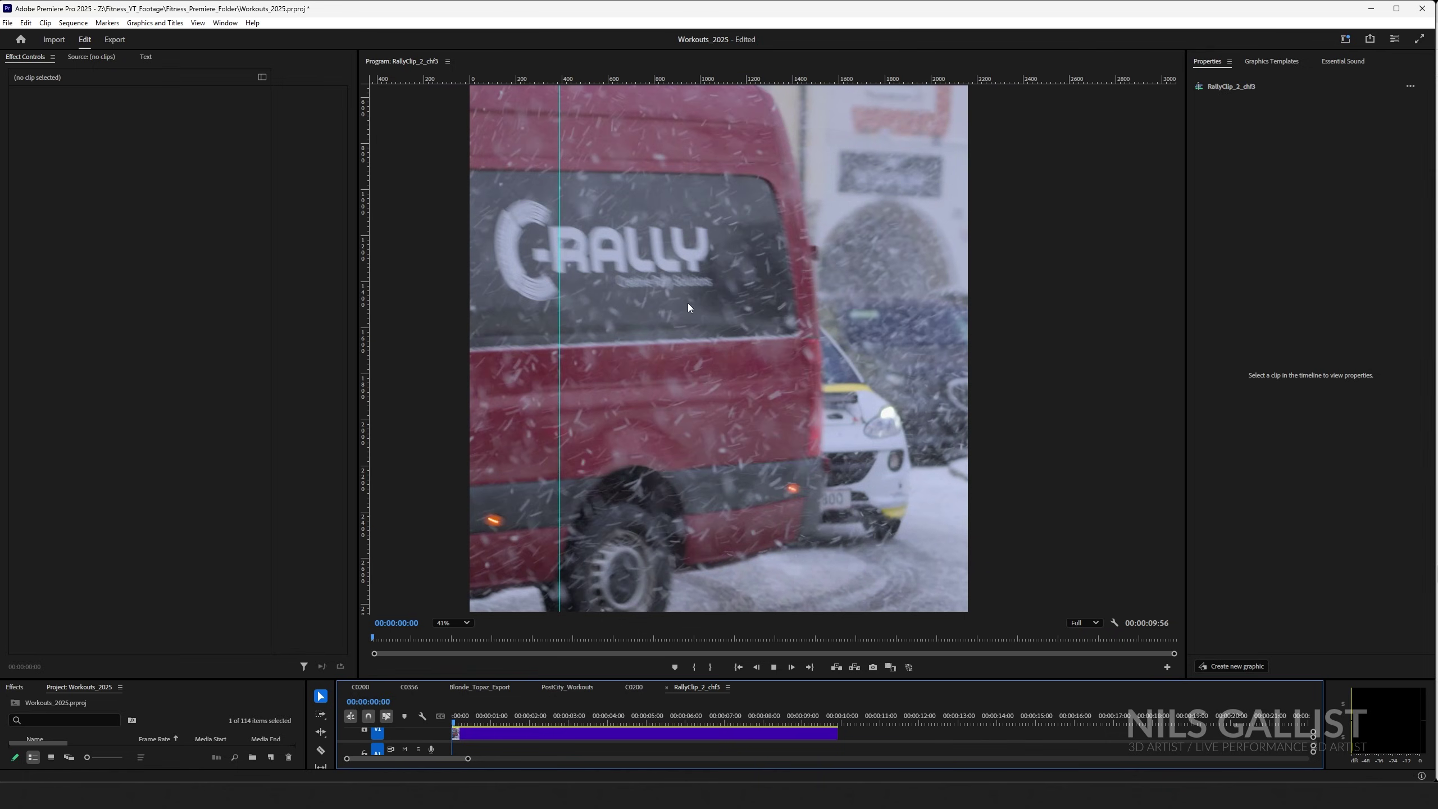
key(space)
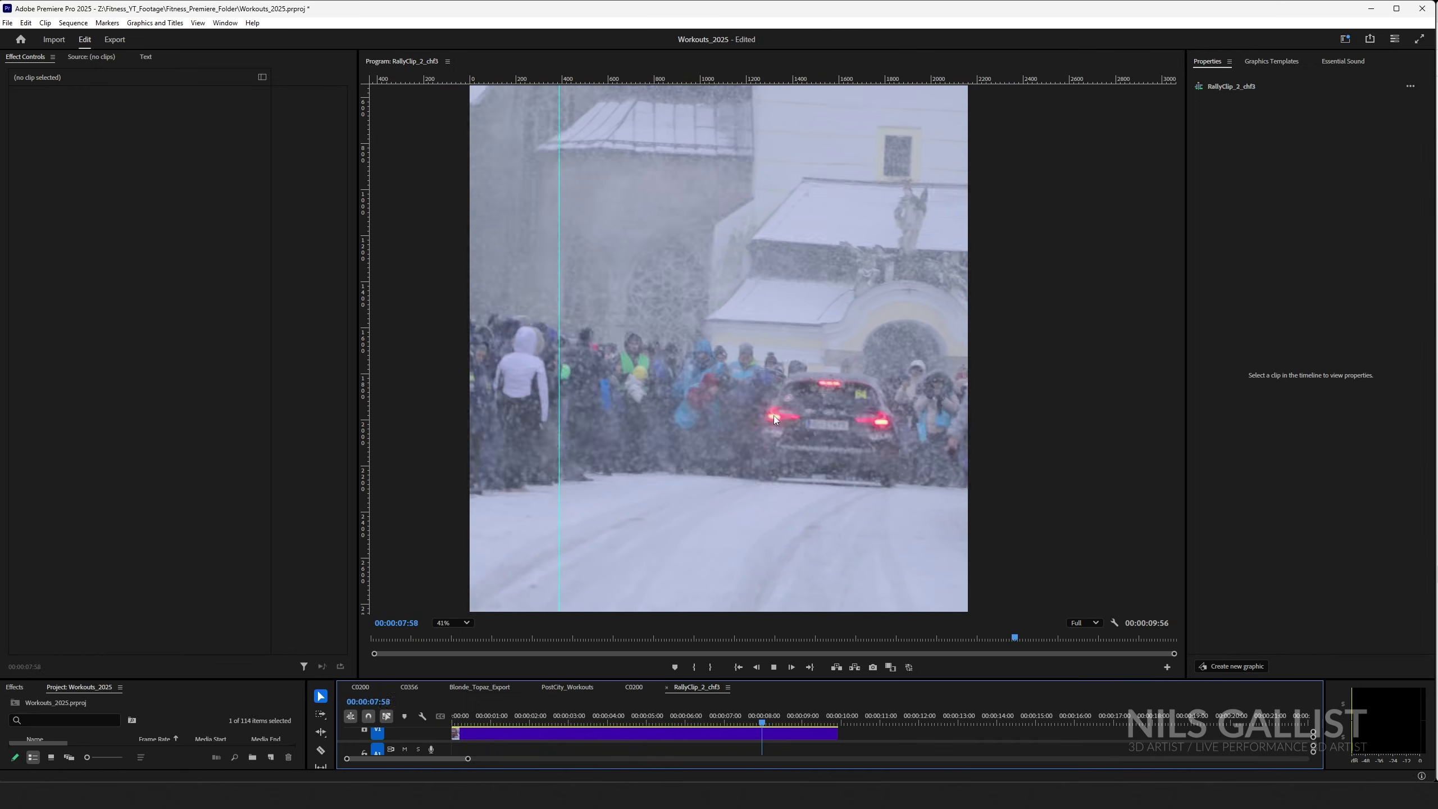
- Jump the rally clip to about seven seconds in and stop playback
scroll(788, 439, down, 3)
scroll(789, 439, down, 2)
scroll(788, 445, up, 2)
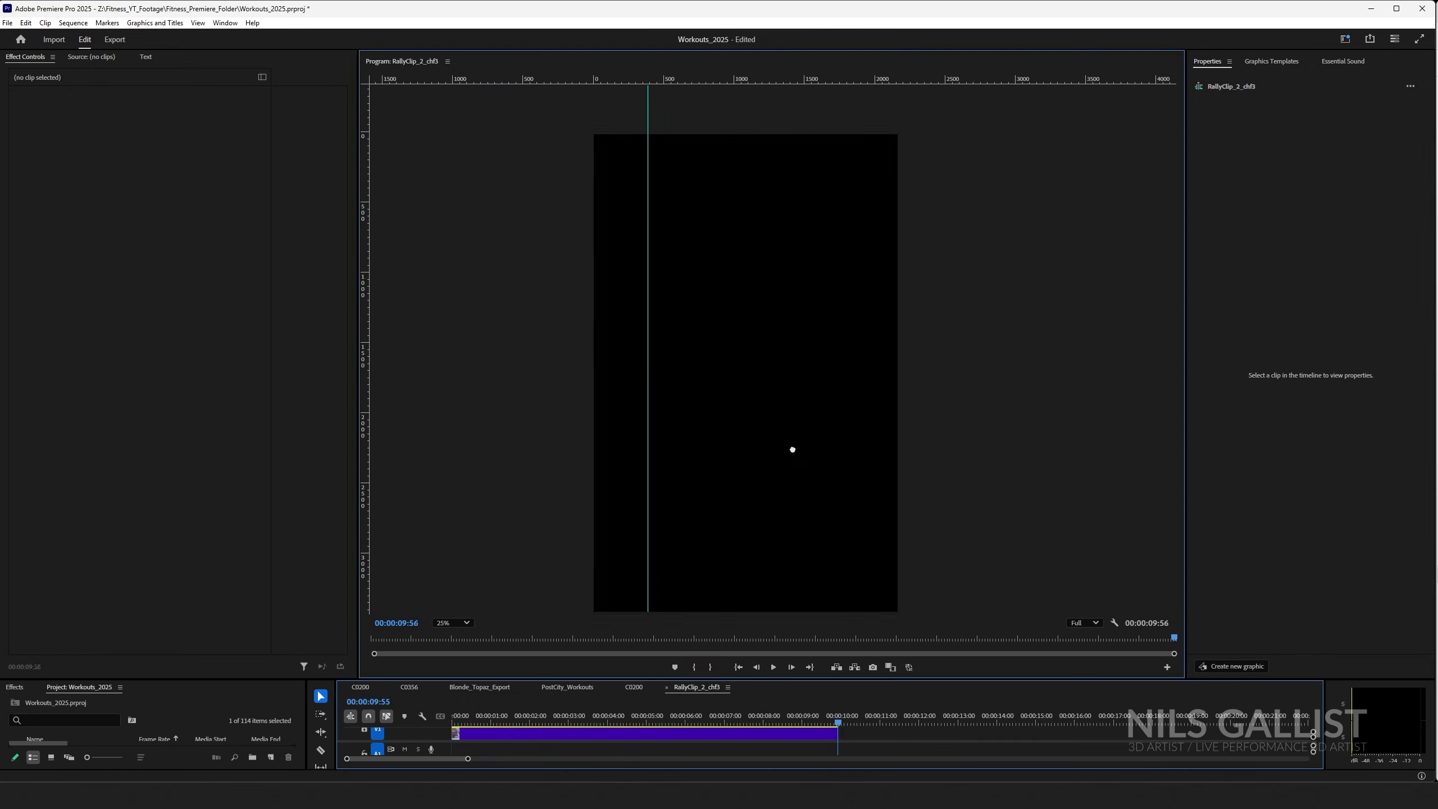
click(716, 715)
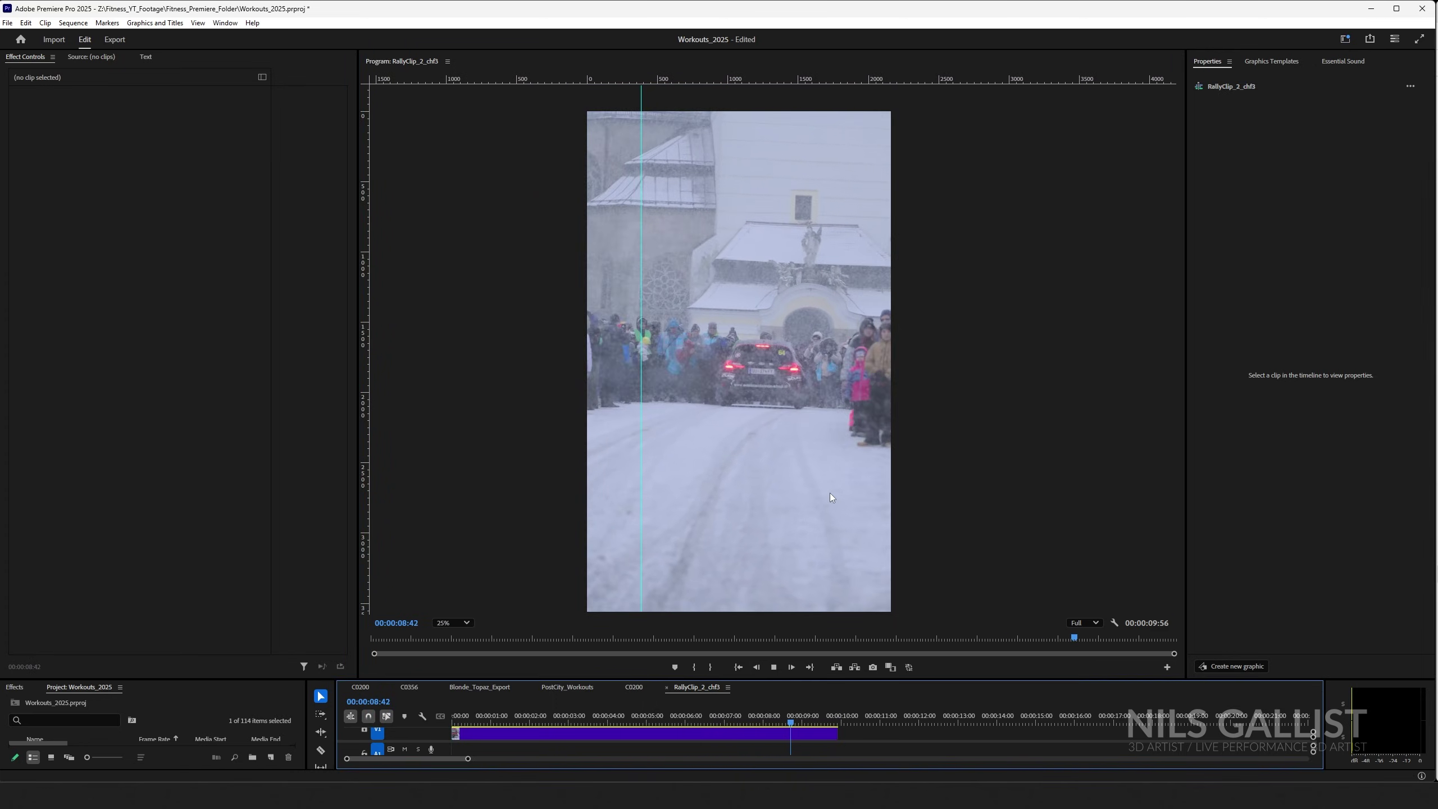
key(space)
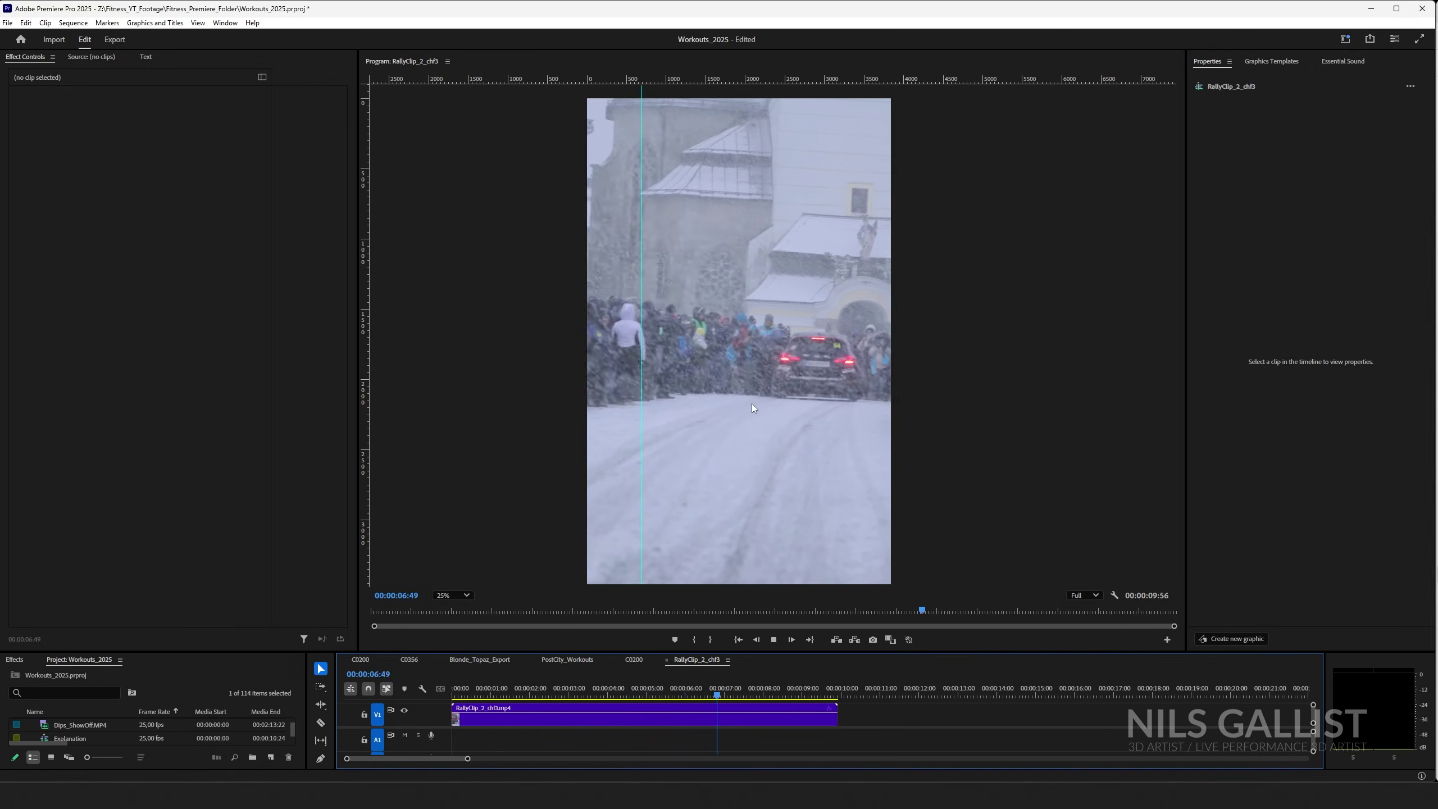
key(space)
scroll(742, 427, up, 3)
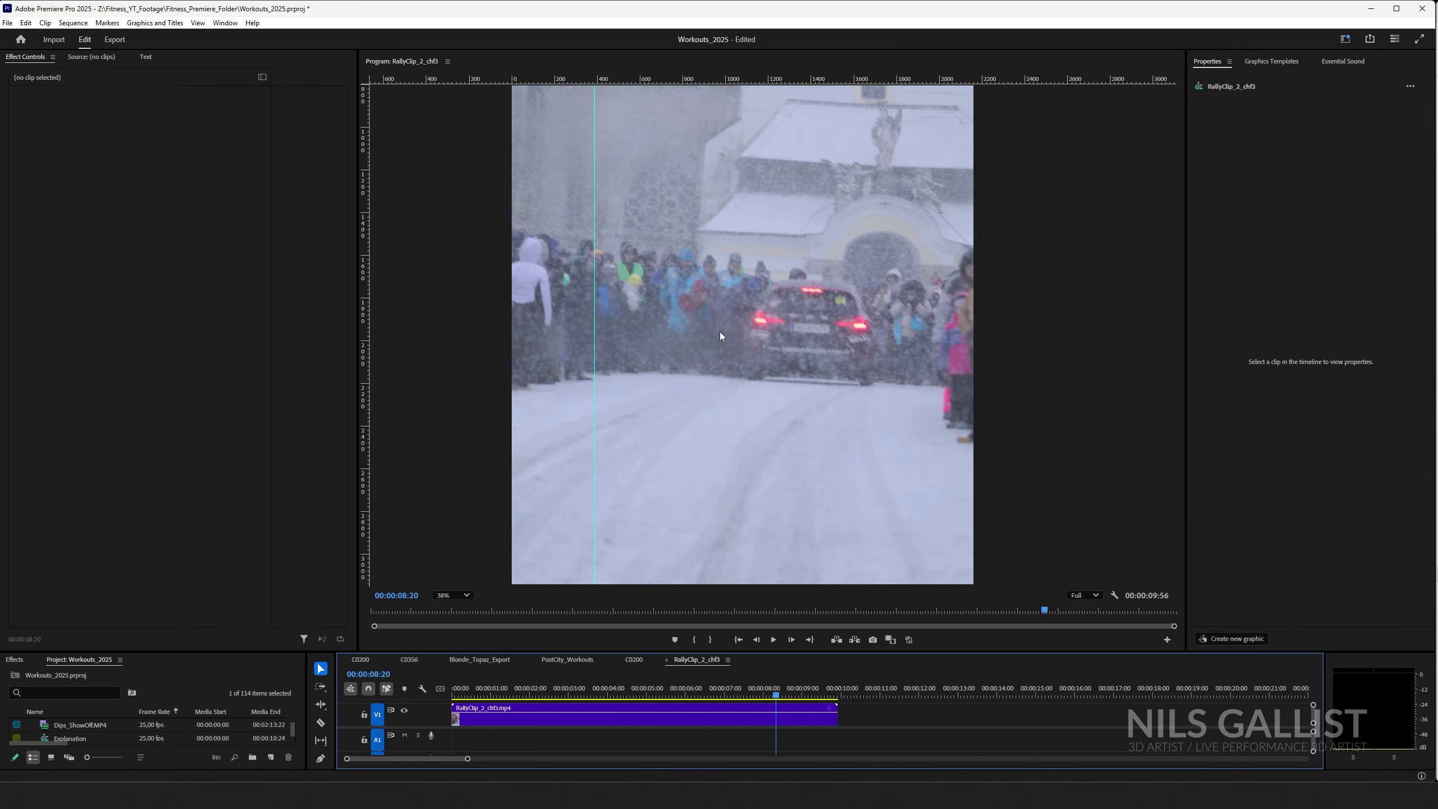
scroll(770, 357, down, 3)
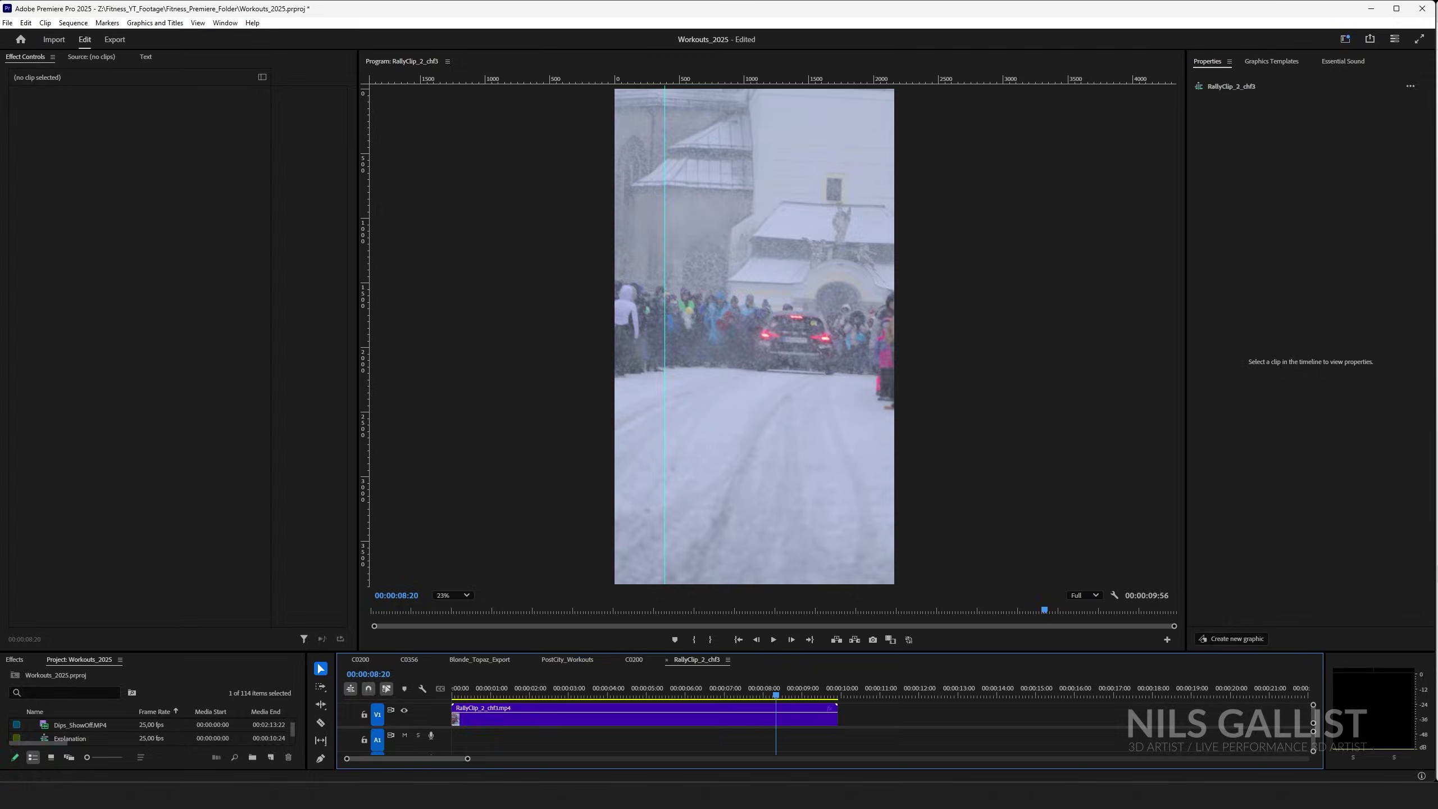
- Scroll the Frame Interpolation docs back up to the Apollo Fast section, then minimize the browser
key(alt+Tab)
scroll(732, 401, down, 5)
scroll(733, 400, up, 10)
scroll(732, 401, up, 15)
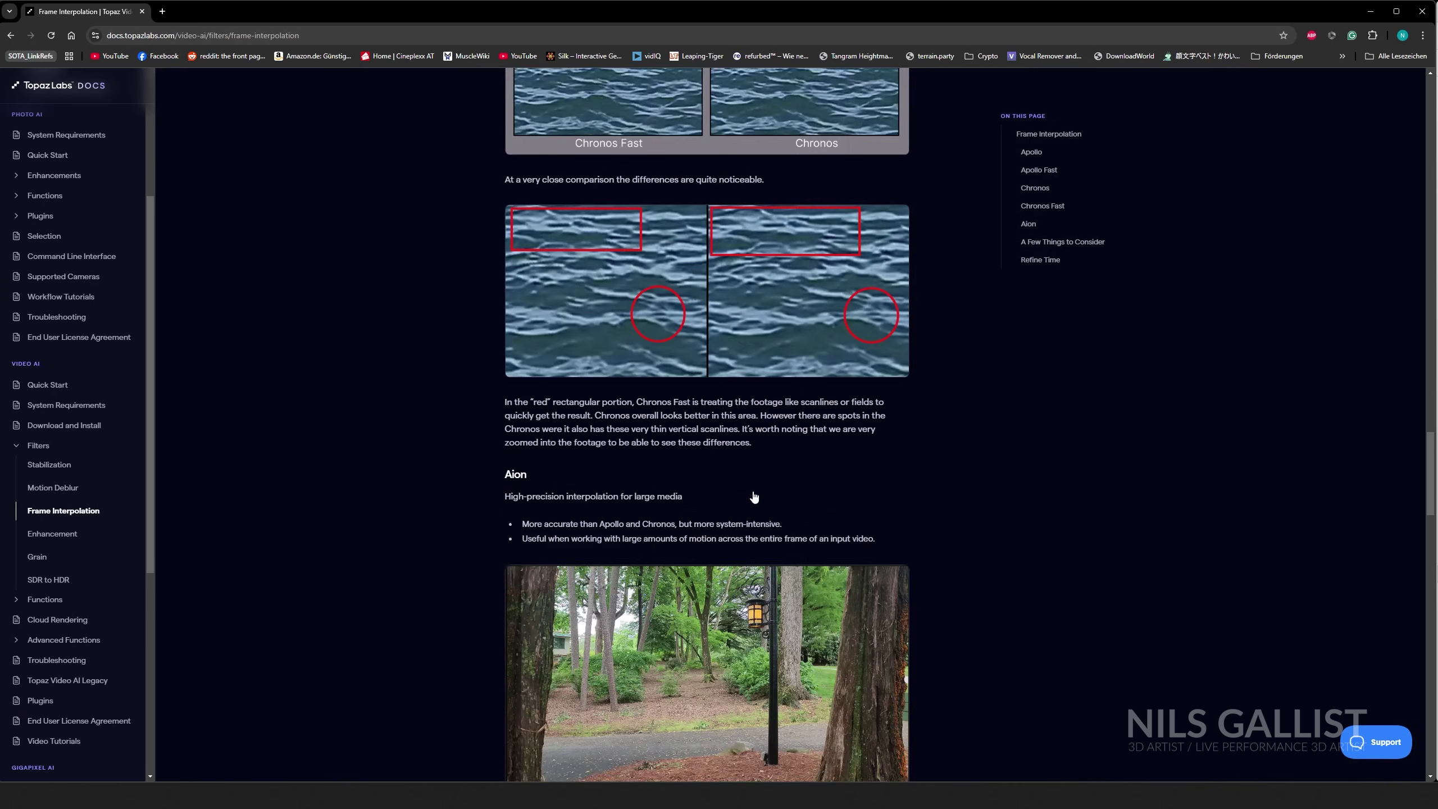
scroll(692, 613, up, 15)
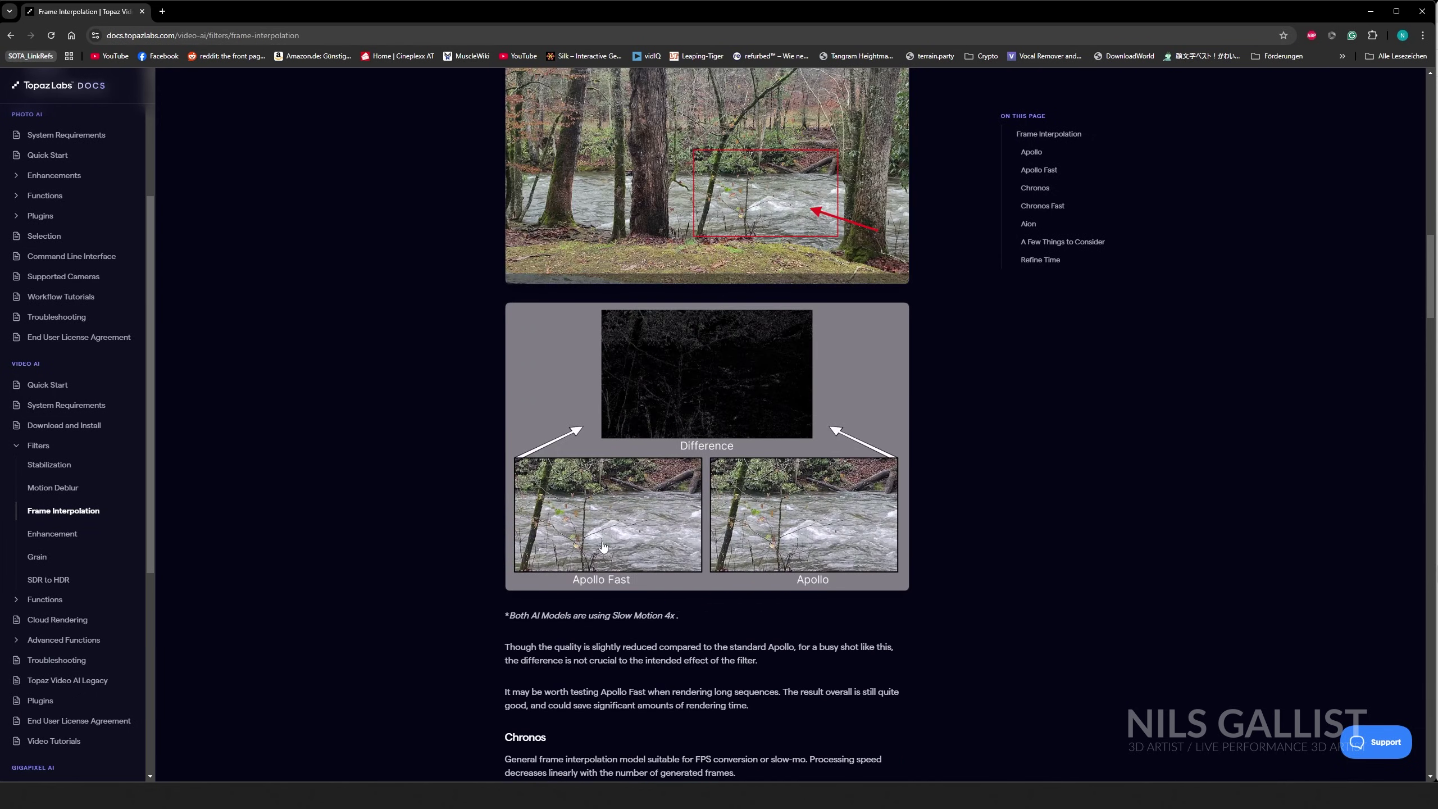
scroll(691, 518, up, 10)
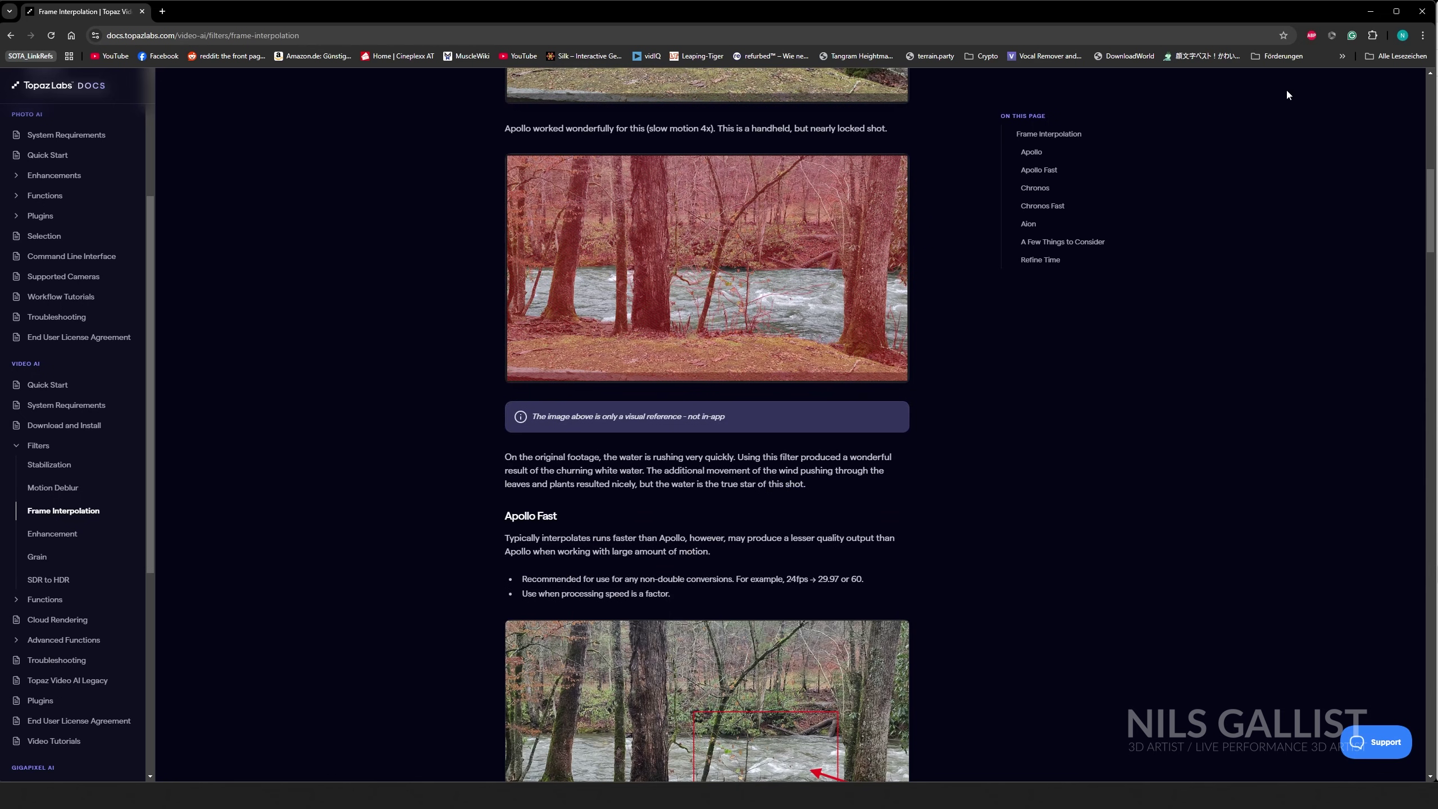
click(1370, 12)
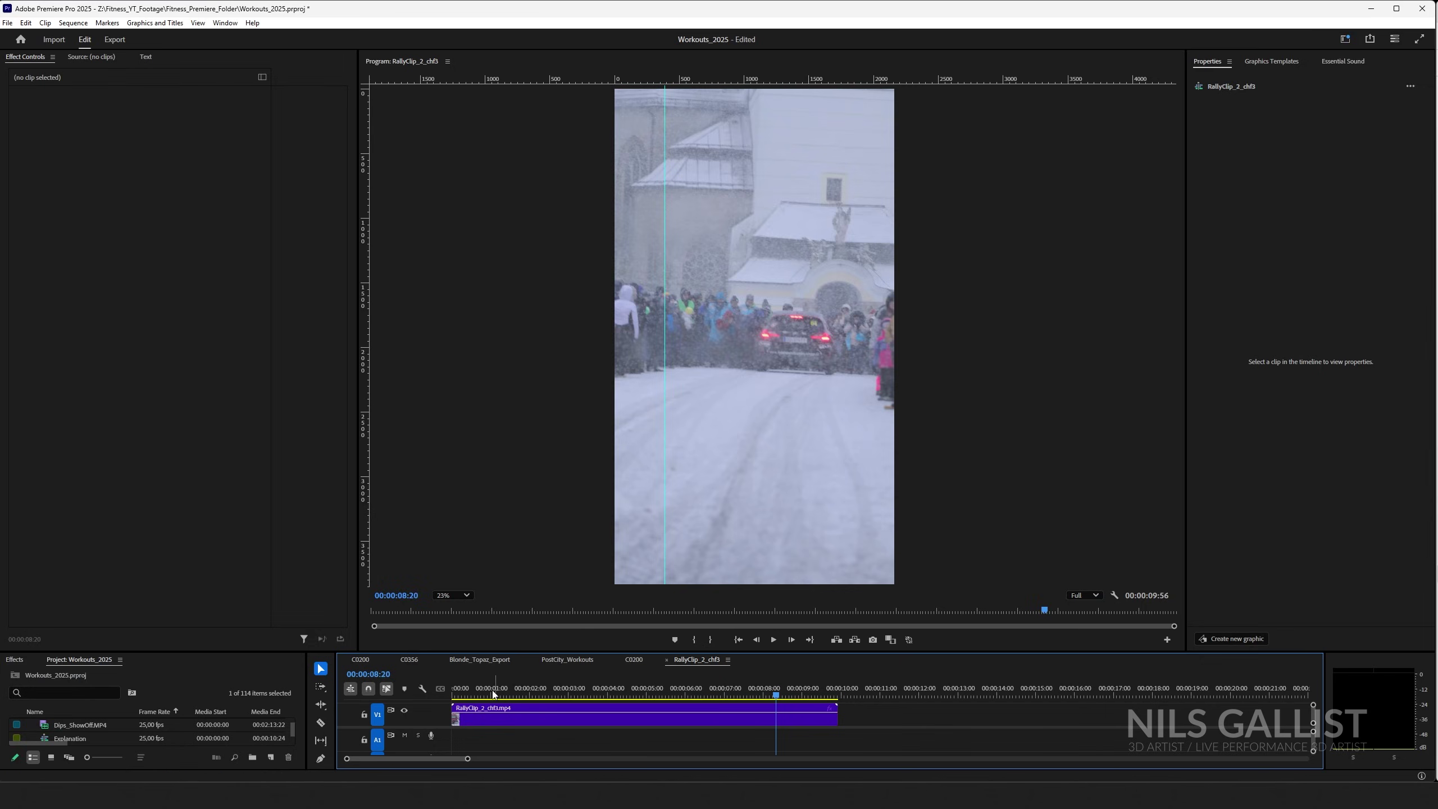
- Open the PostCity_Workouts sequence and zoom the timeline with the playhead near 00:20:06:10
click(567, 659)
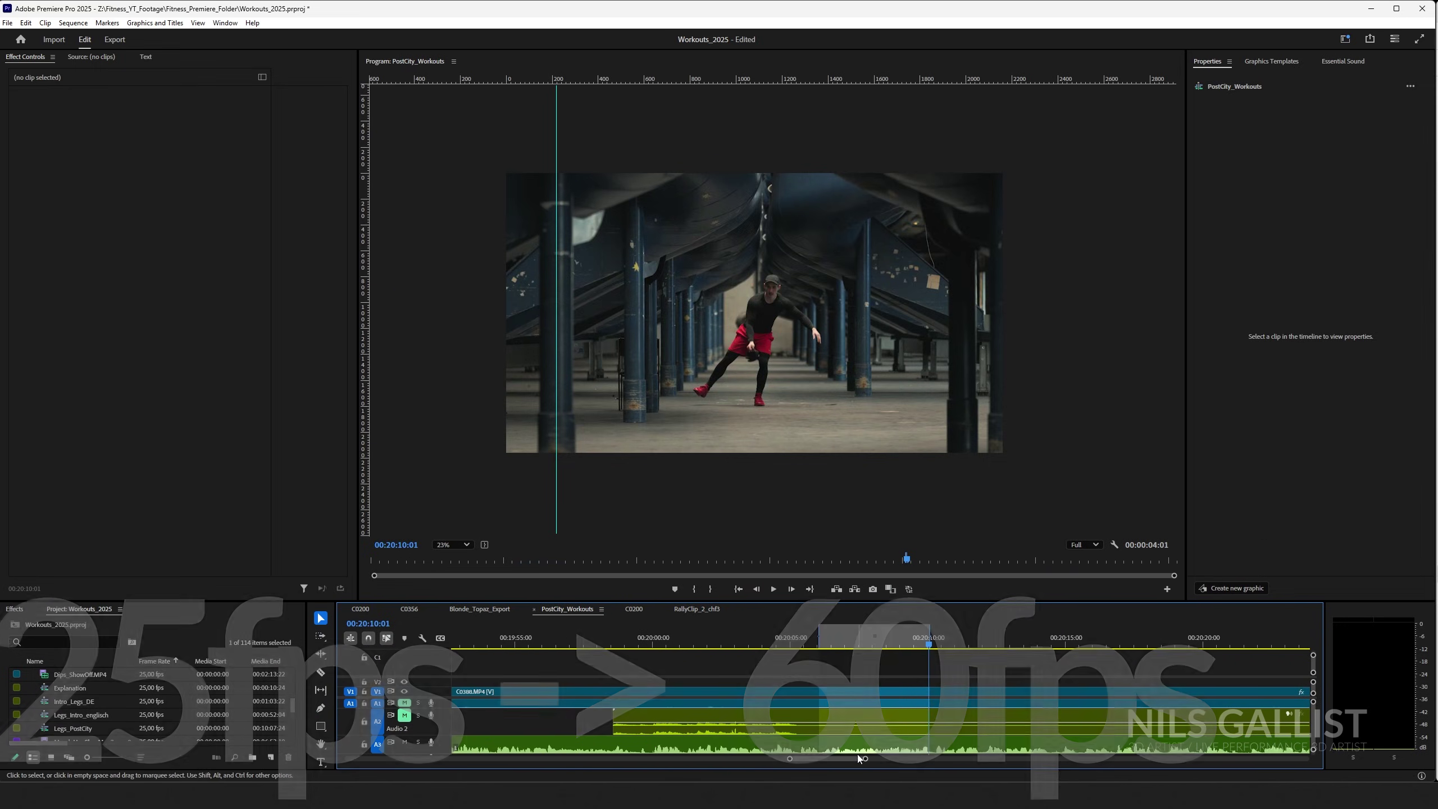
drag(864, 758, 873, 760)
key(=)
key(=)
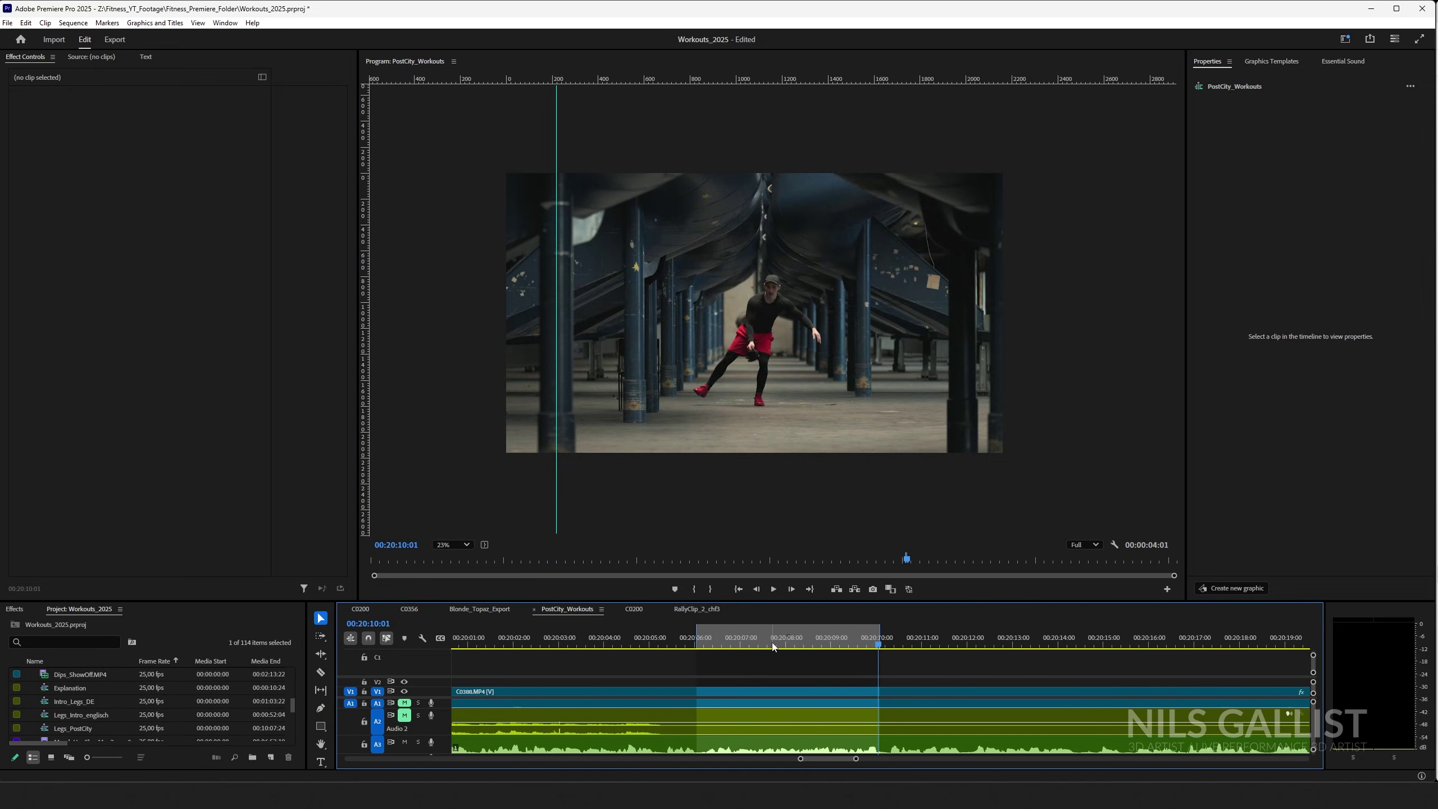
click(714, 648)
drag(714, 650, 711, 650)
- Mute audio track A3, preview the workout range from 00:20:07:07, and enter Export mode
click(405, 742)
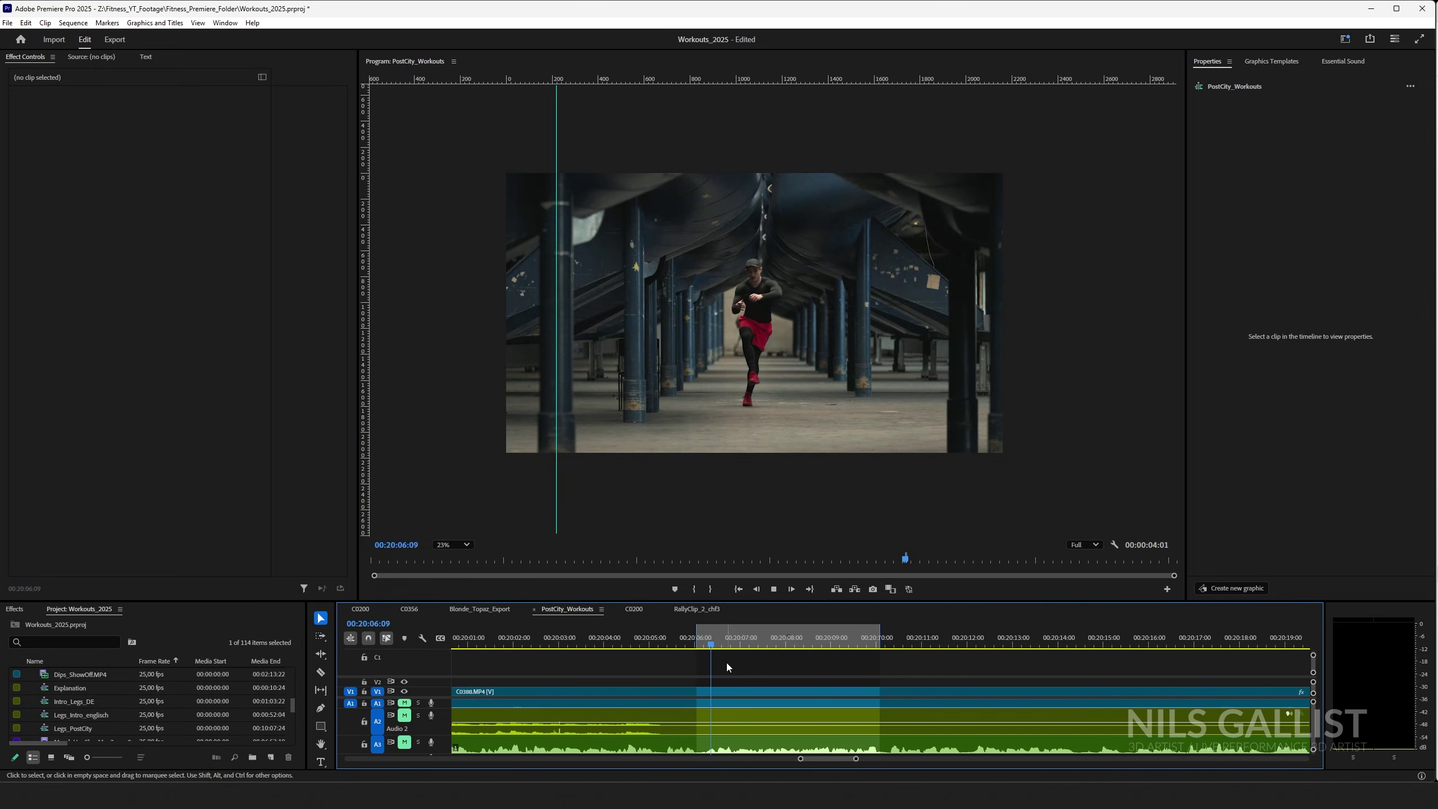
key(space)
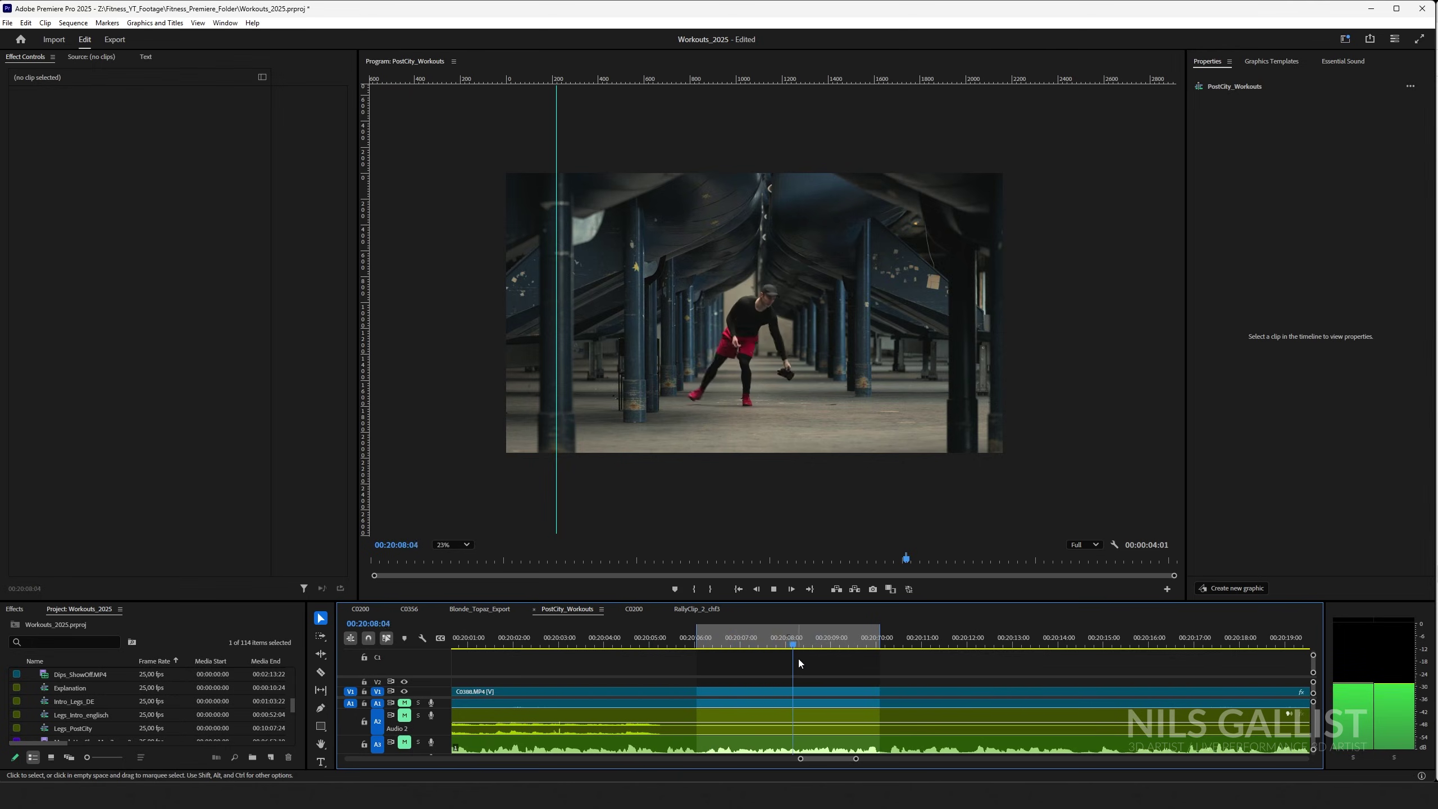
key(space)
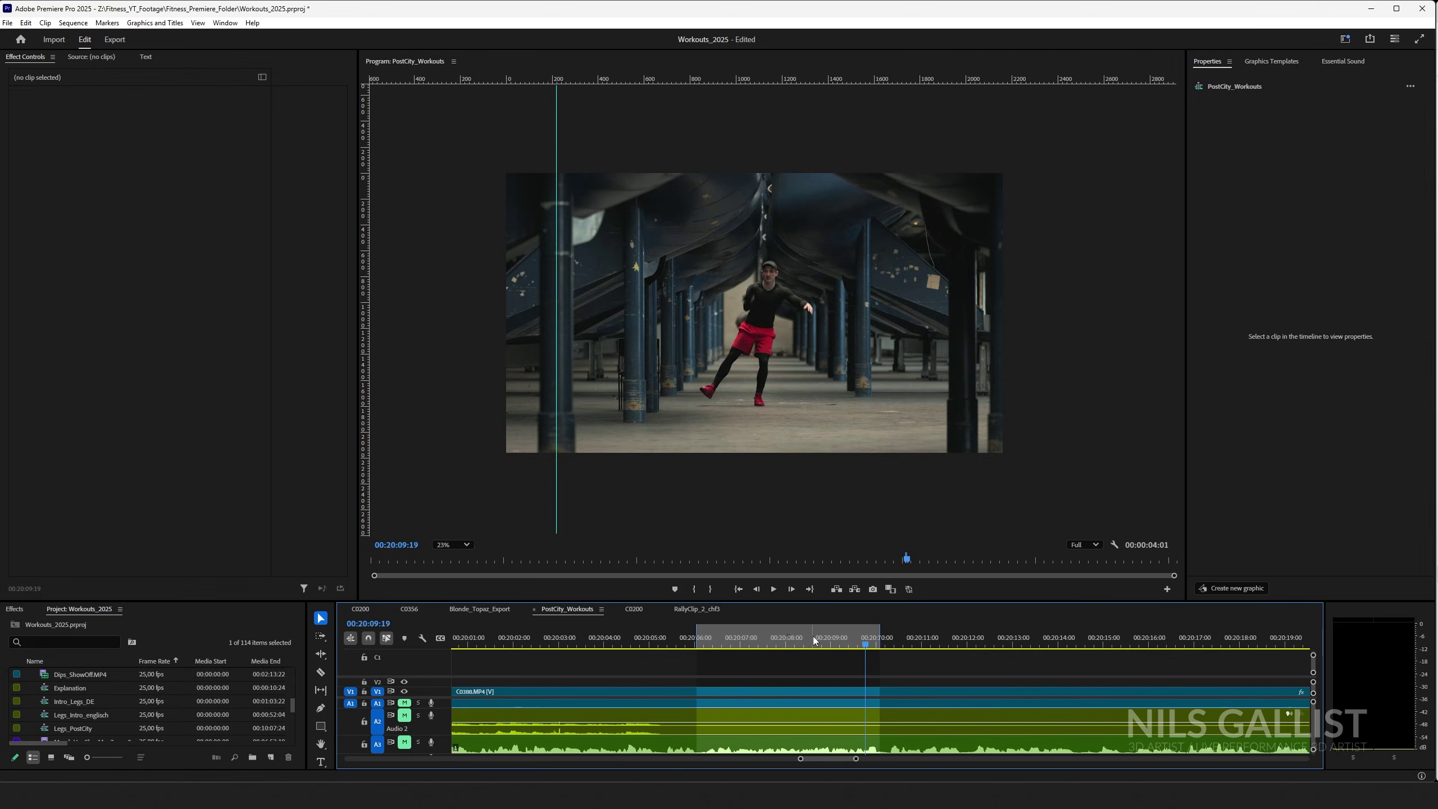
drag(813, 641, 753, 644)
key(ctrl+m)
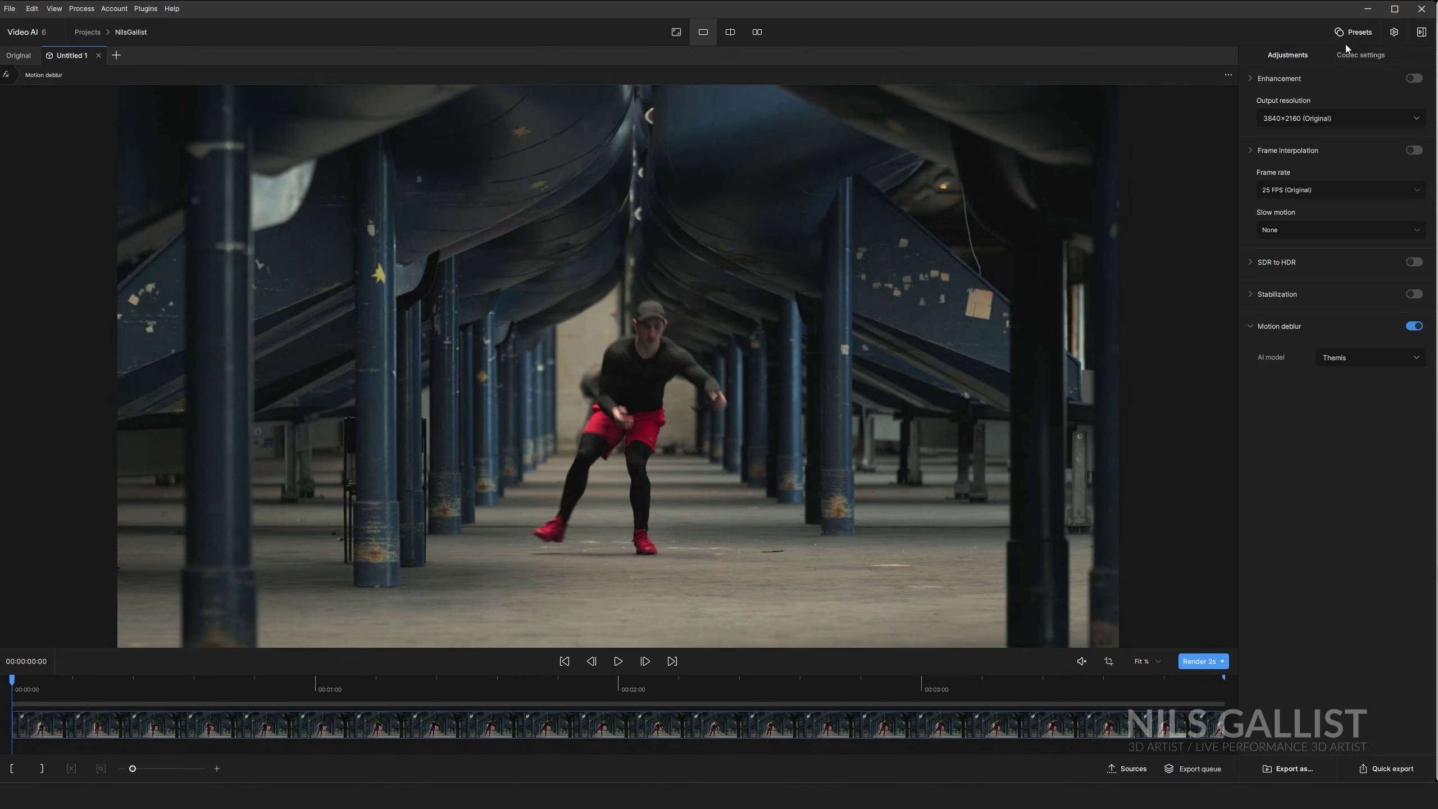
- Apply the Convert to 60 fps preset with motion deblur, quick-export the workout clip, and view the queue
click(1352, 32)
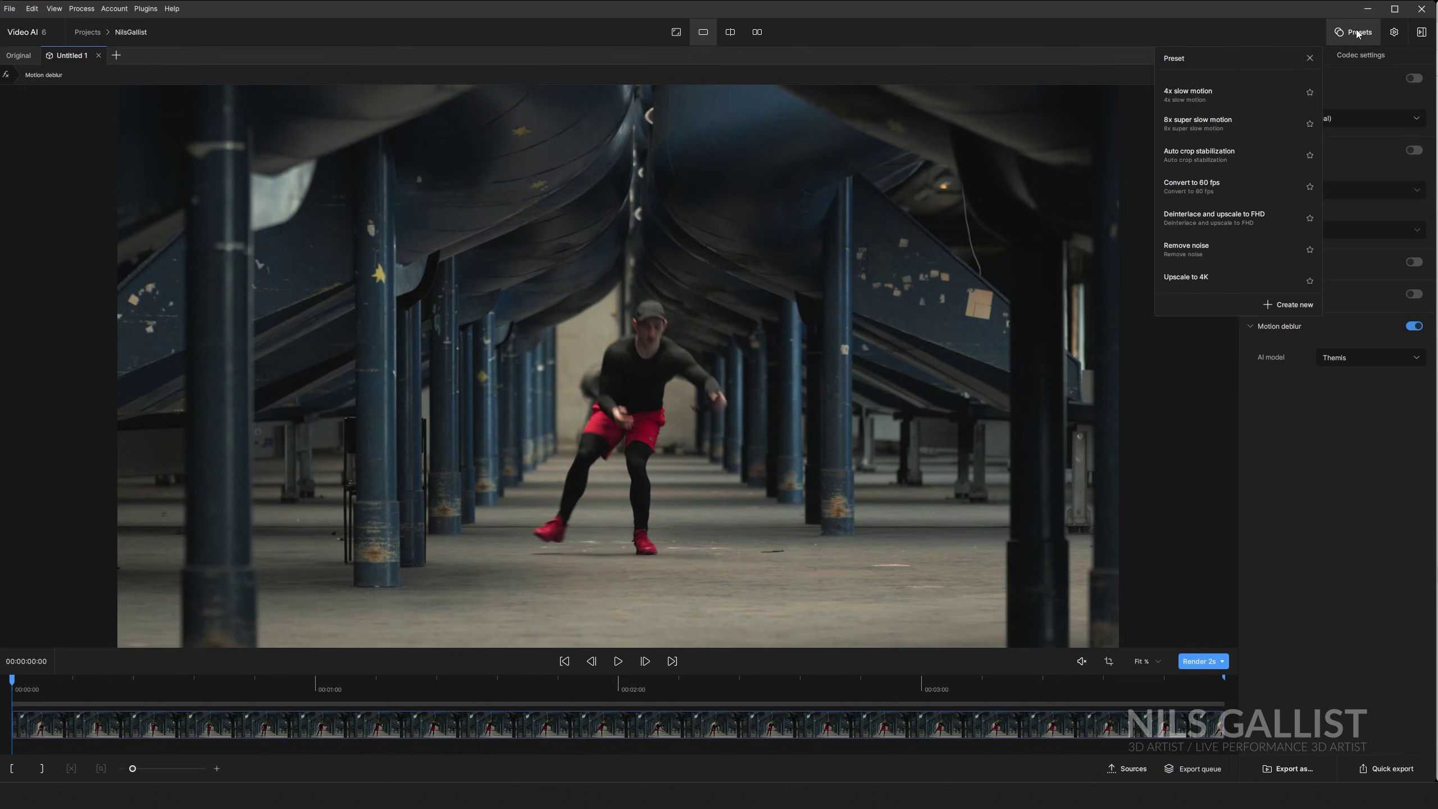
click(1222, 218)
click(1413, 471)
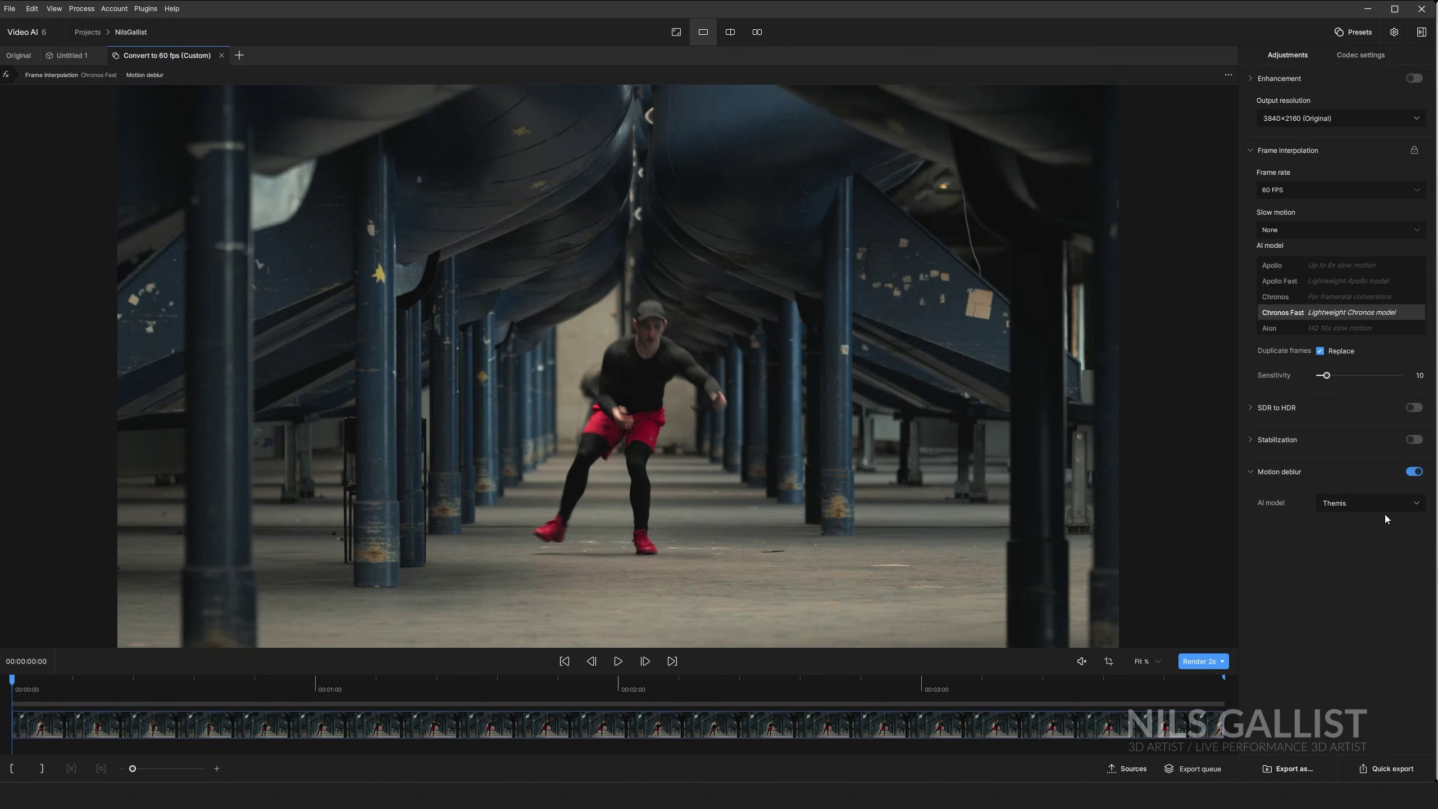
click(1398, 769)
click(1155, 771)
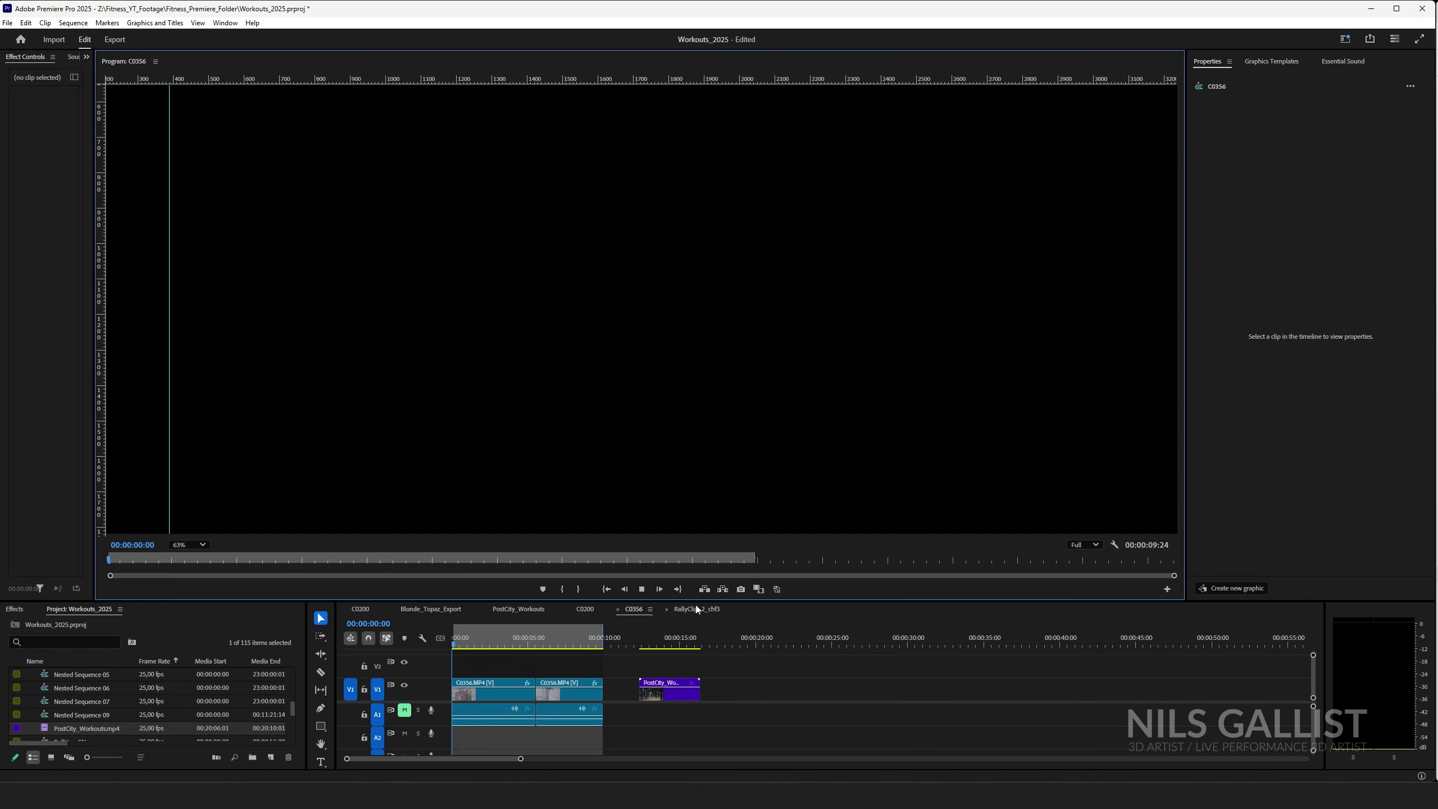
- In RallyClip_2_chf3, place the 60 fps workout clip on V1 after the rally clip and play it
click(696, 609)
drag(1437, 667, 865, 679)
click(898, 645)
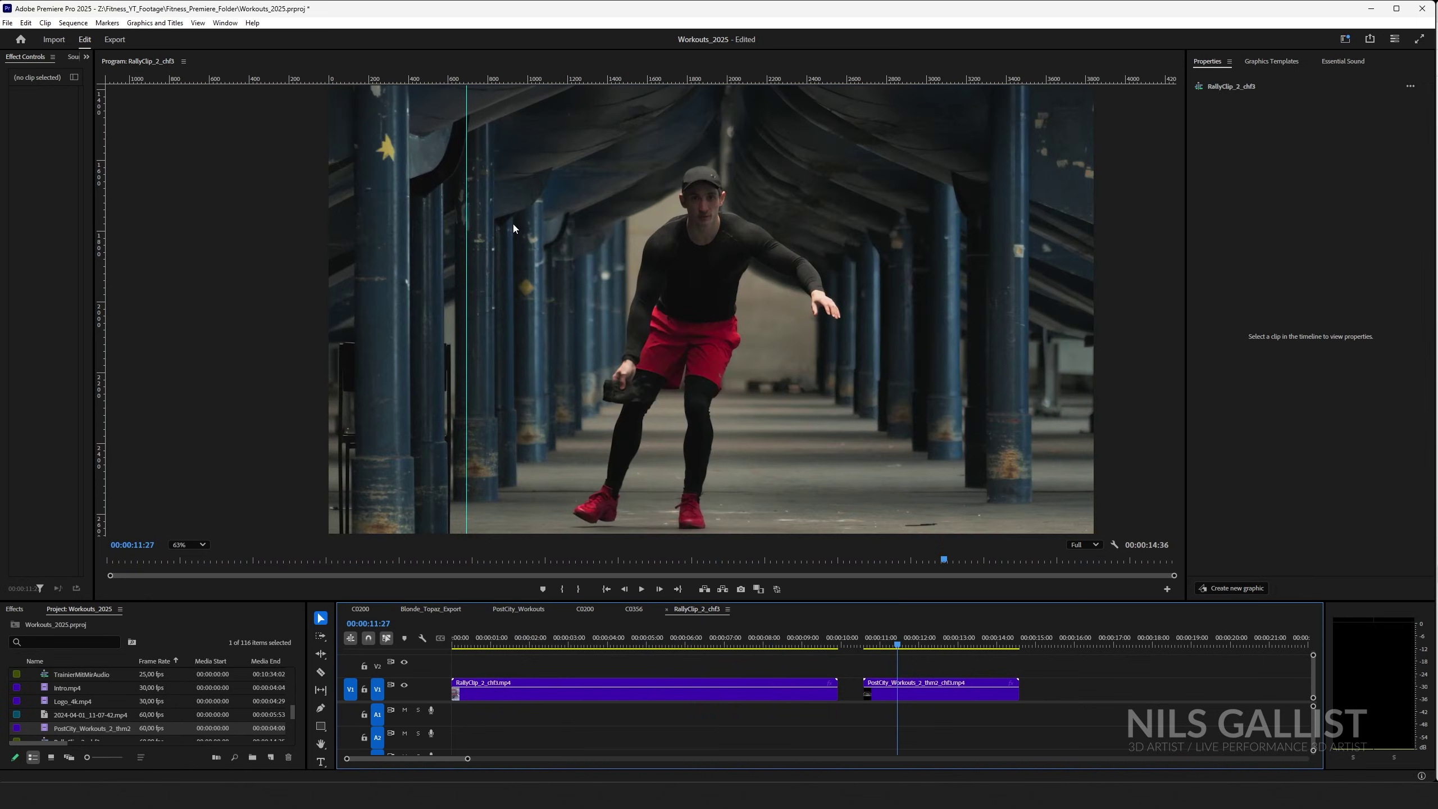
scroll(599, 297, down, 2)
key(space)
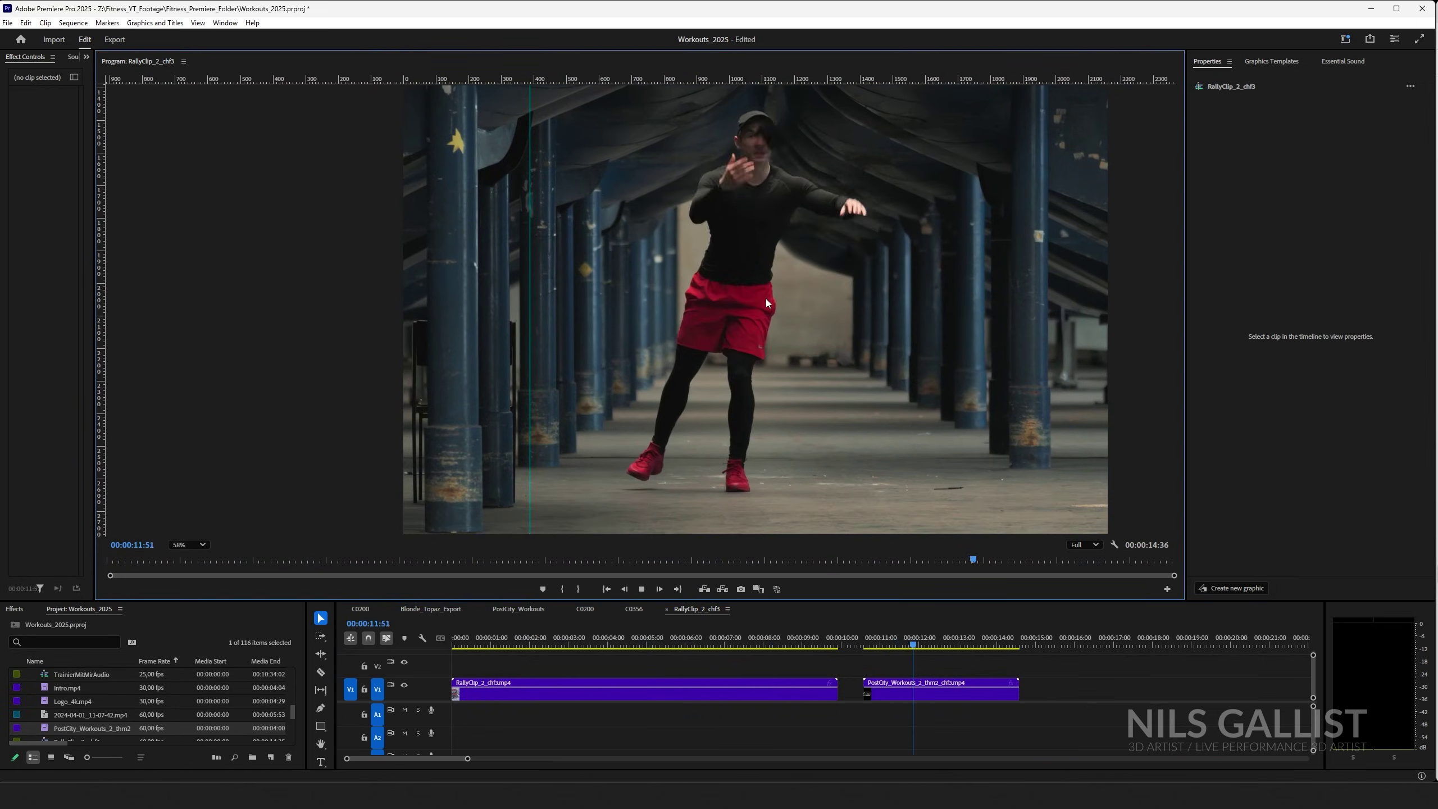
scroll(869, 329, up, 1)
key(space)
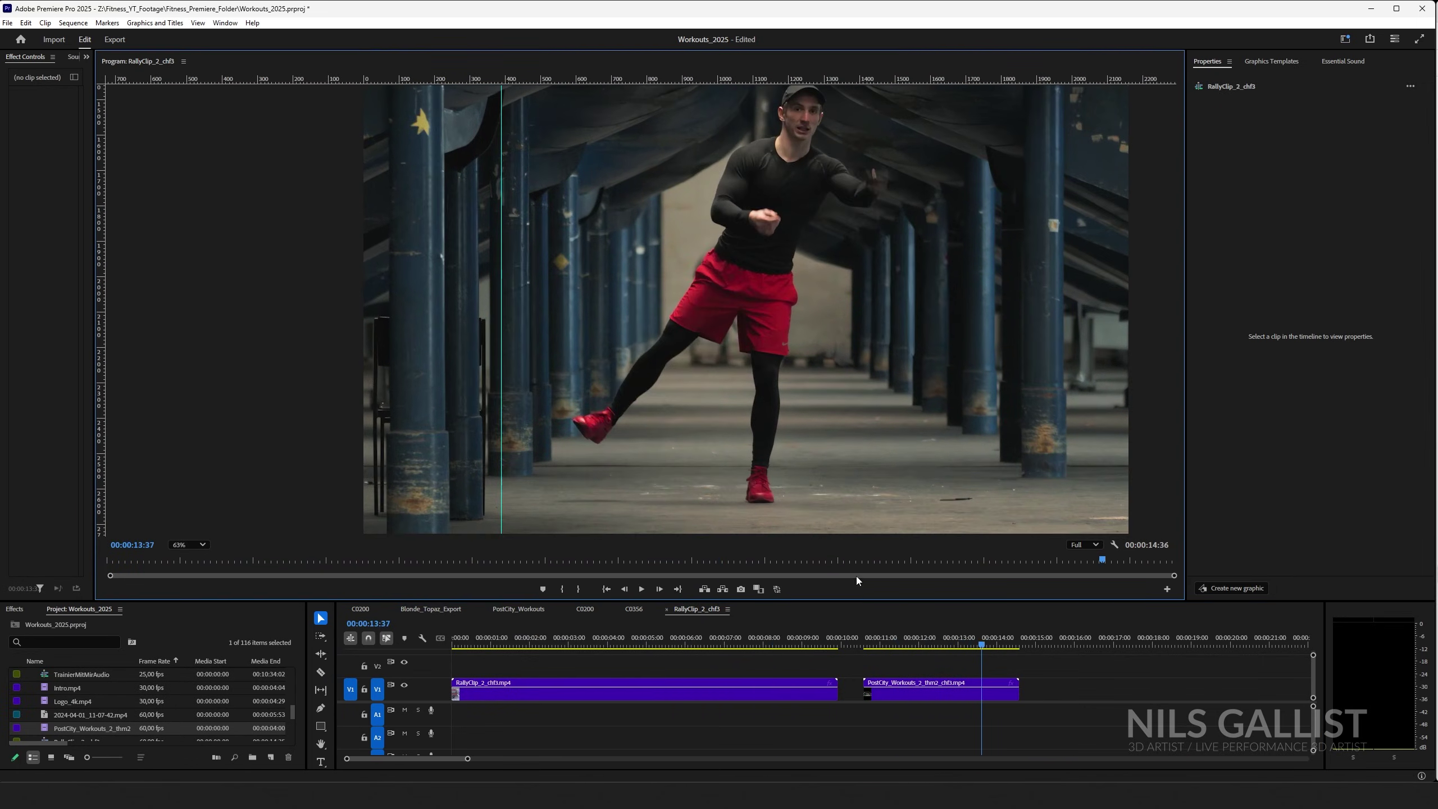
- Replay the workout clip from about 00:00:10:55 and from its start
click(866, 638)
key(space)
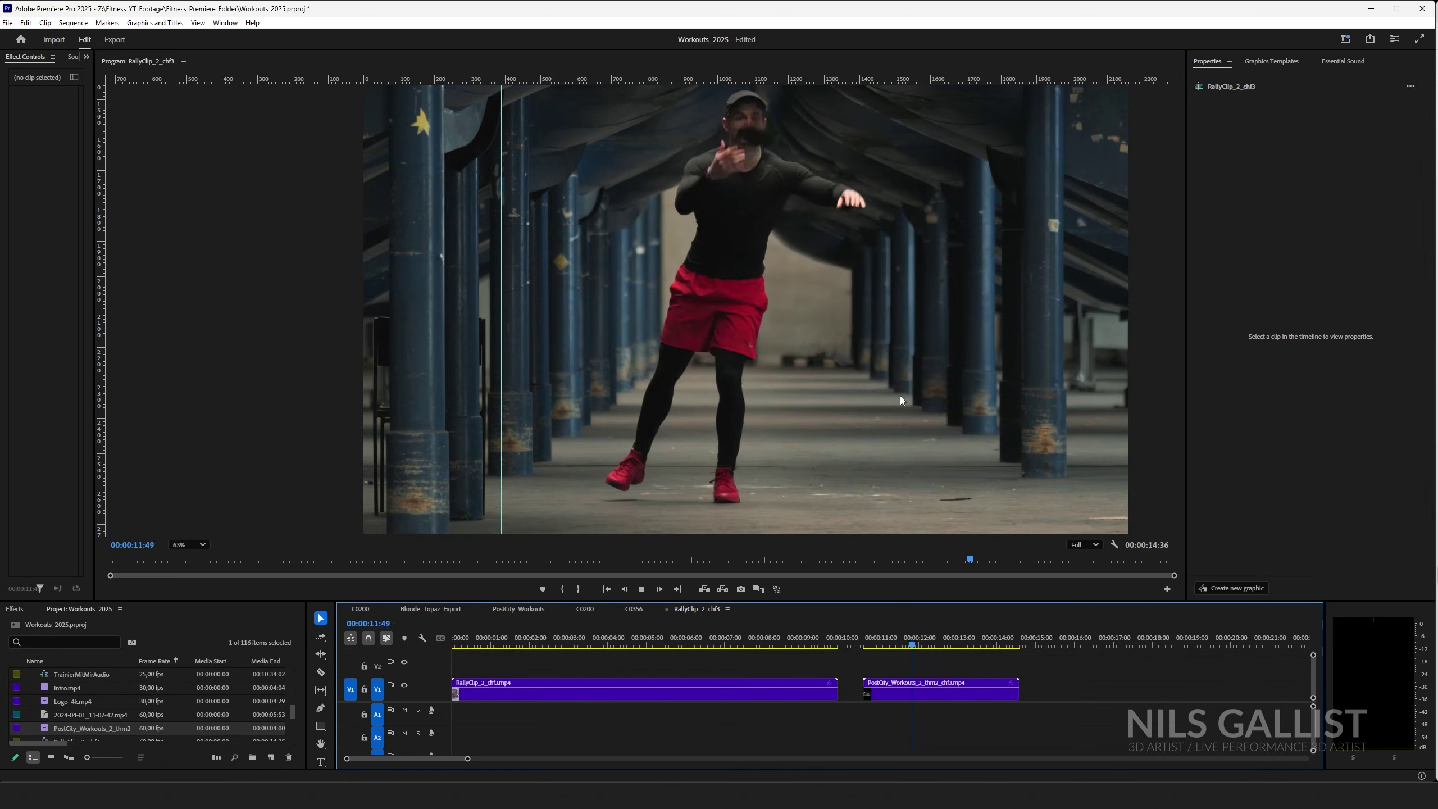
scroll(909, 384, up, 5)
key(space)
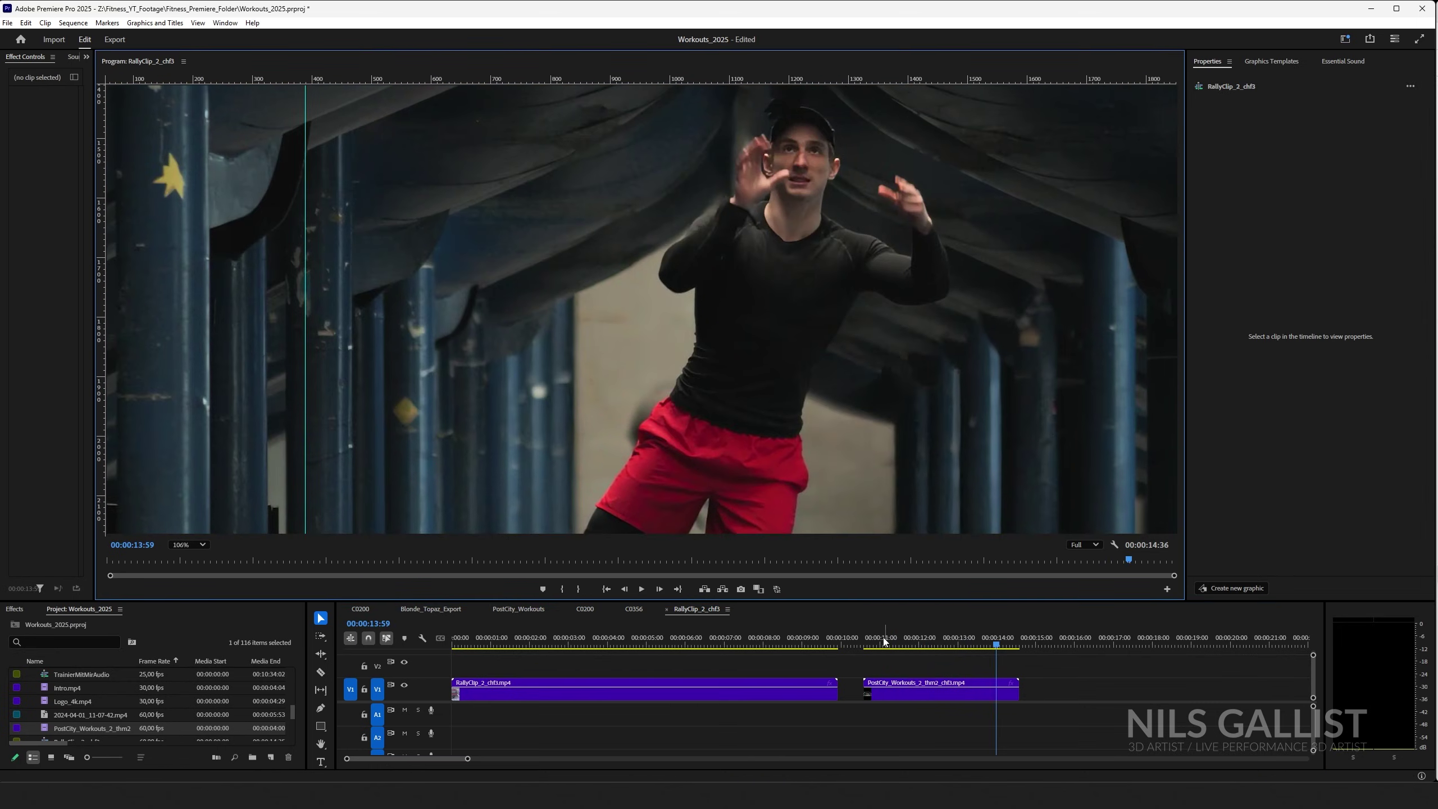
click(881, 639)
key(space)
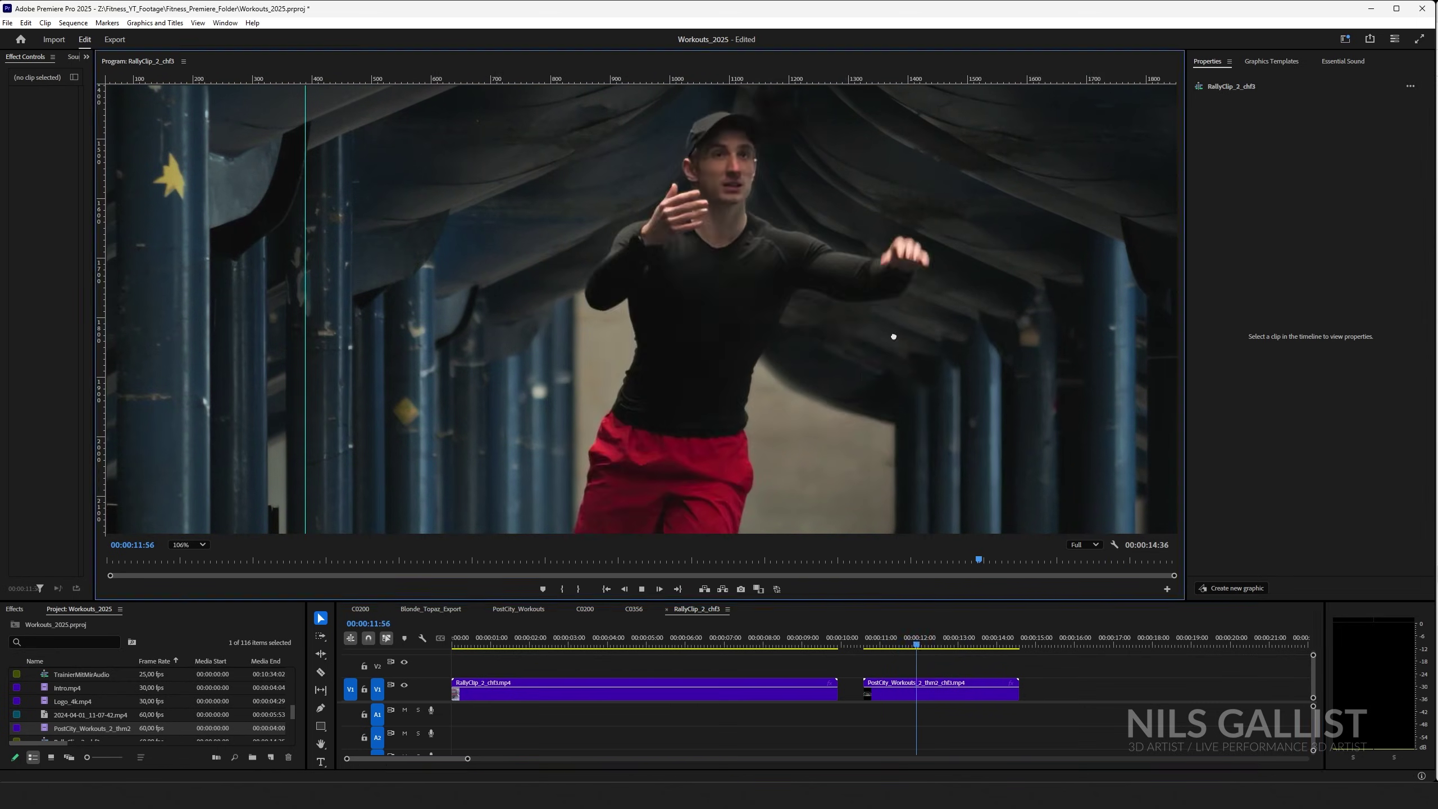
scroll(903, 259, up, 3)
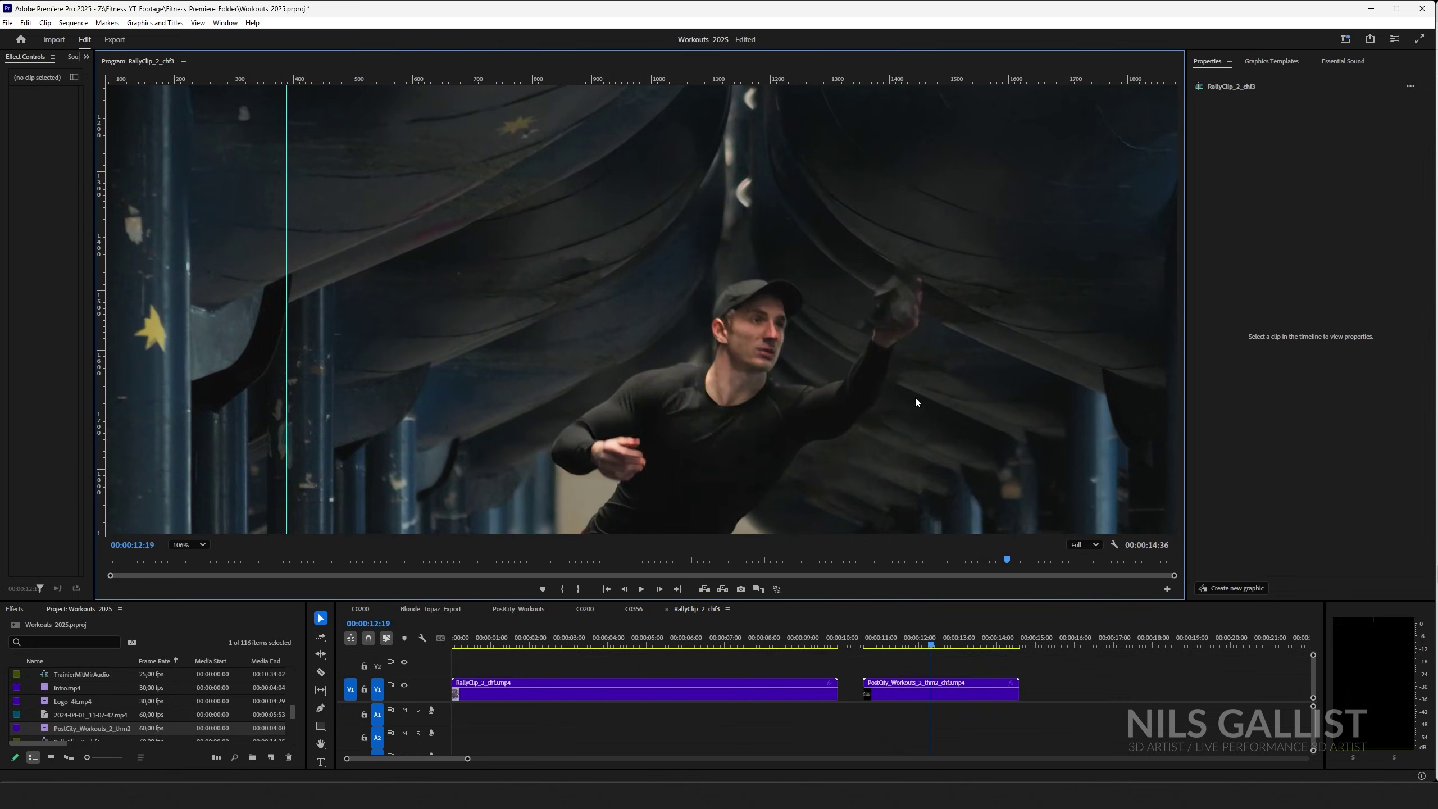
scroll(941, 478, down, 4)
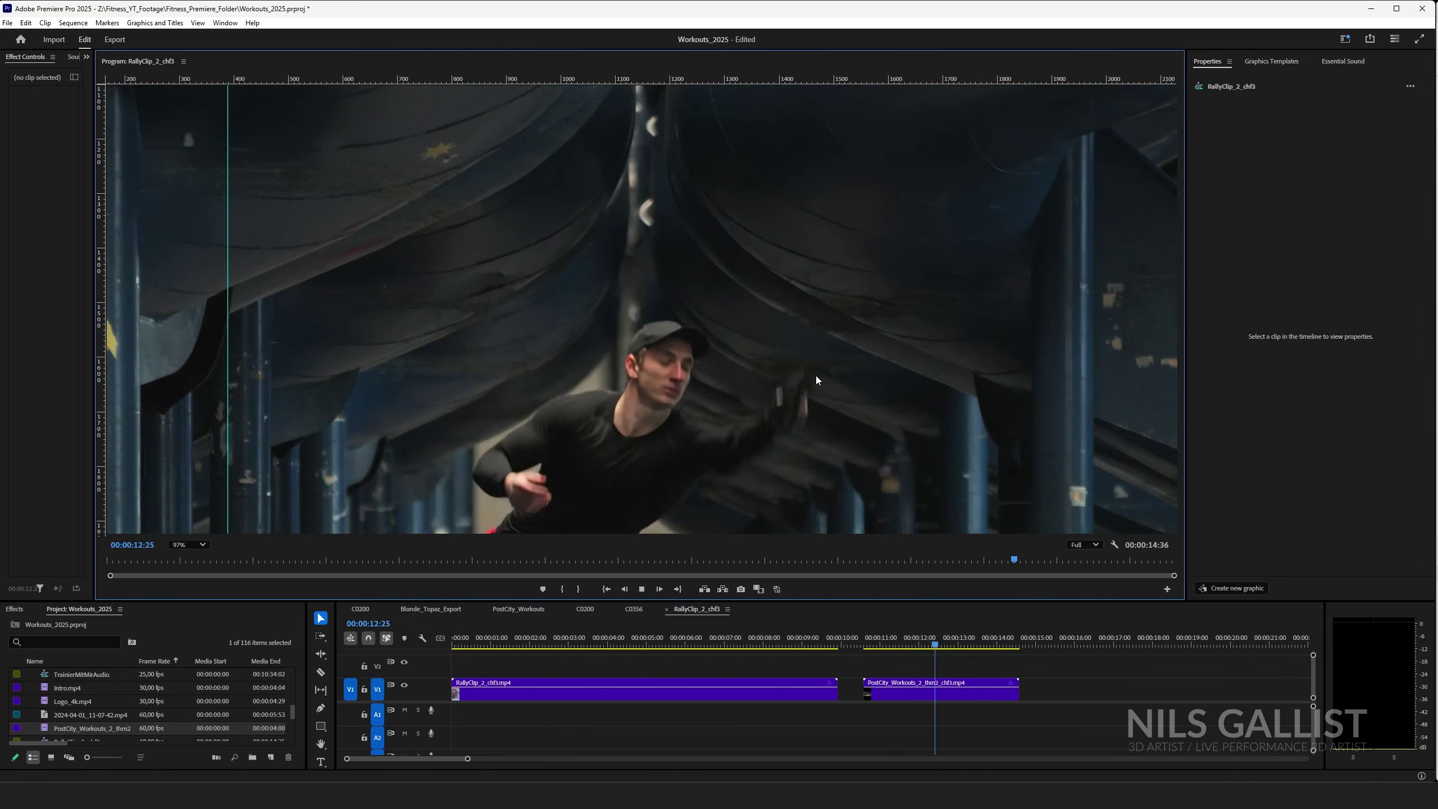
scroll(830, 442, down, 2)
- Replay the workout clip again from around 11:01 and 10:46
click(881, 652)
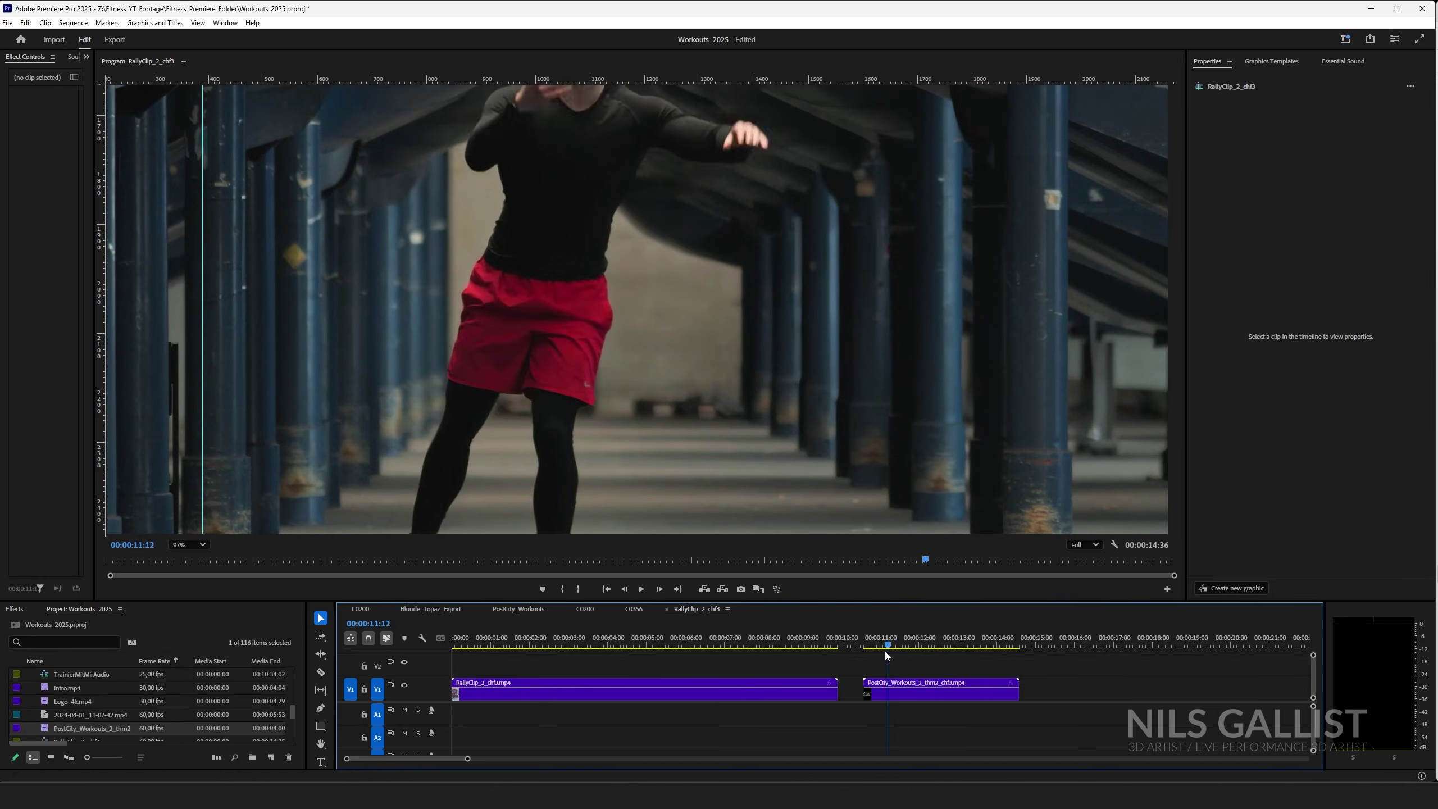
scroll(723, 400, down, 3)
key(space)
scroll(732, 330, up, 3)
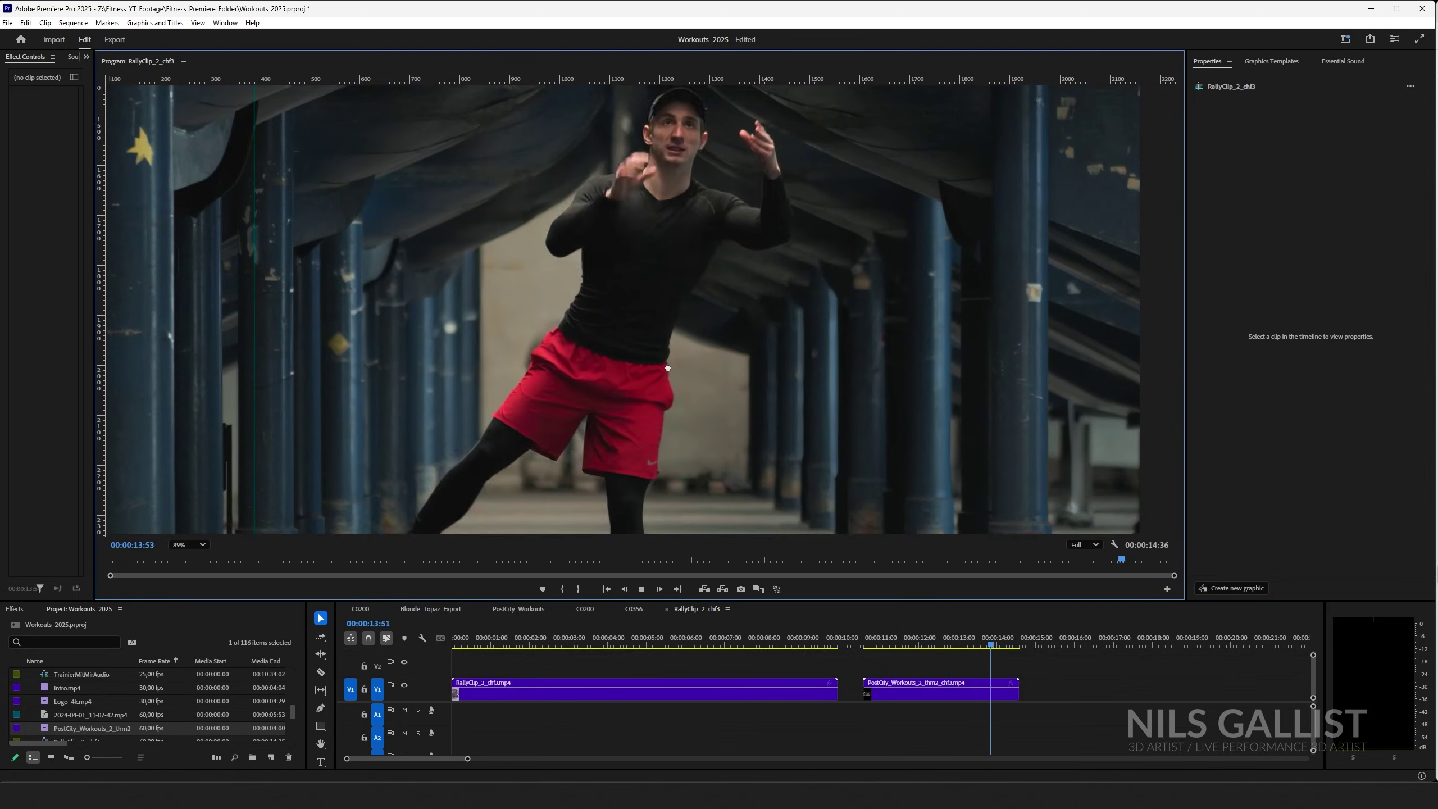
scroll(651, 290, down, 1)
click(881, 646)
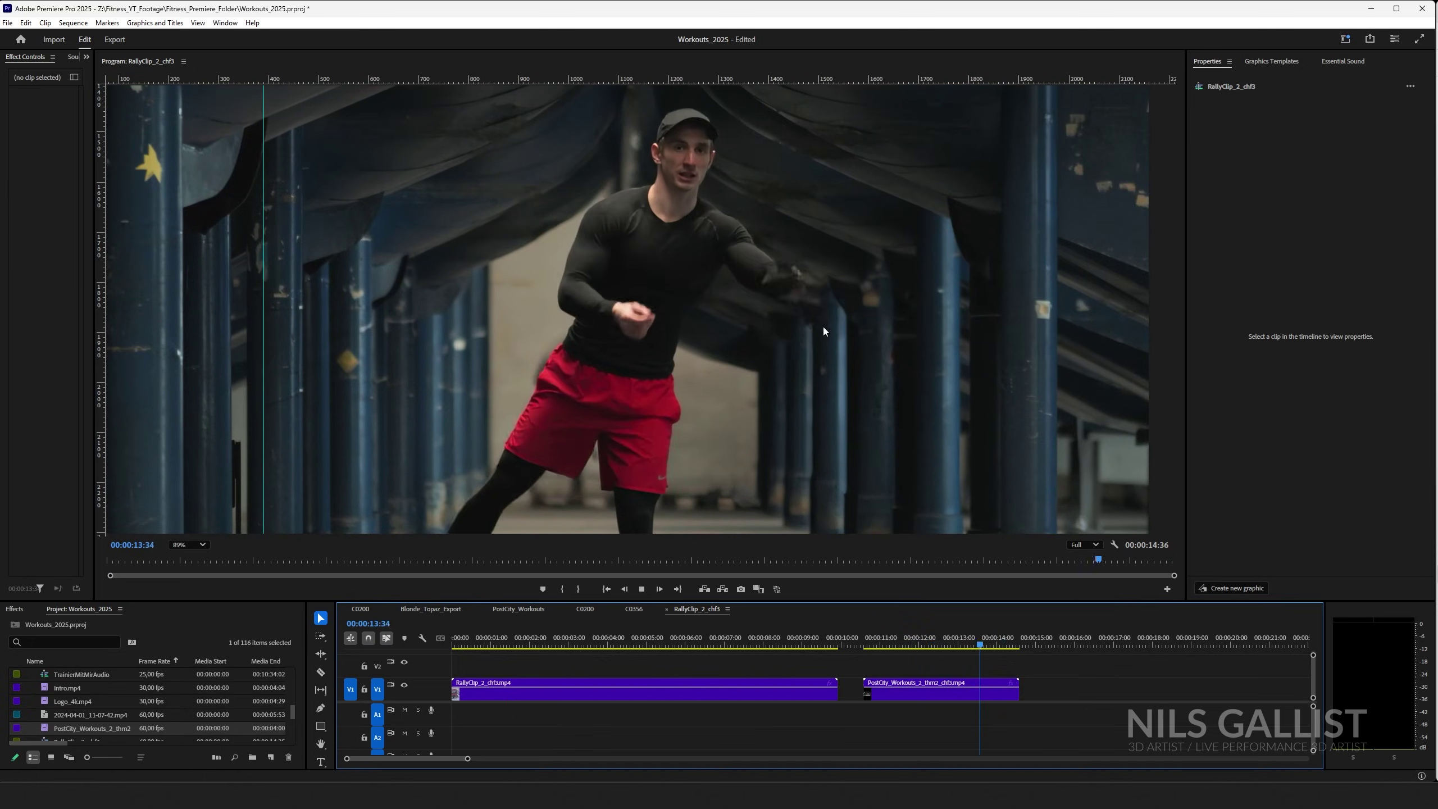
scroll(788, 362, down, 3)
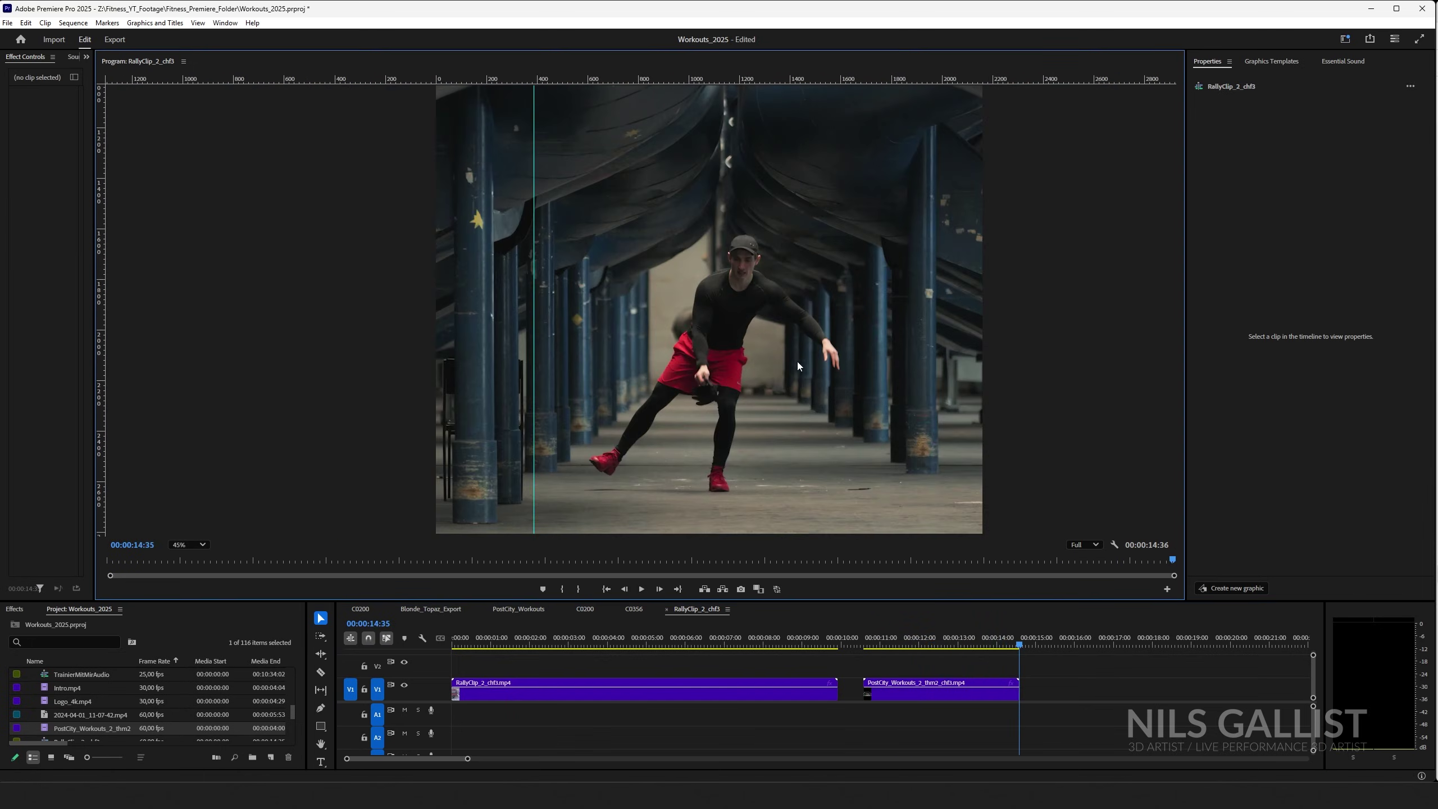
scroll(788, 362, up, 6)
click(871, 641)
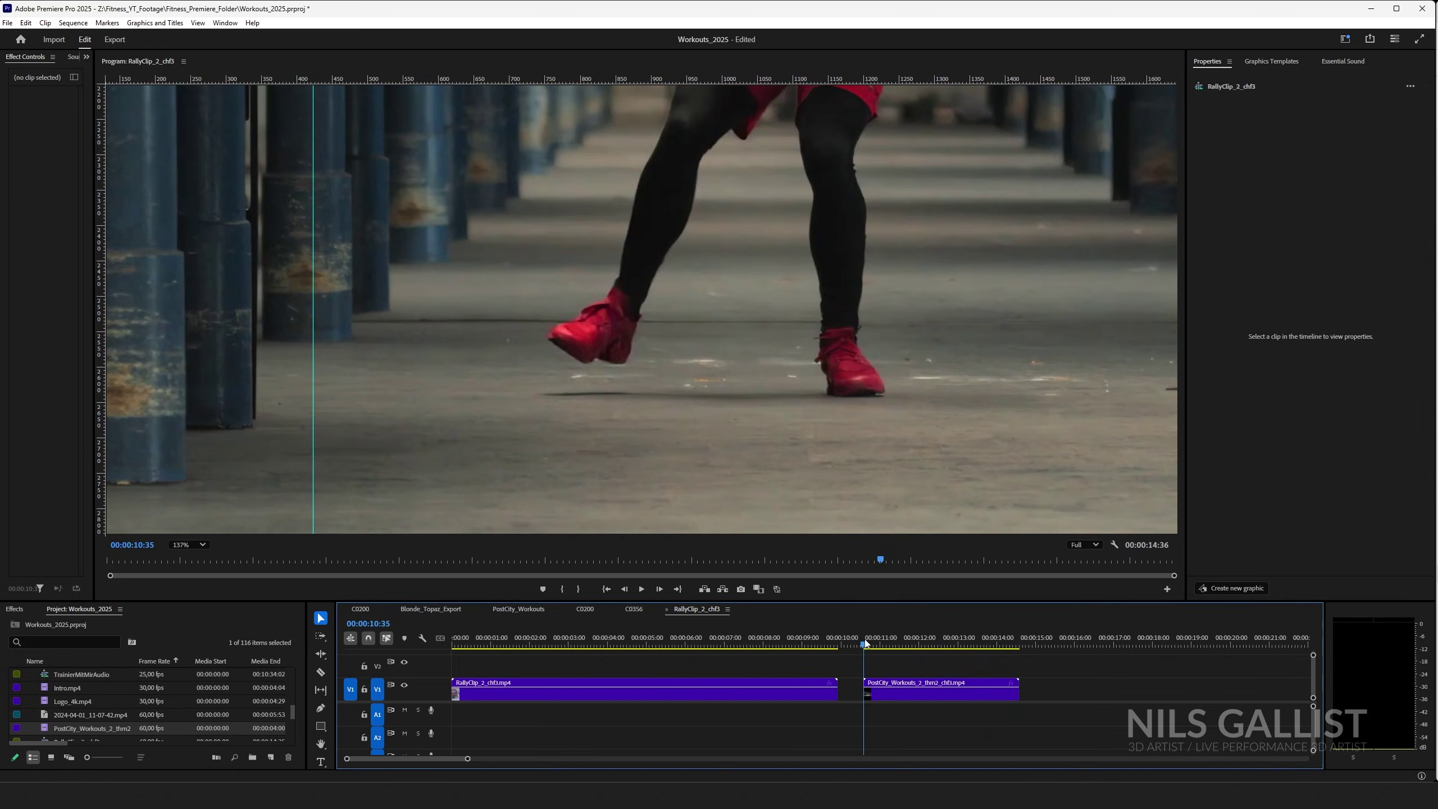
key(space)
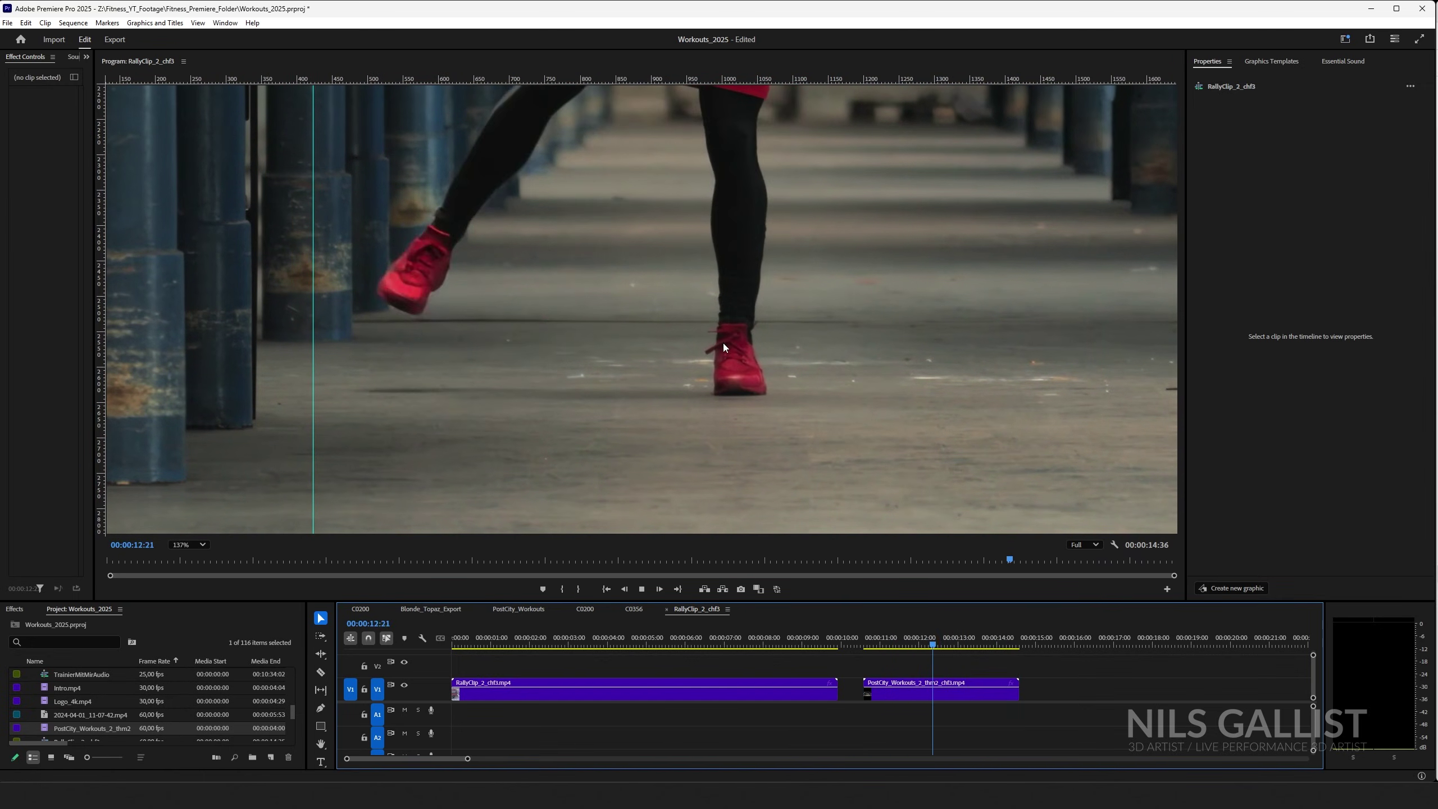
key(space)
- Play the C0356 sequence and scrub back to 14:20 to review its motion
click(632, 609)
key(space)
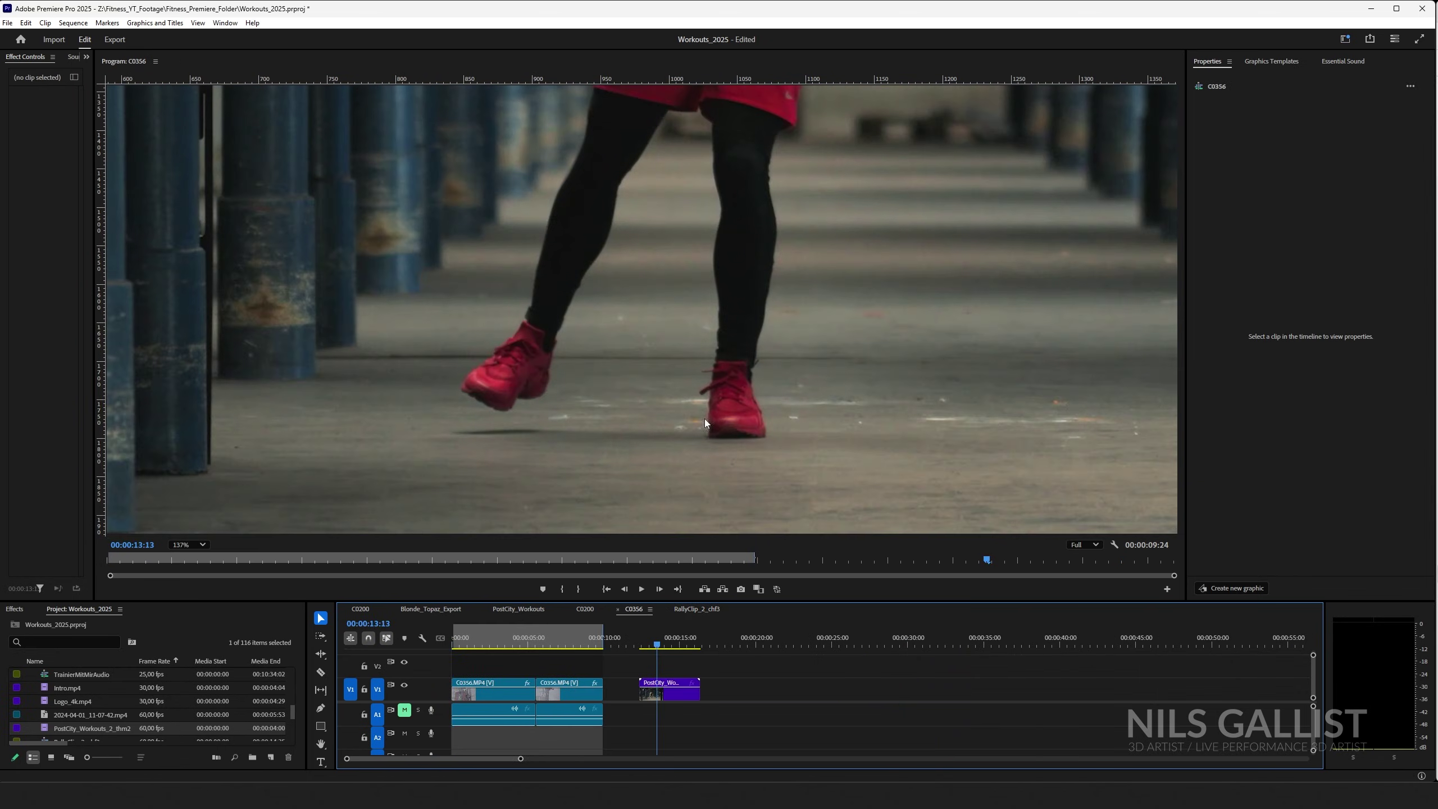
click(719, 428)
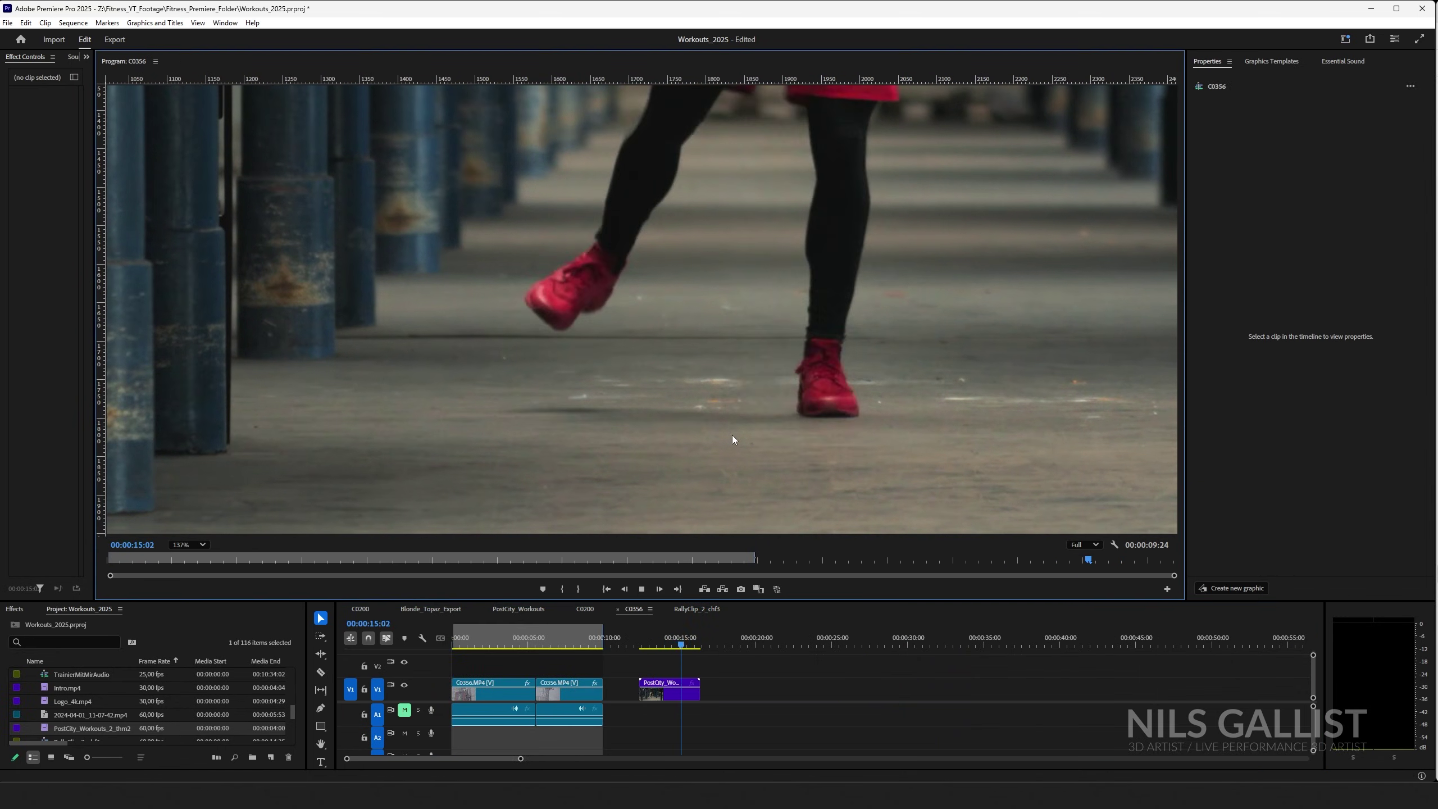
key(space)
drag(689, 644, 679, 651)
- Scrub the RallyClip_2_chf3 sequence past twelve seconds to compare motion
click(697, 609)
mouse_move(928, 645)
mouse_down()
mouse_move(892, 654)
mouse_move(944, 659)
mouse_up()
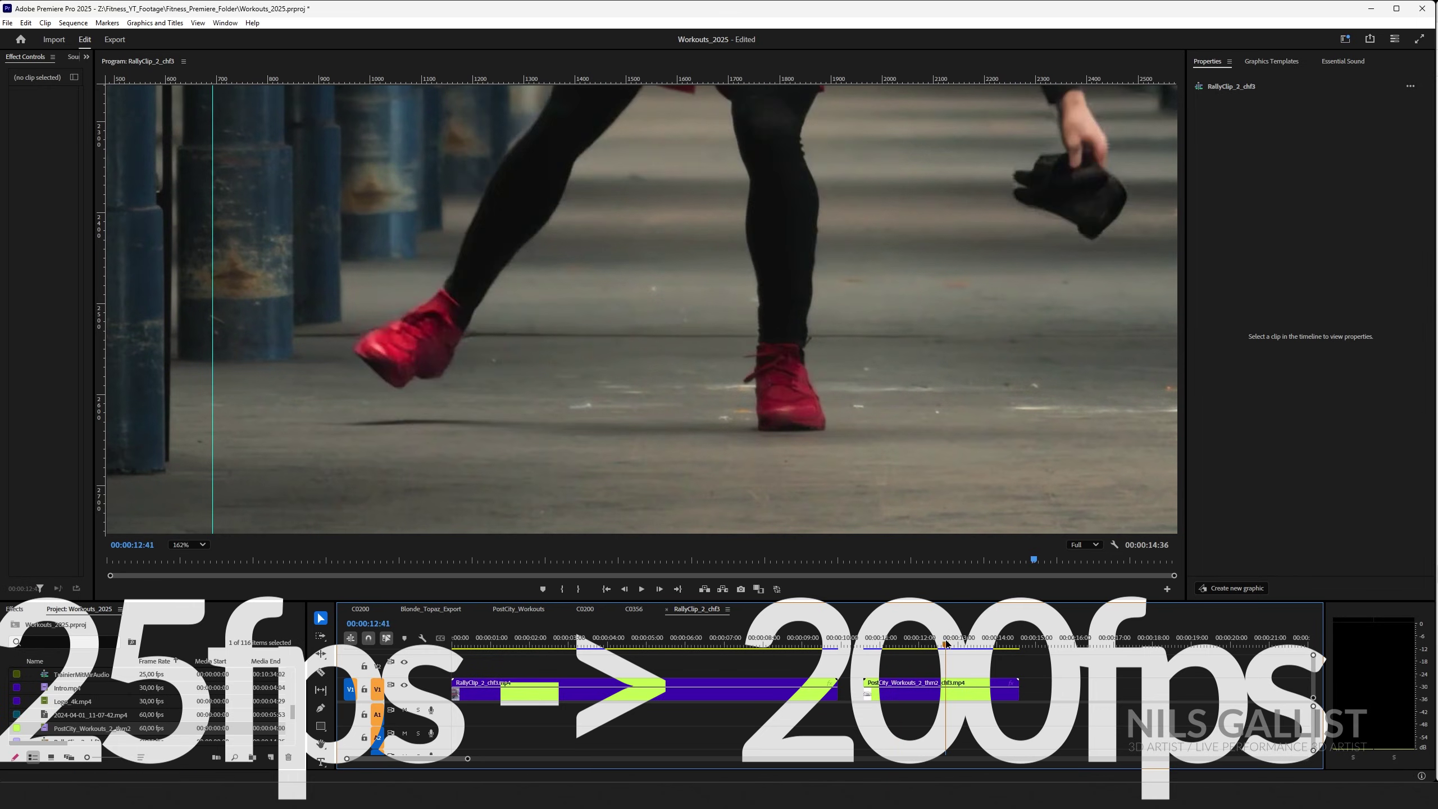
scroll(822, 358, up, 5)
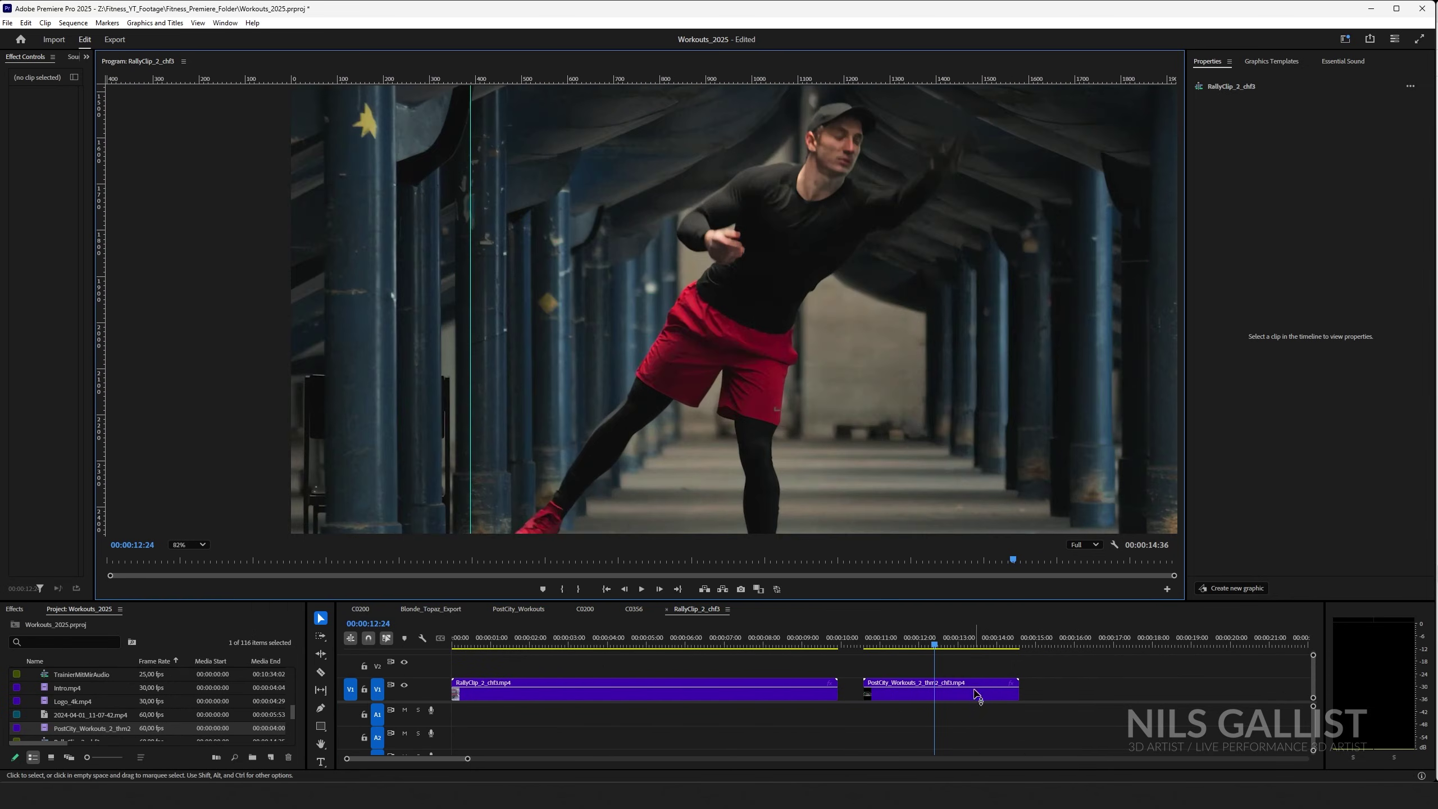
drag(951, 638, 956, 639)
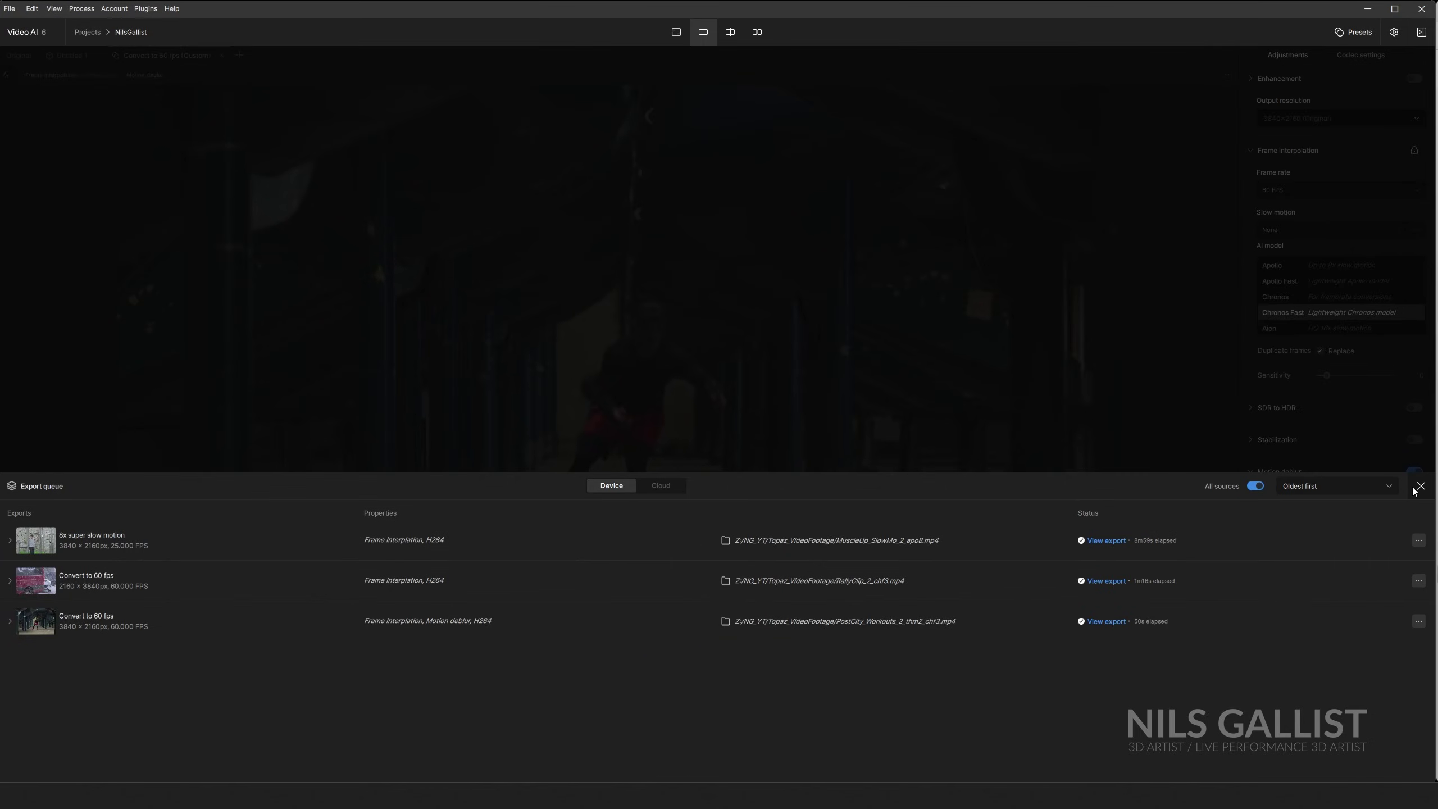
- Swap the 60 fps setup for the 8x super slow motion preset with motion deblur and quick-export it
click(1415, 488)
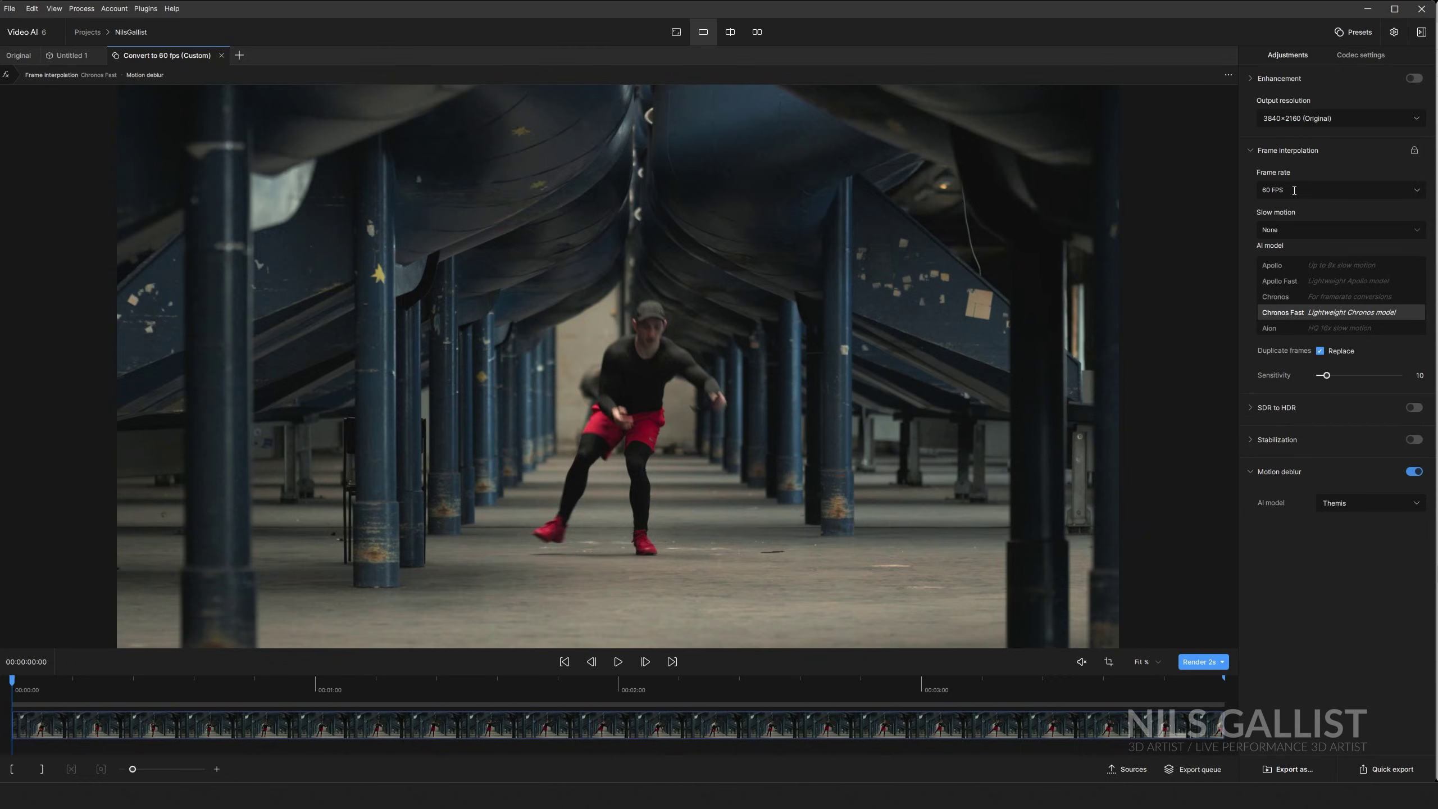
click(221, 56)
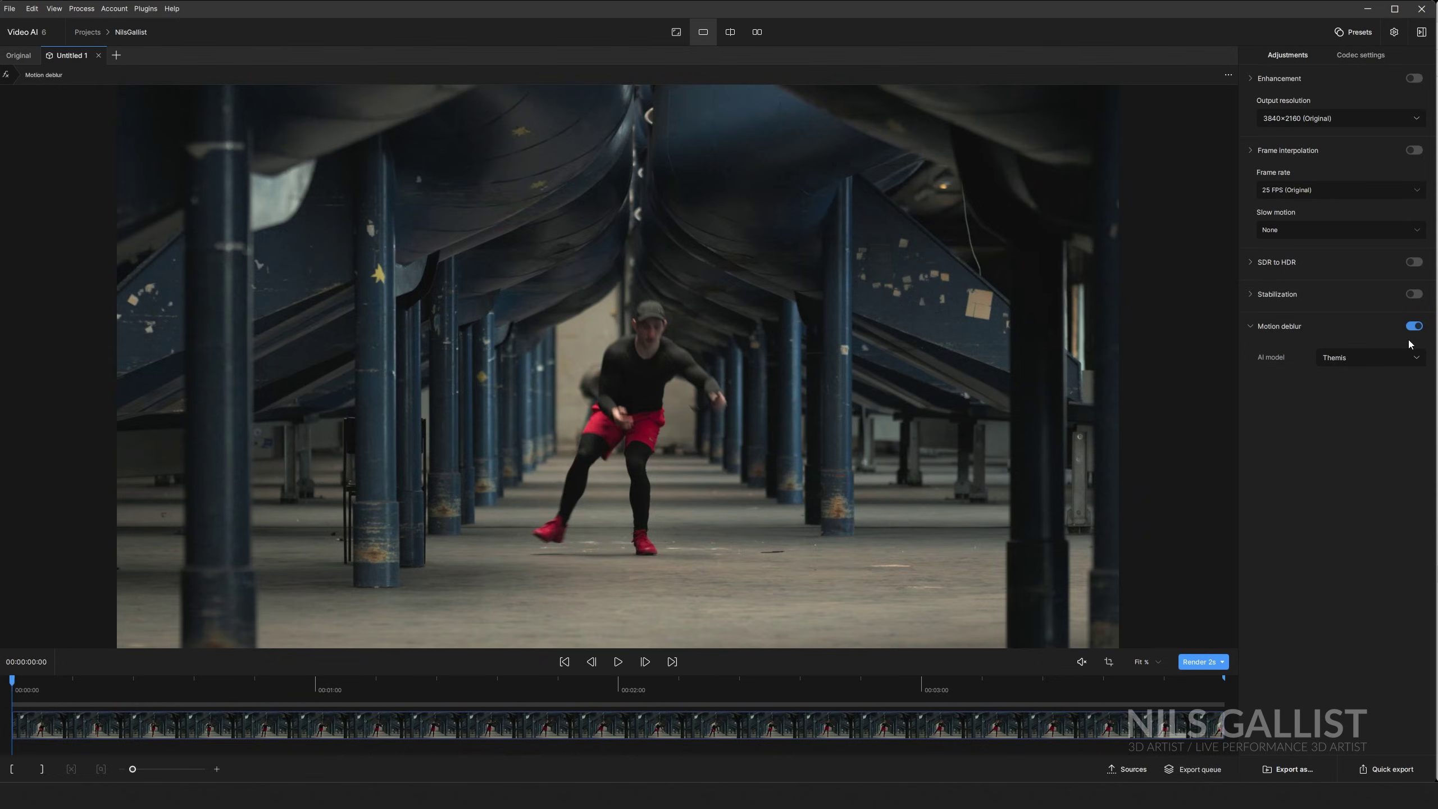
click(1363, 32)
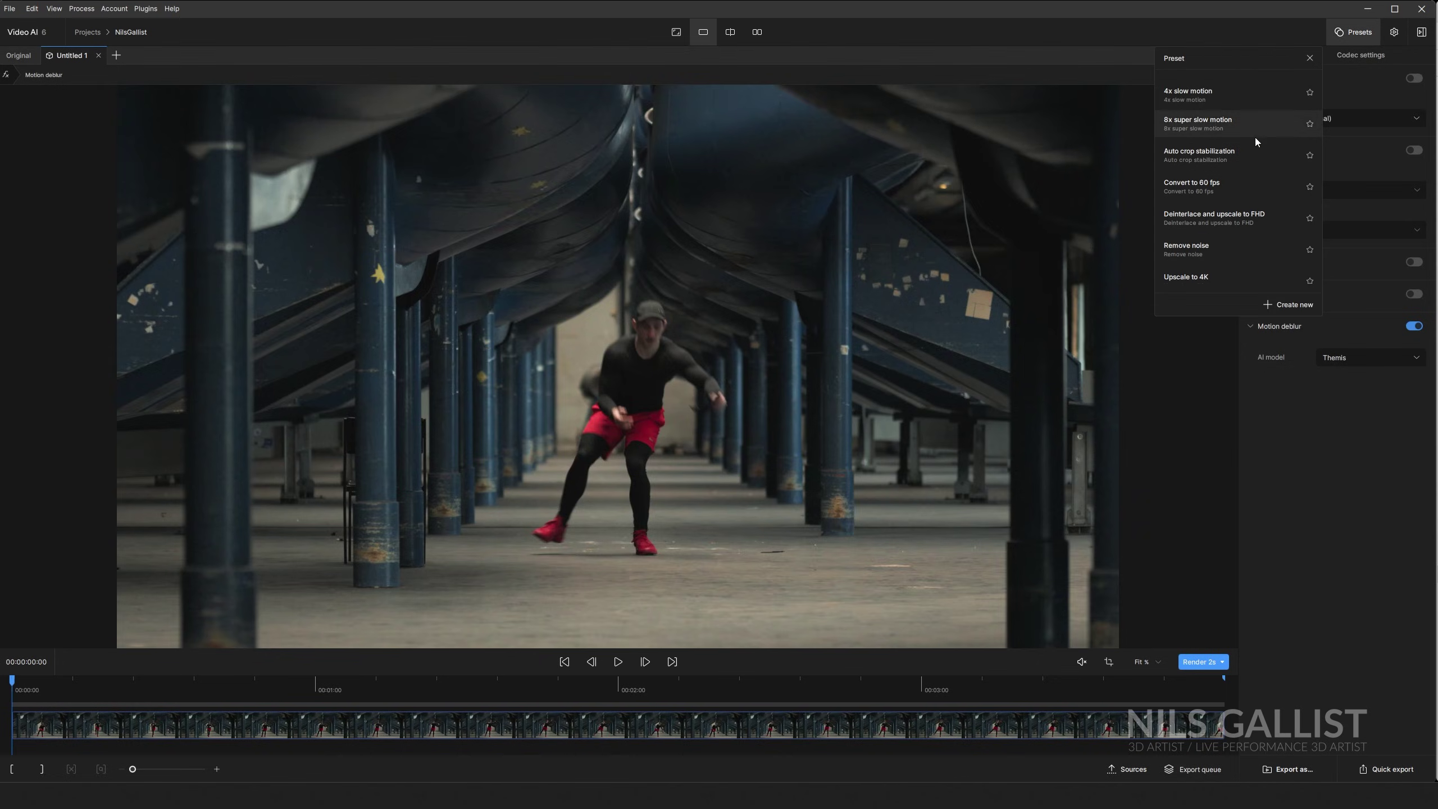
click(1222, 122)
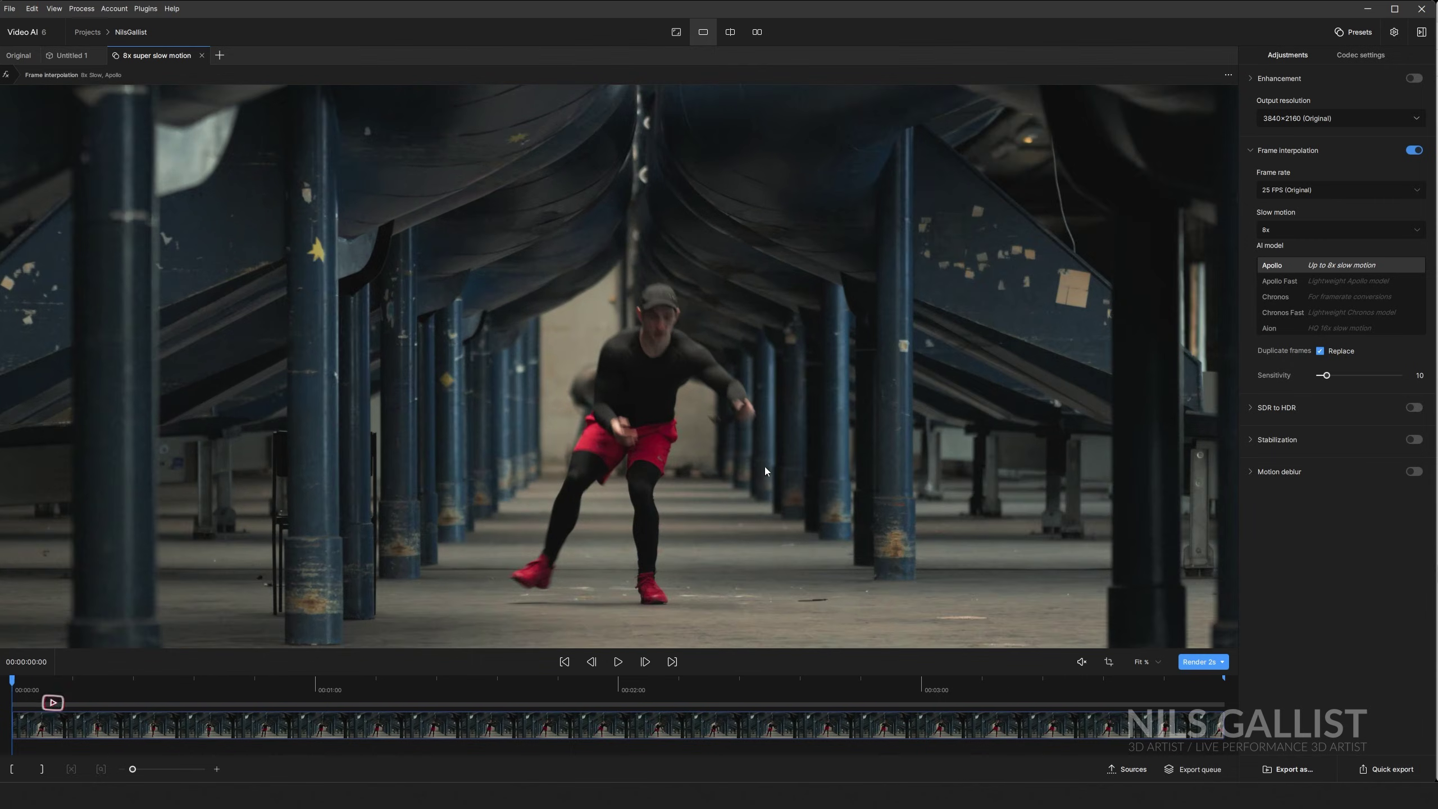
click(1413, 471)
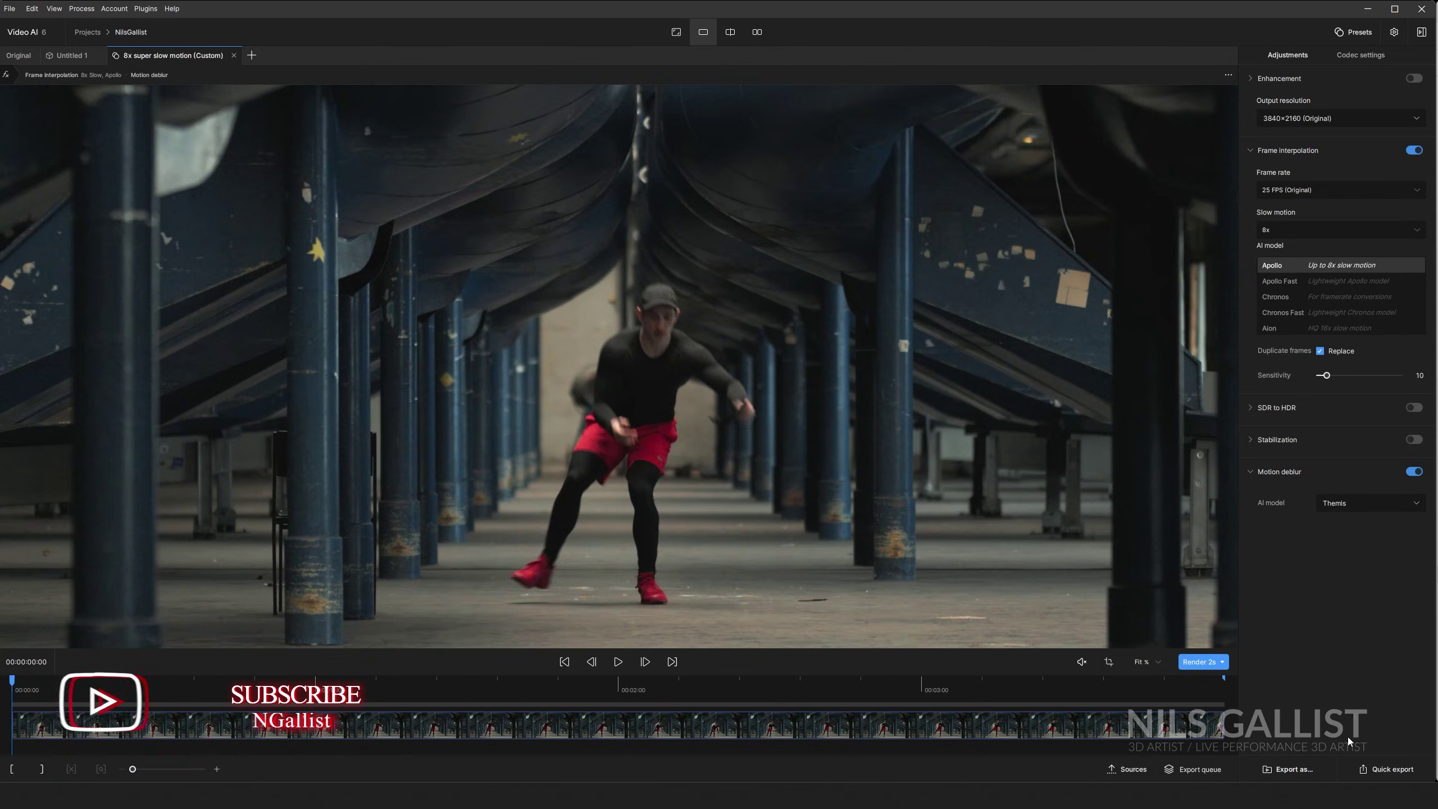
click(1403, 776)
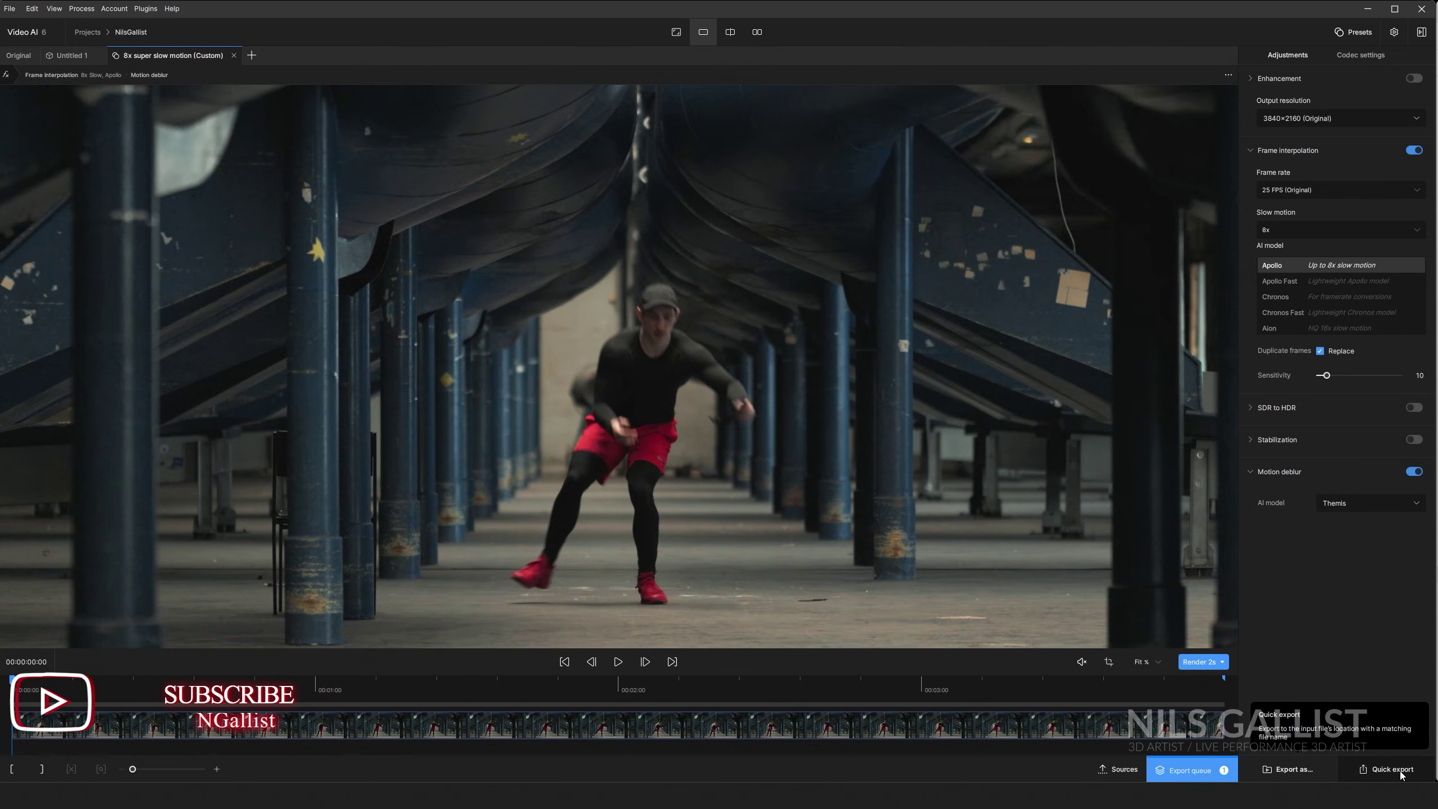
click(1184, 770)
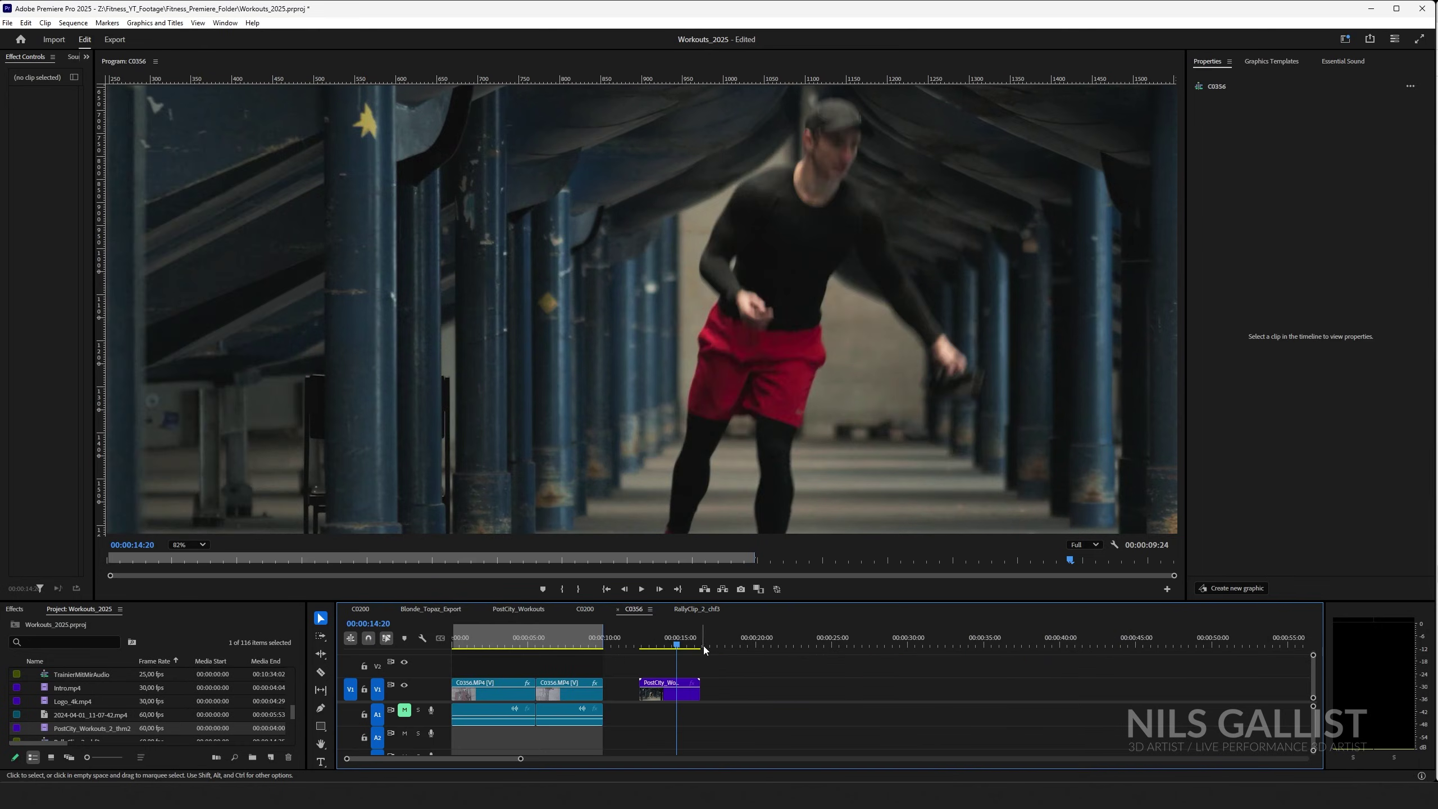
- Play the C0356 timeline from 17:05 and 12:22, then select the PostCity_Workouts_2_thm2_apo8 clip
click(713, 643)
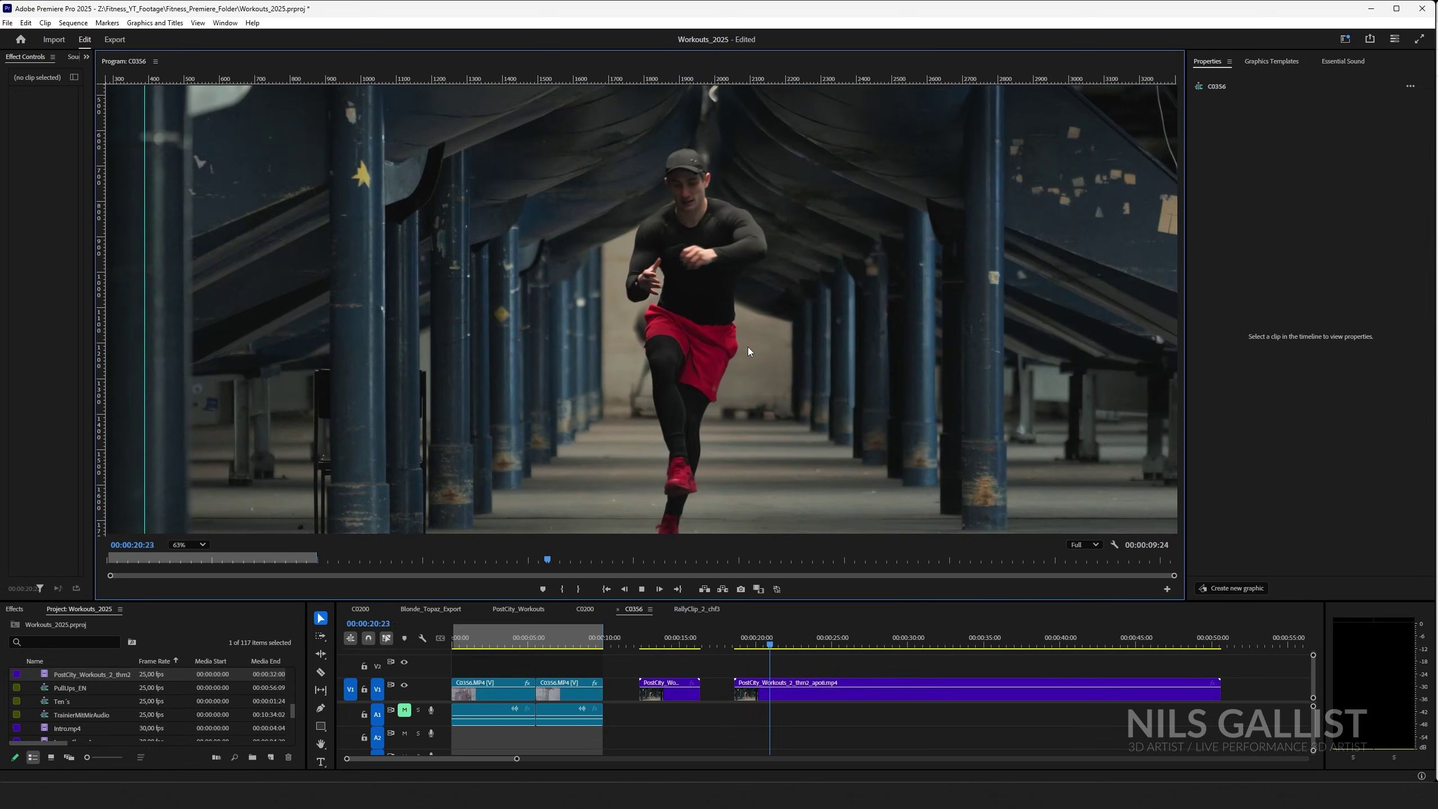
scroll(730, 407, up, 3)
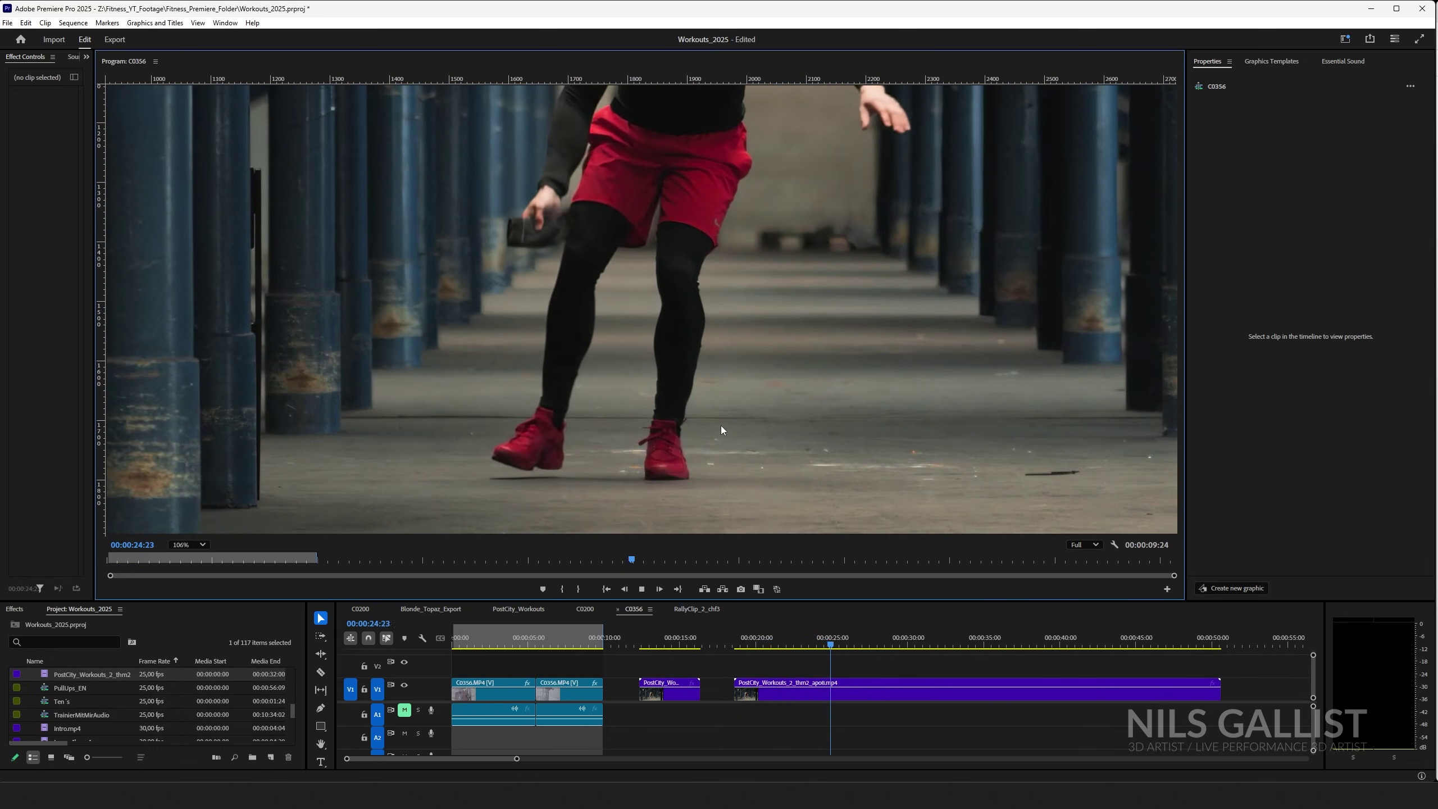
scroll(721, 427, down, 4)
scroll(718, 290, down, 1)
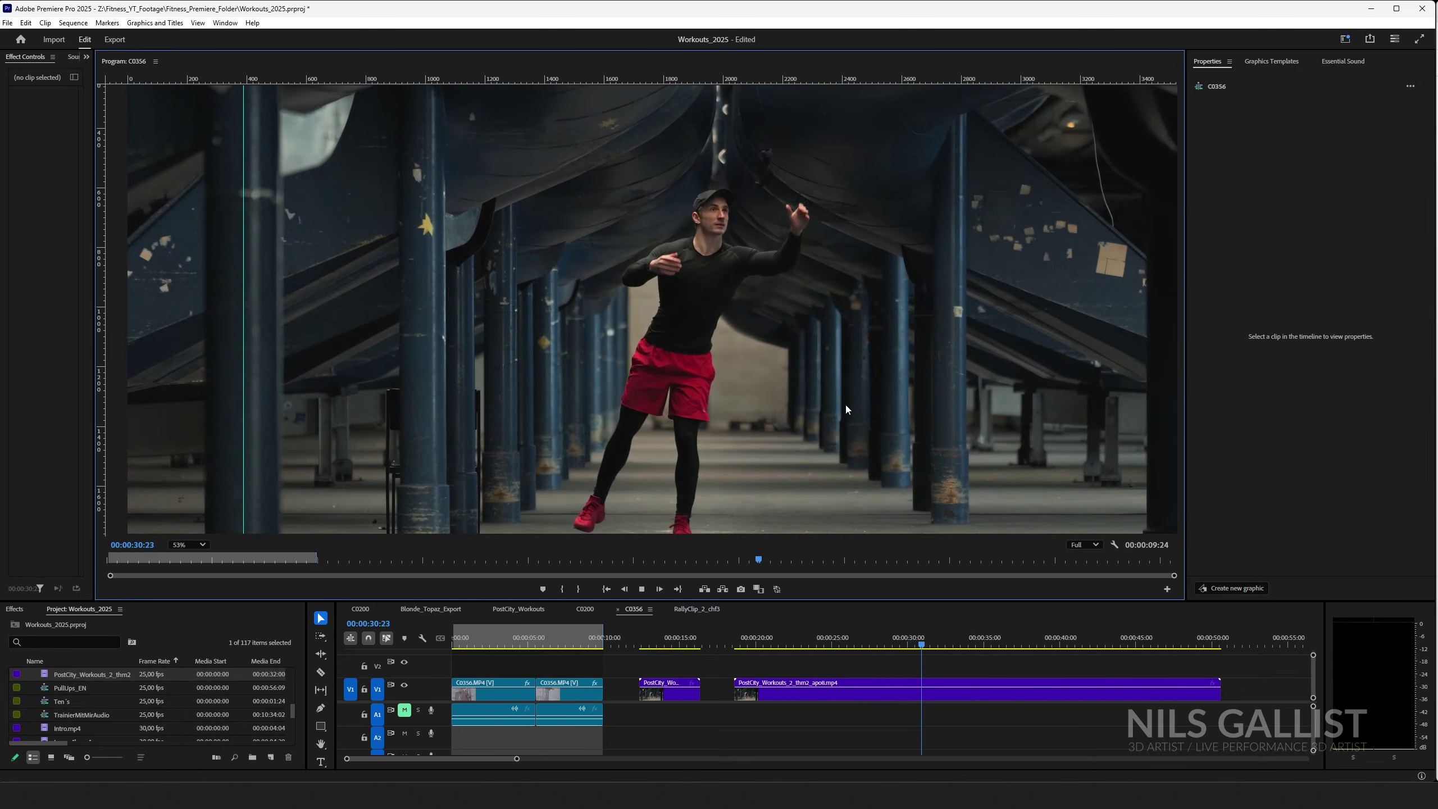
scroll(822, 357, up, 2)
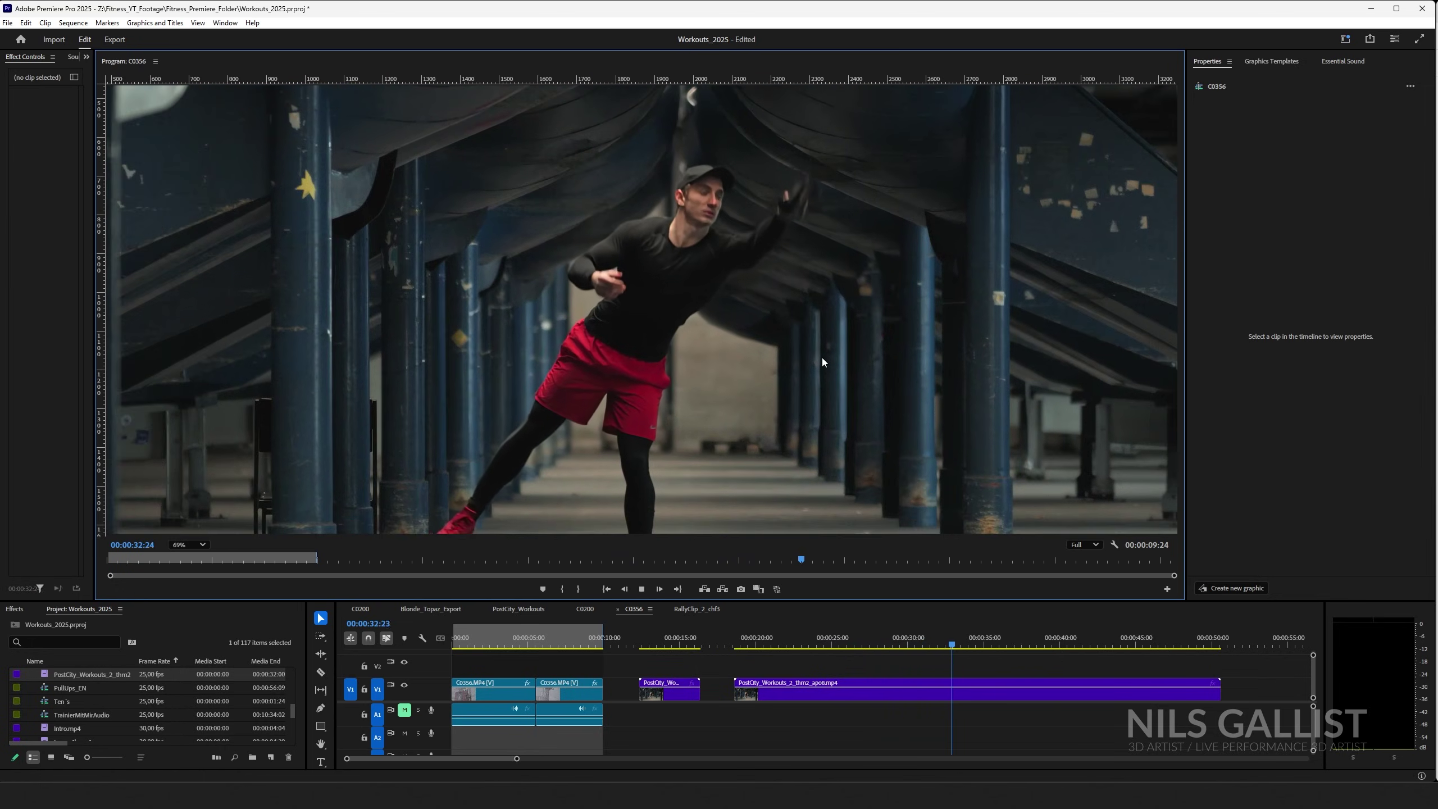
scroll(804, 326, down, 1)
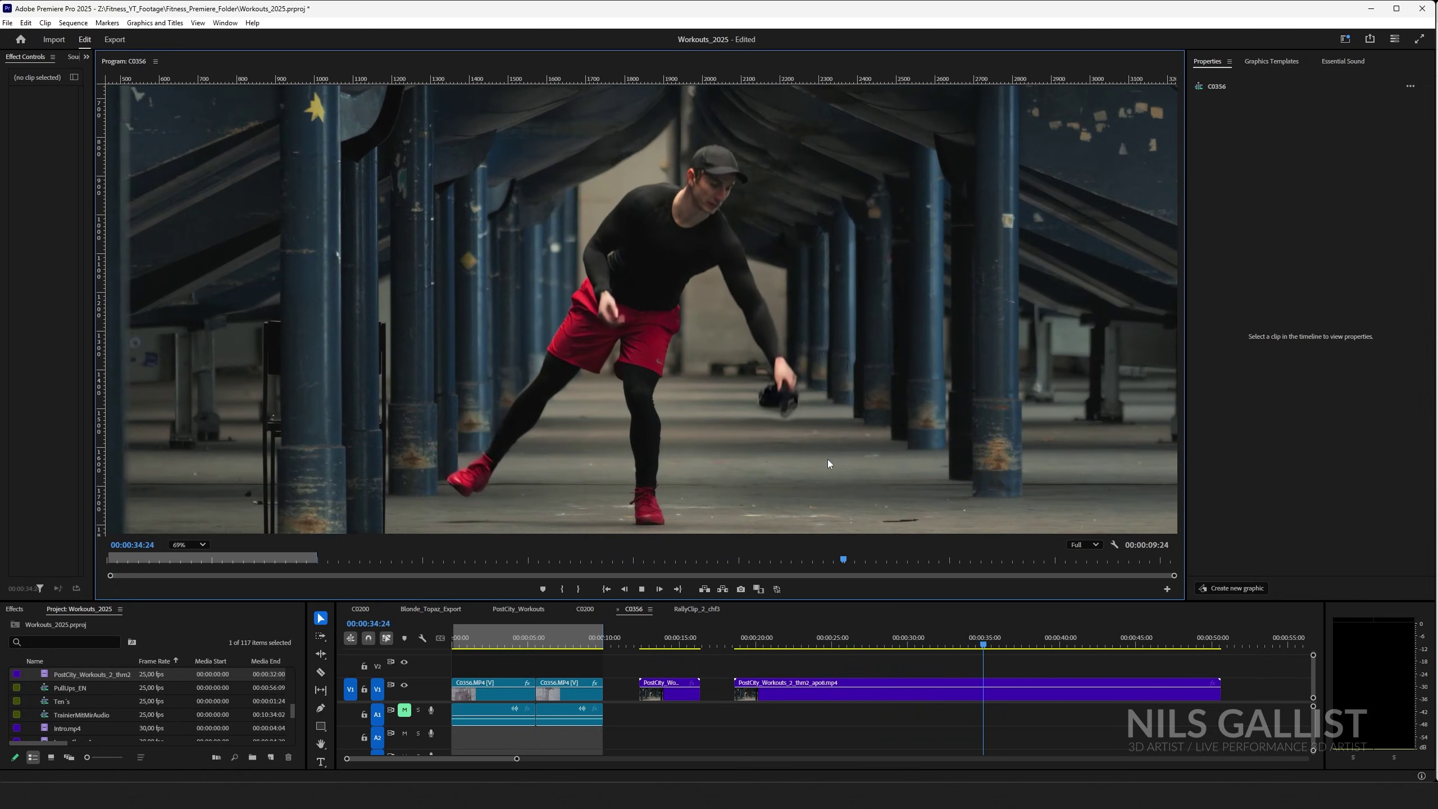
click(646, 643)
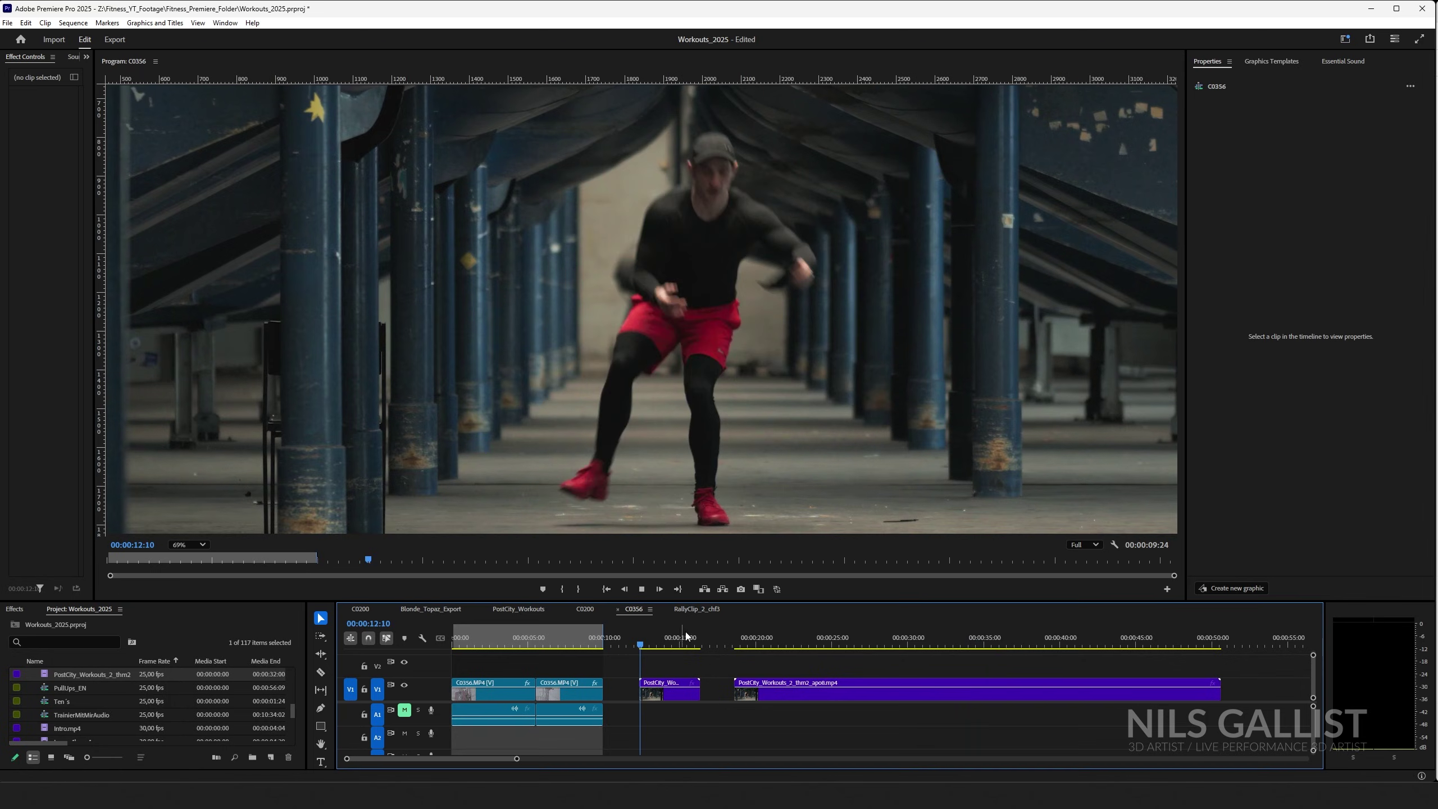
scroll(831, 406, down, 2)
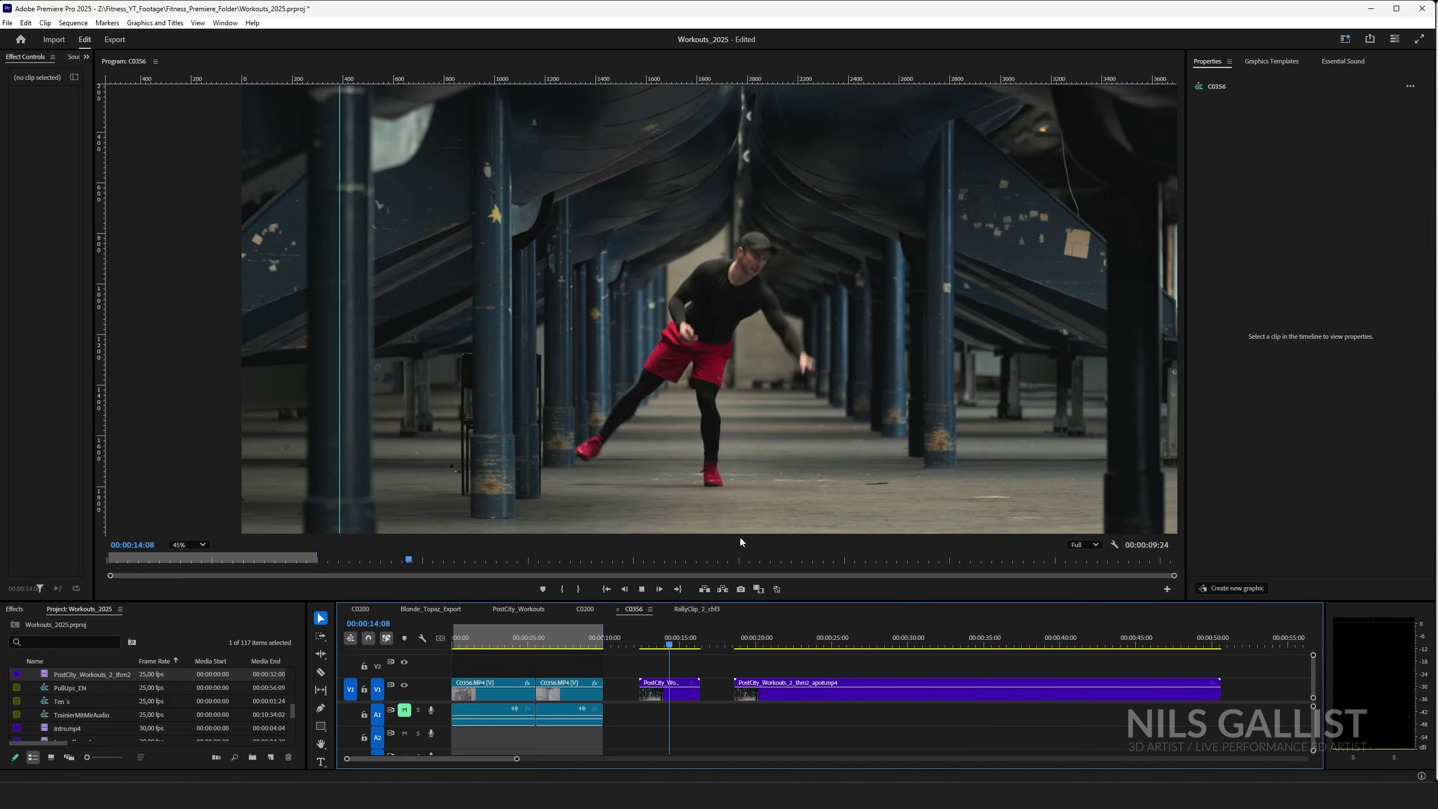
key(space)
click(756, 695)
- Slide the apo8 clip later on the timeline and pan the enlarged preview across
drag(755, 695, 920, 695)
right_click(679, 692)
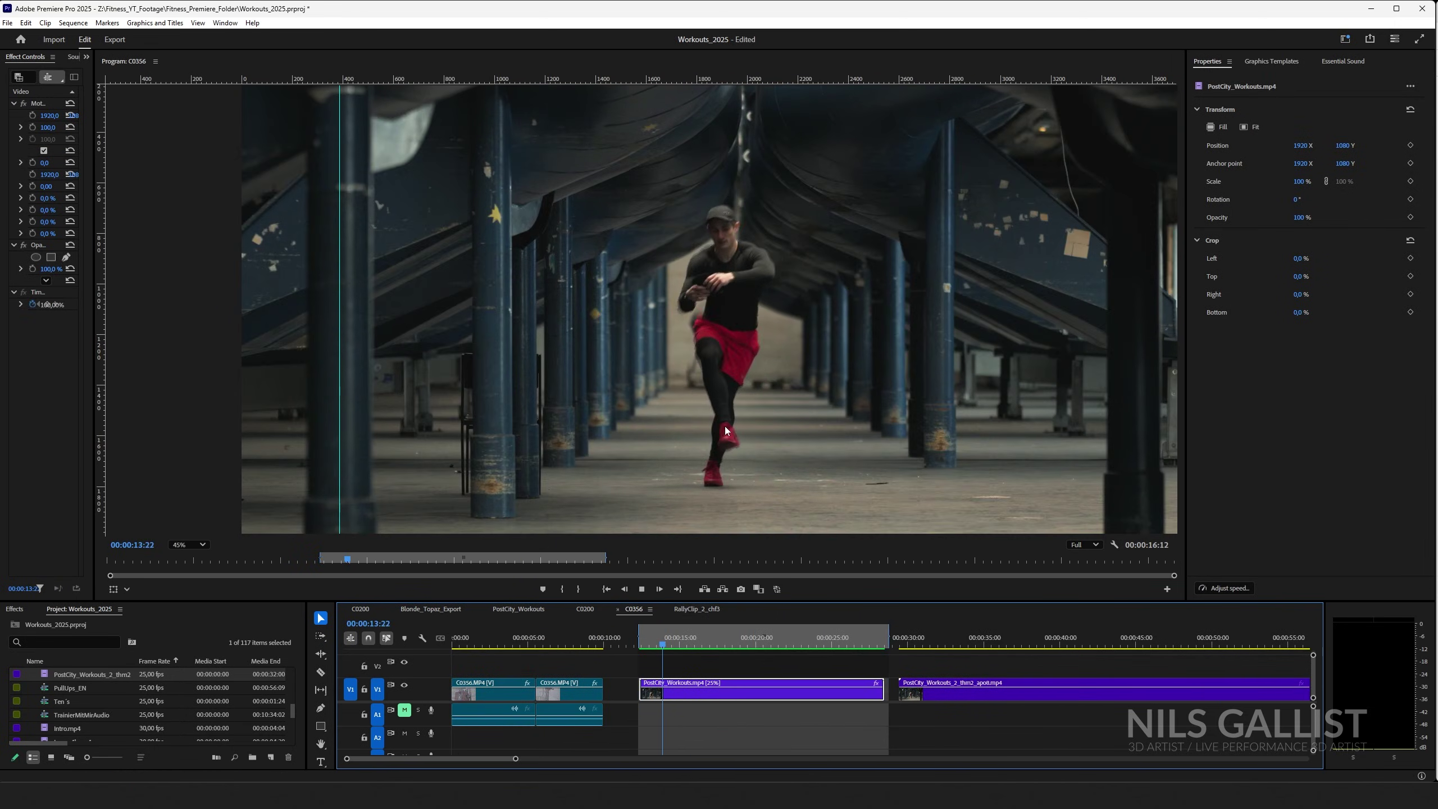
scroll(726, 447, up, 3)
drag(728, 461, 740, 461)
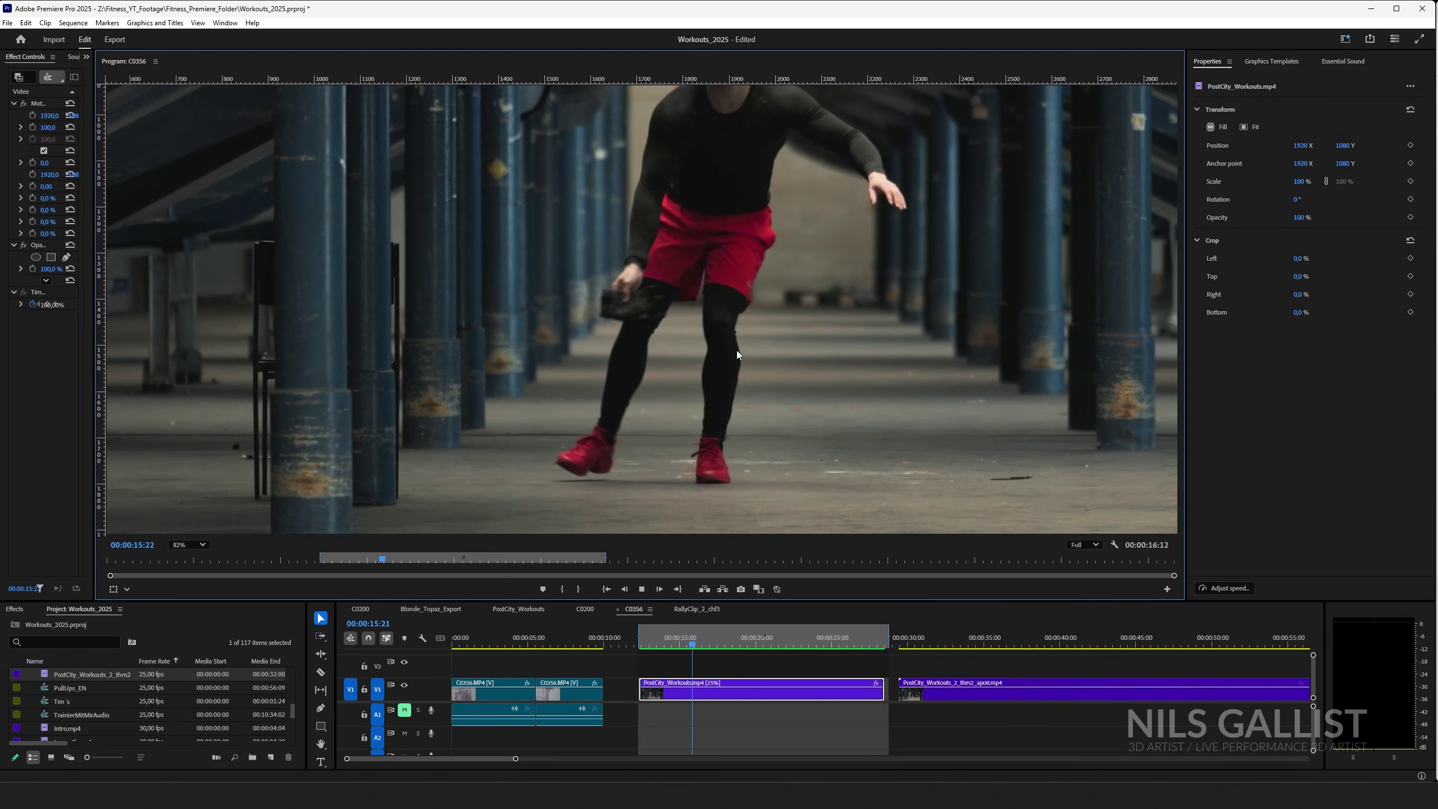
drag(743, 358, 713, 349)
scroll(713, 349, down, 2)
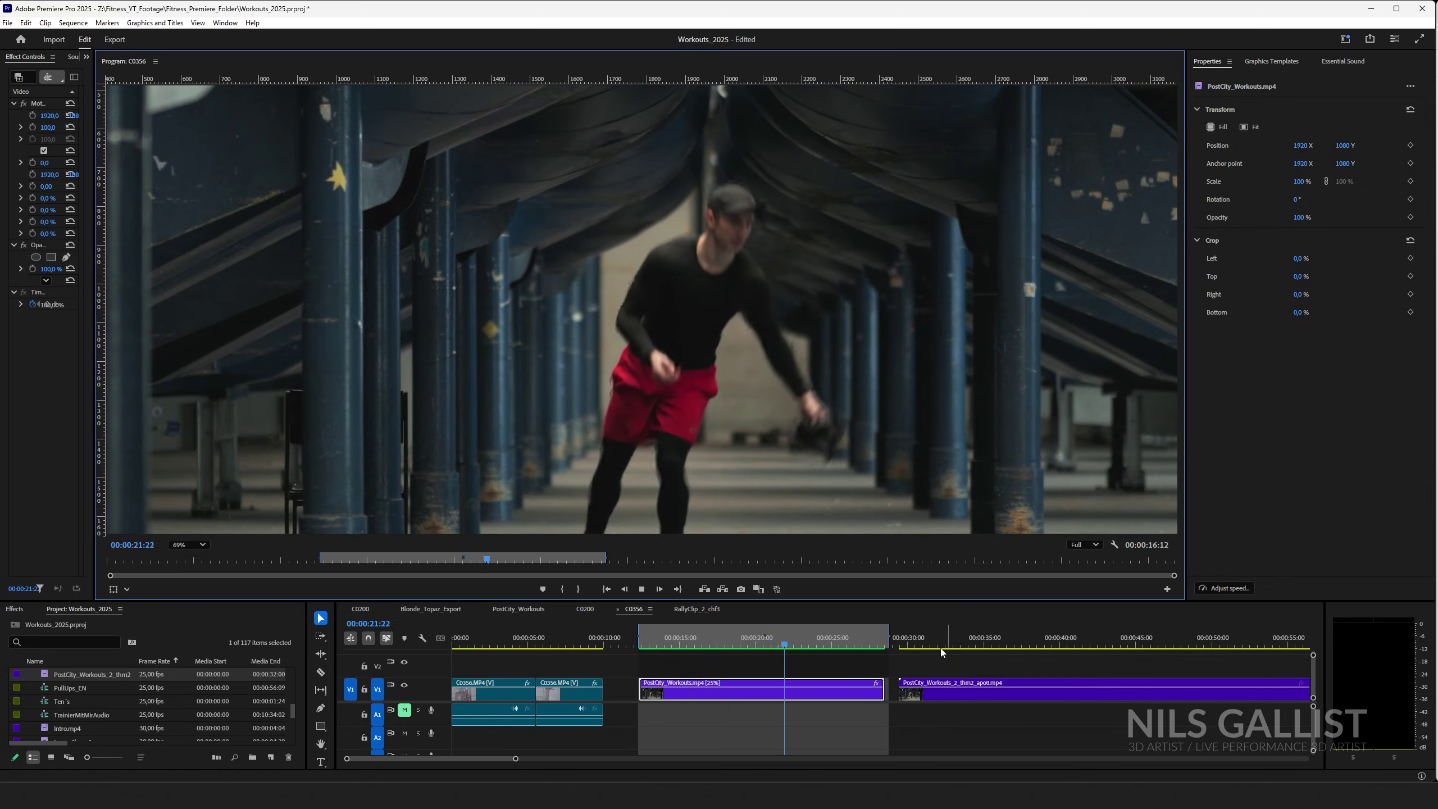
- Play the sequence from 32:06 and zoom the timeline out to show both PostCity clips
click(942, 628)
key(space)
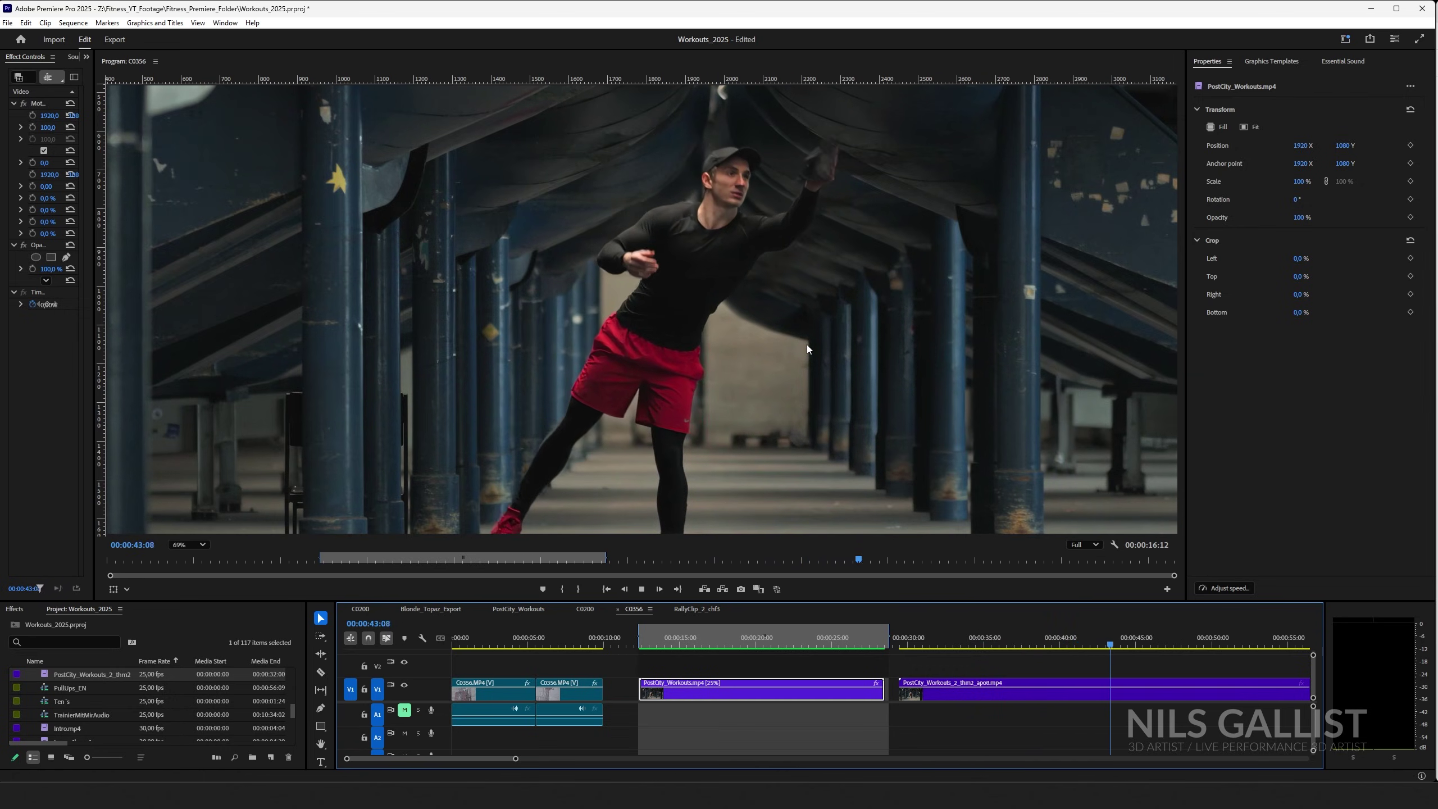
key(space)
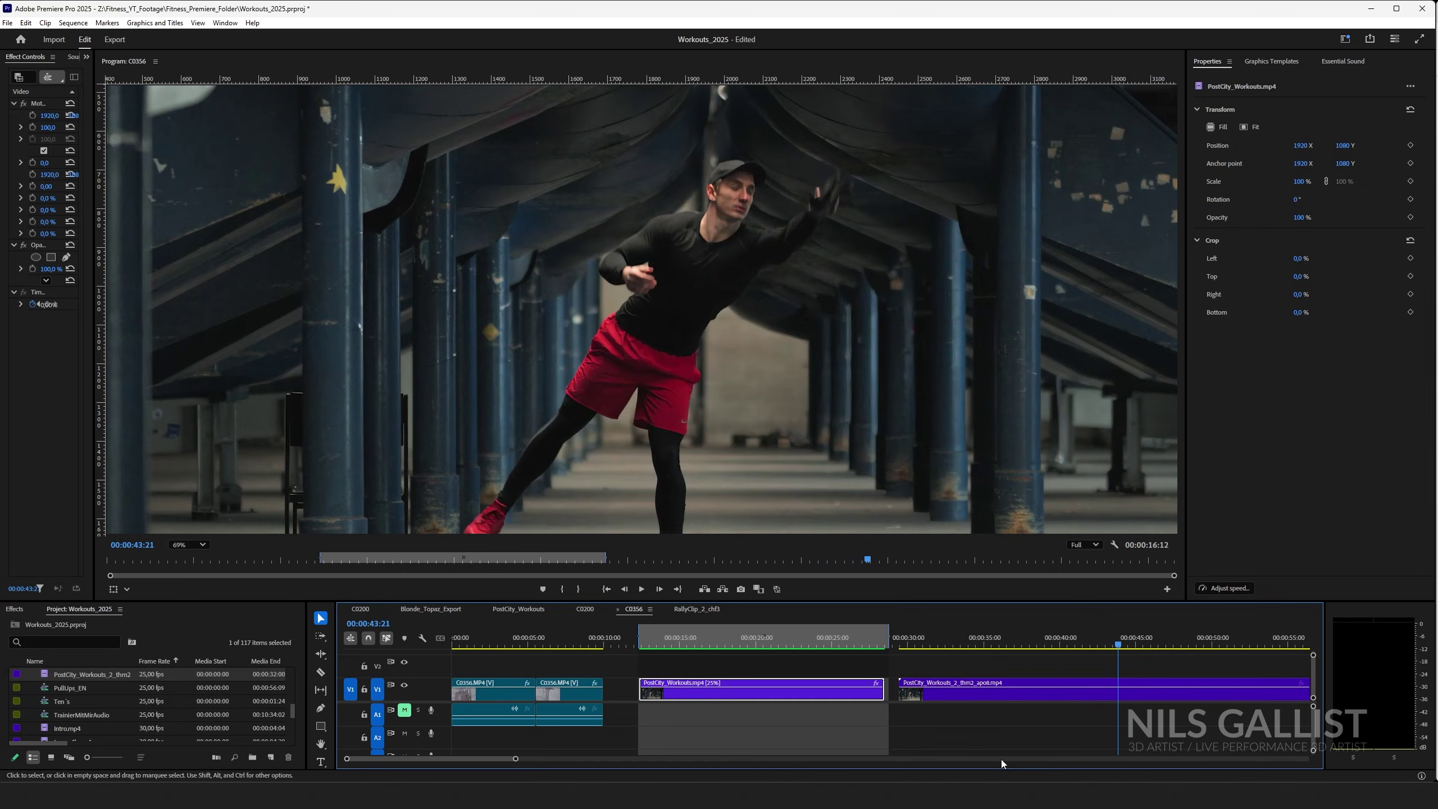
drag(516, 760, 617, 759)
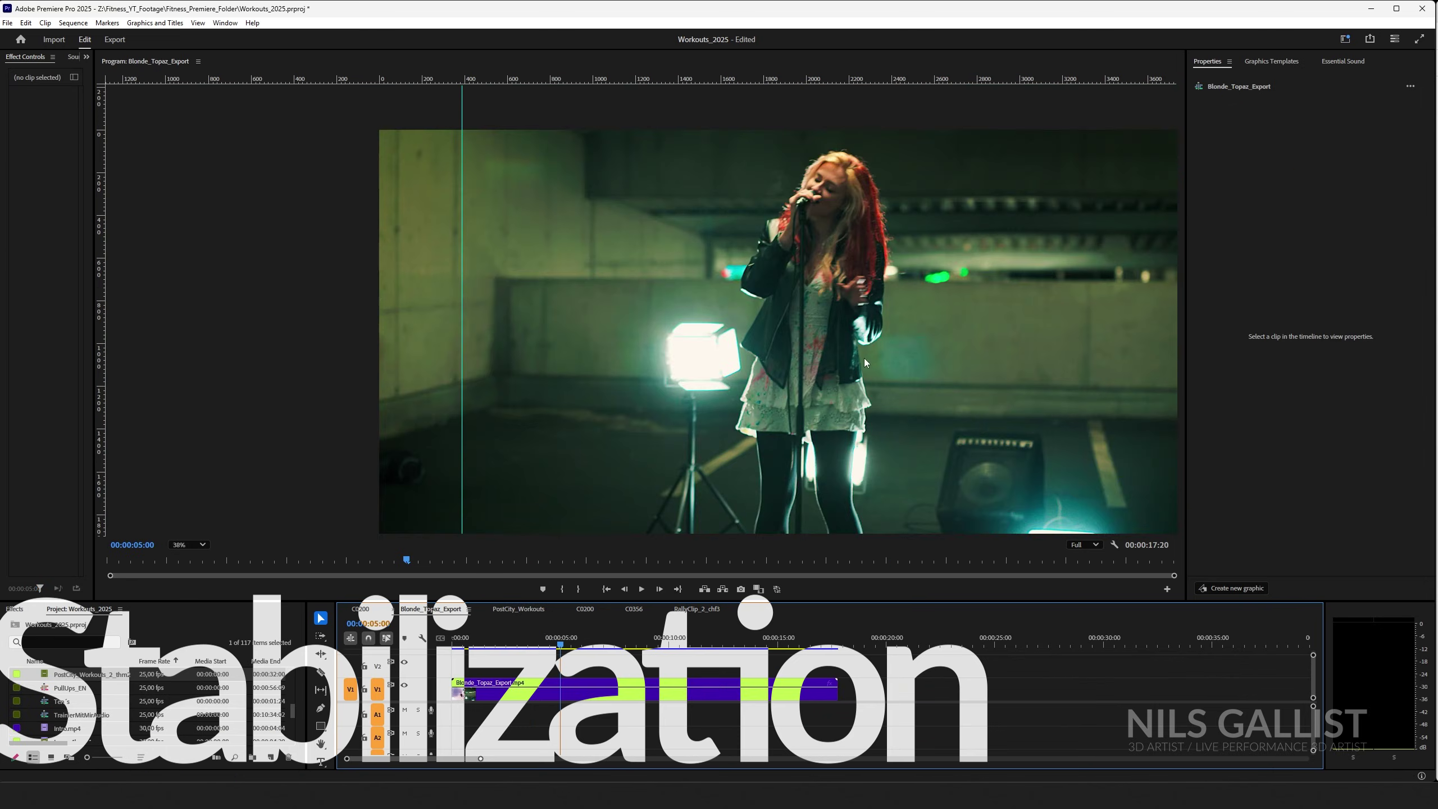
- Play the Blonde_Topaz_Export handheld singer clip from 0 and select it on the timeline
scroll(764, 367, up, 5)
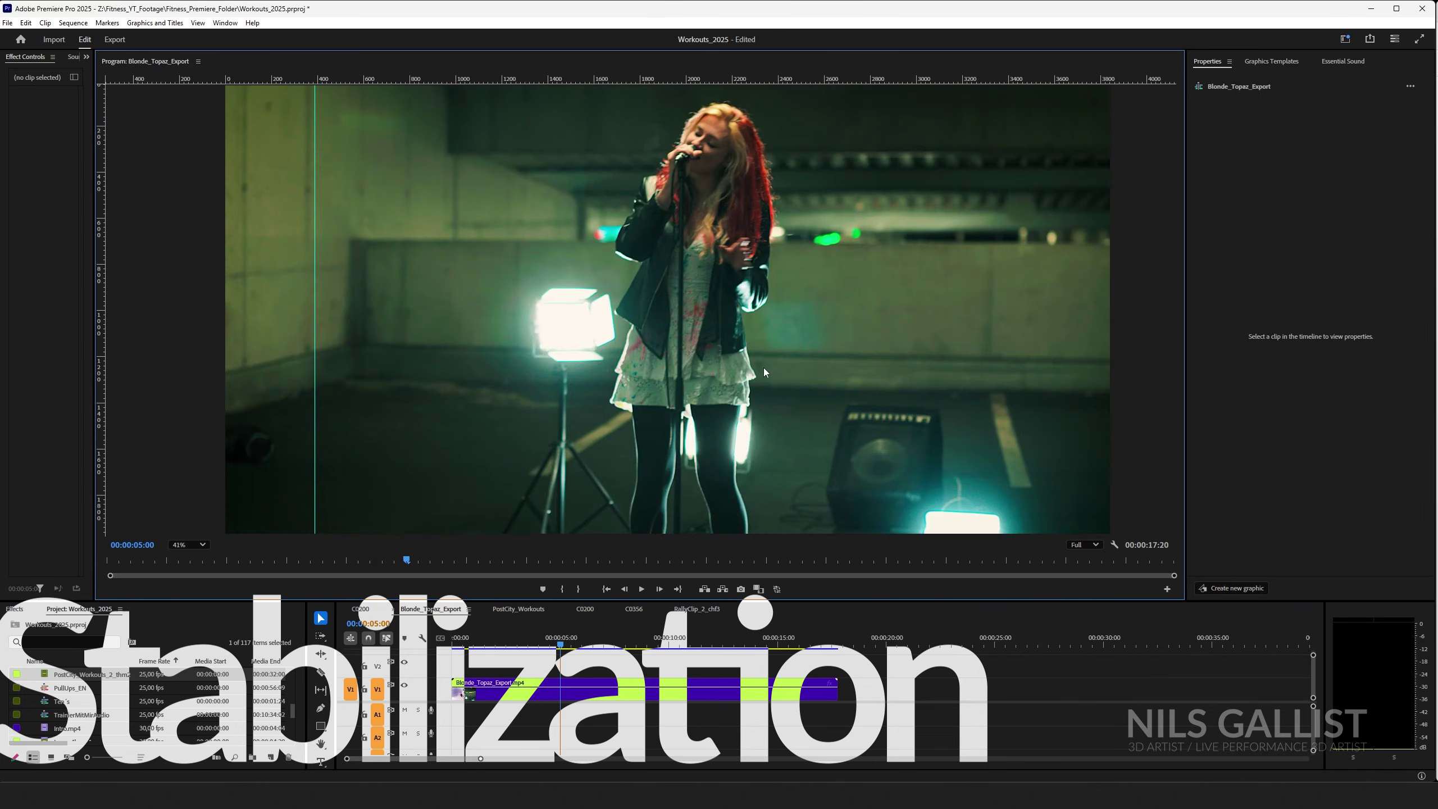
scroll(777, 342, down, 4)
scroll(783, 365, up, 3)
scroll(759, 364, down, 3)
scroll(756, 364, up, 3)
scroll(758, 368, down, 1)
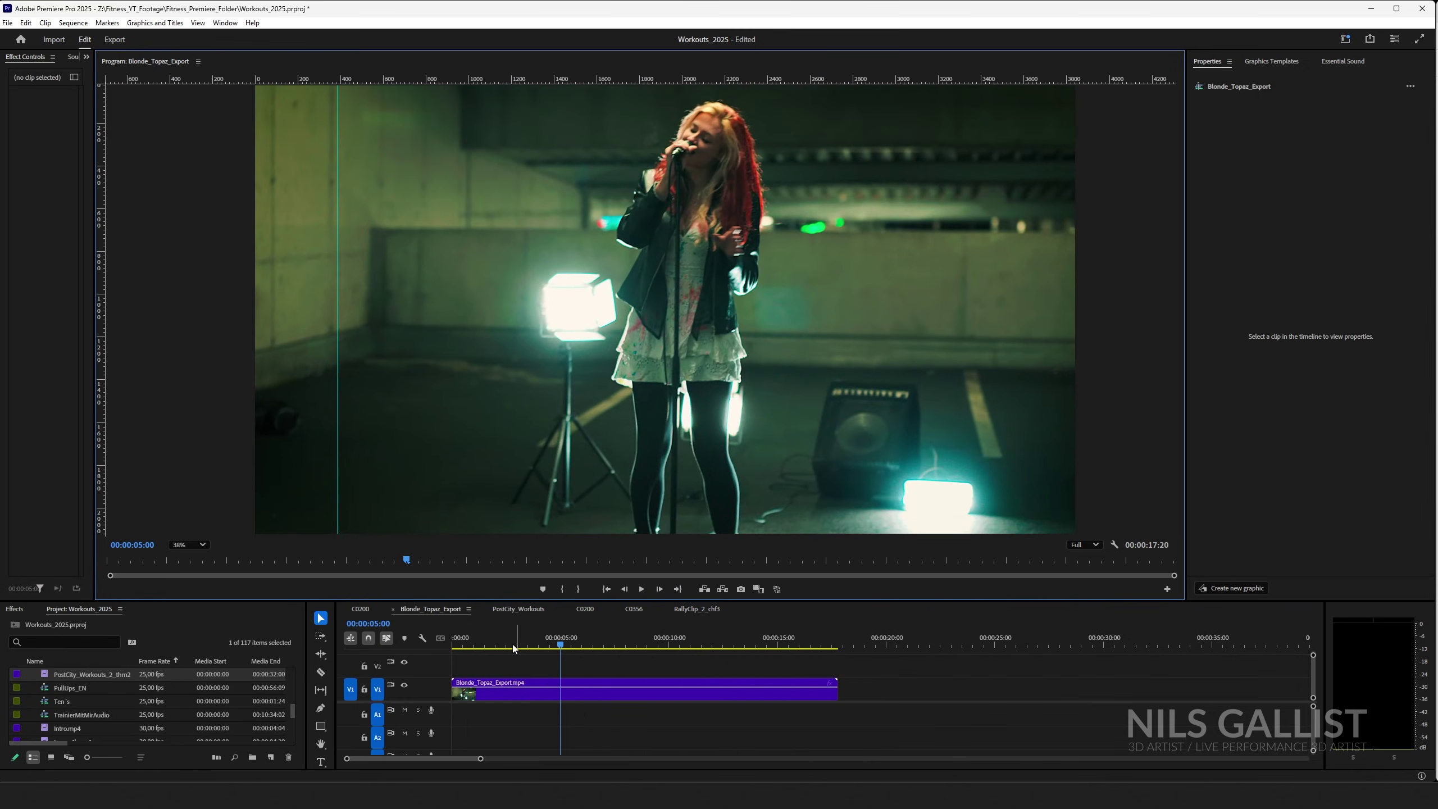
drag(492, 643, 456, 635)
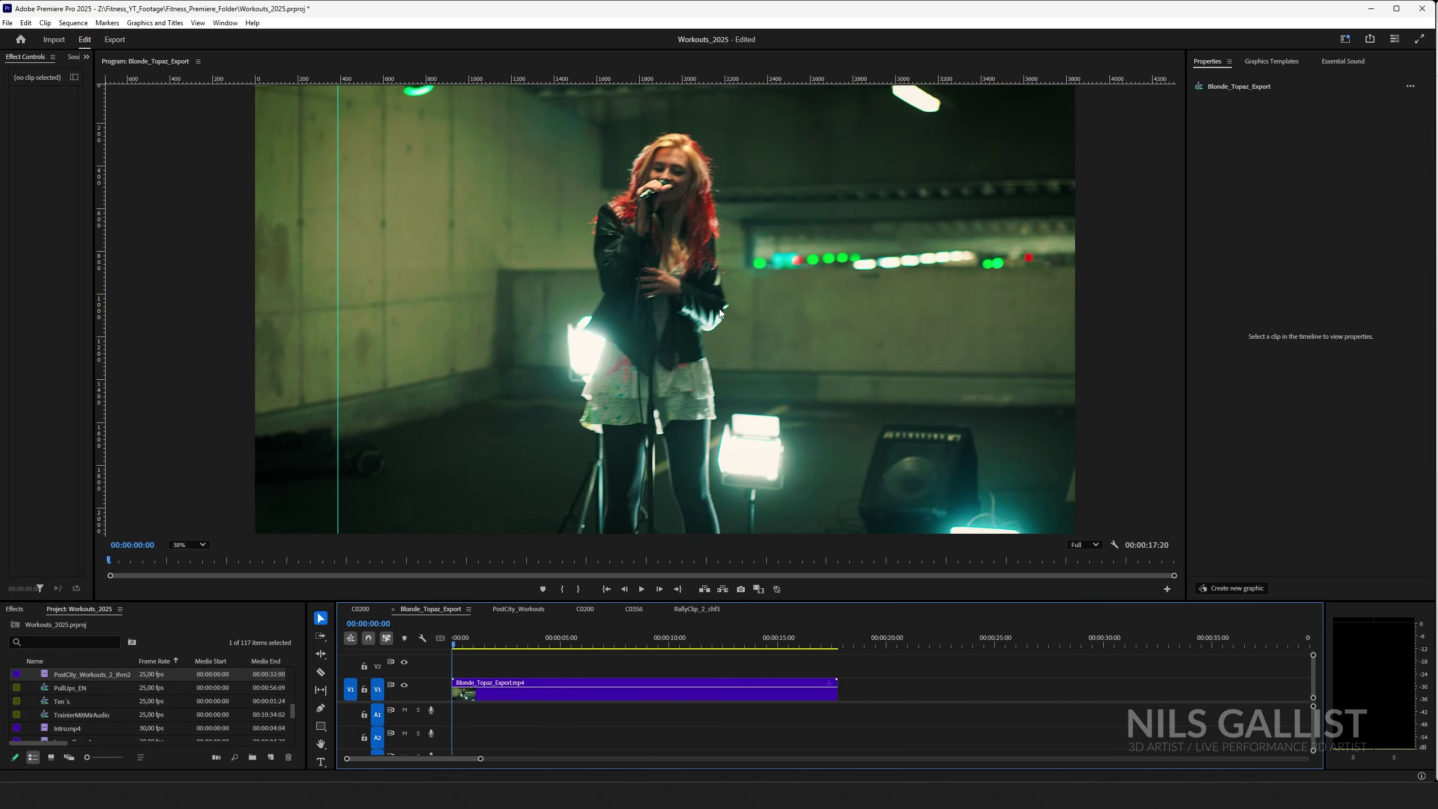
key(space)
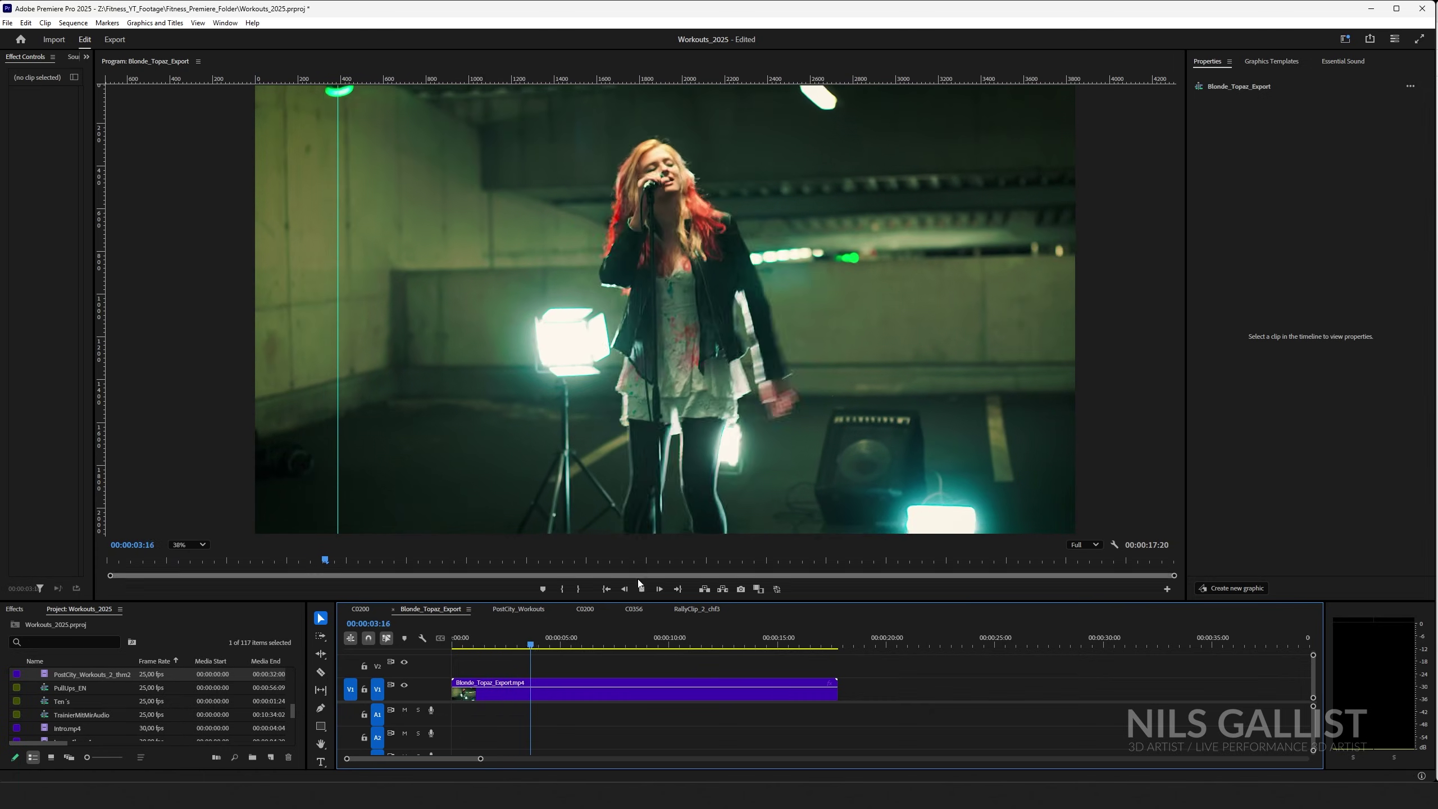
click(627, 692)
- Search the effects for 'warp' and apply Warp Stabilizer to the singer clip
right_click(626, 693)
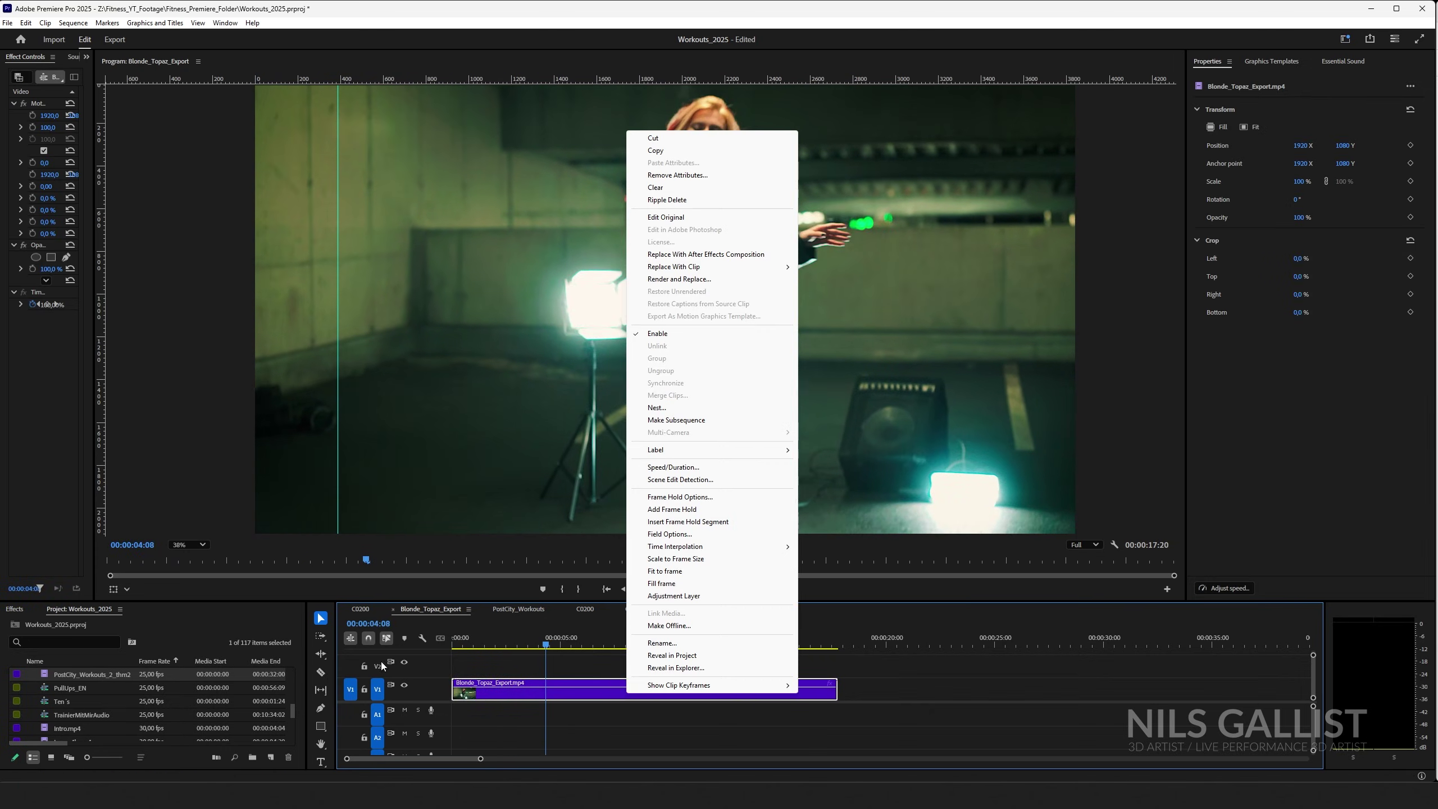
click(25, 611)
click(76, 623)
text(warp s)
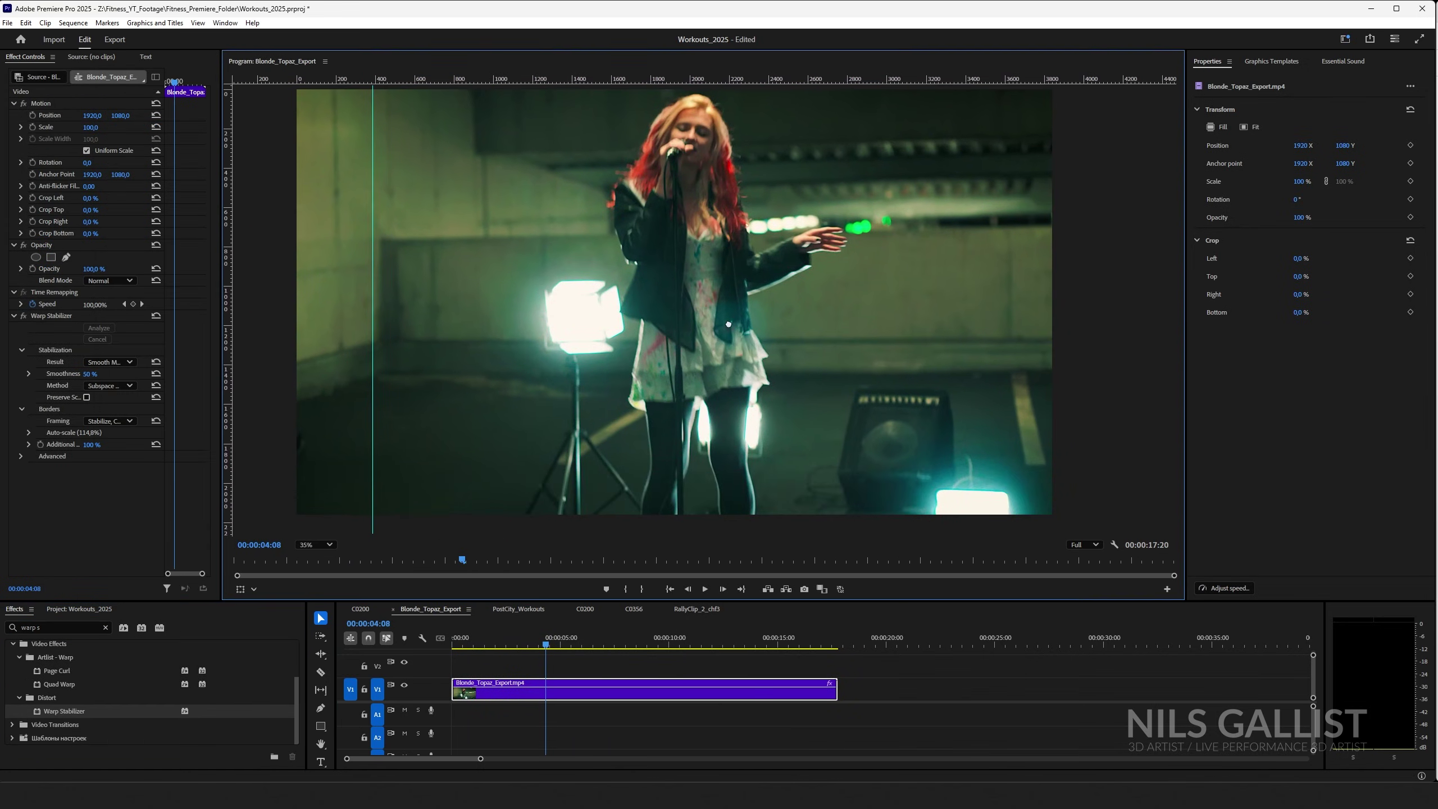
- Preview the stabilized singer clip, replaying the section from around 7 seconds
key(space)
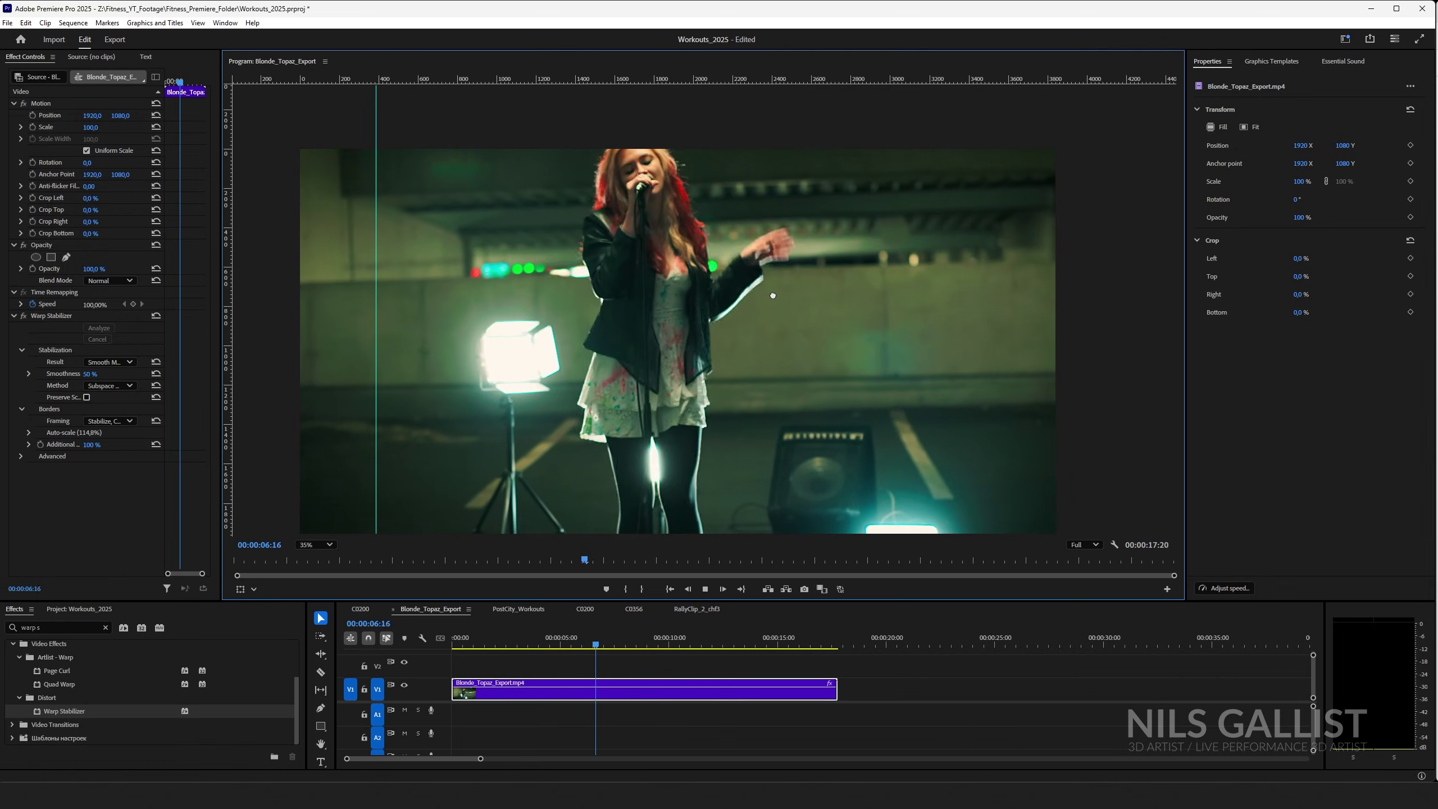
scroll(768, 296, down, 1)
scroll(743, 341, up, 1)
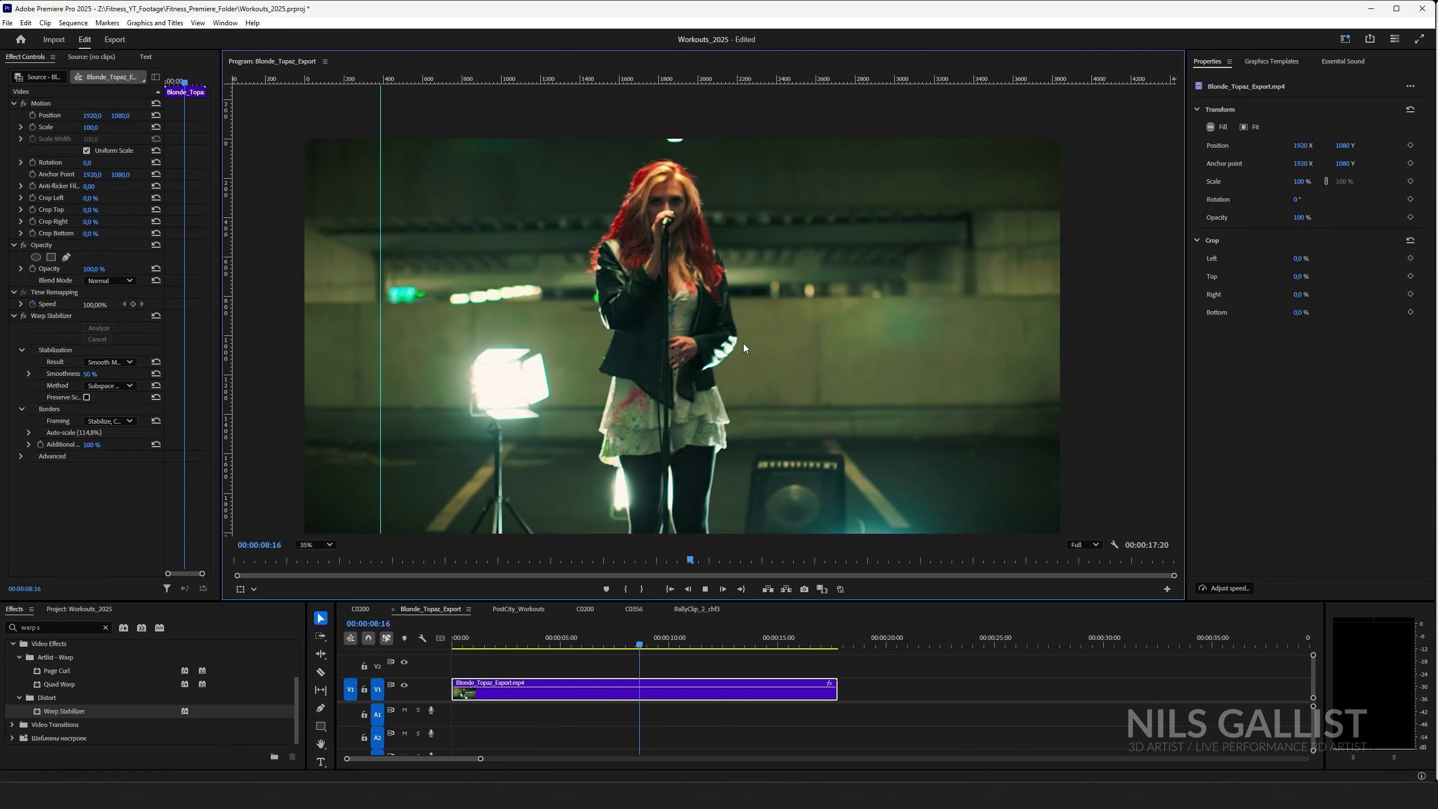
key(space)
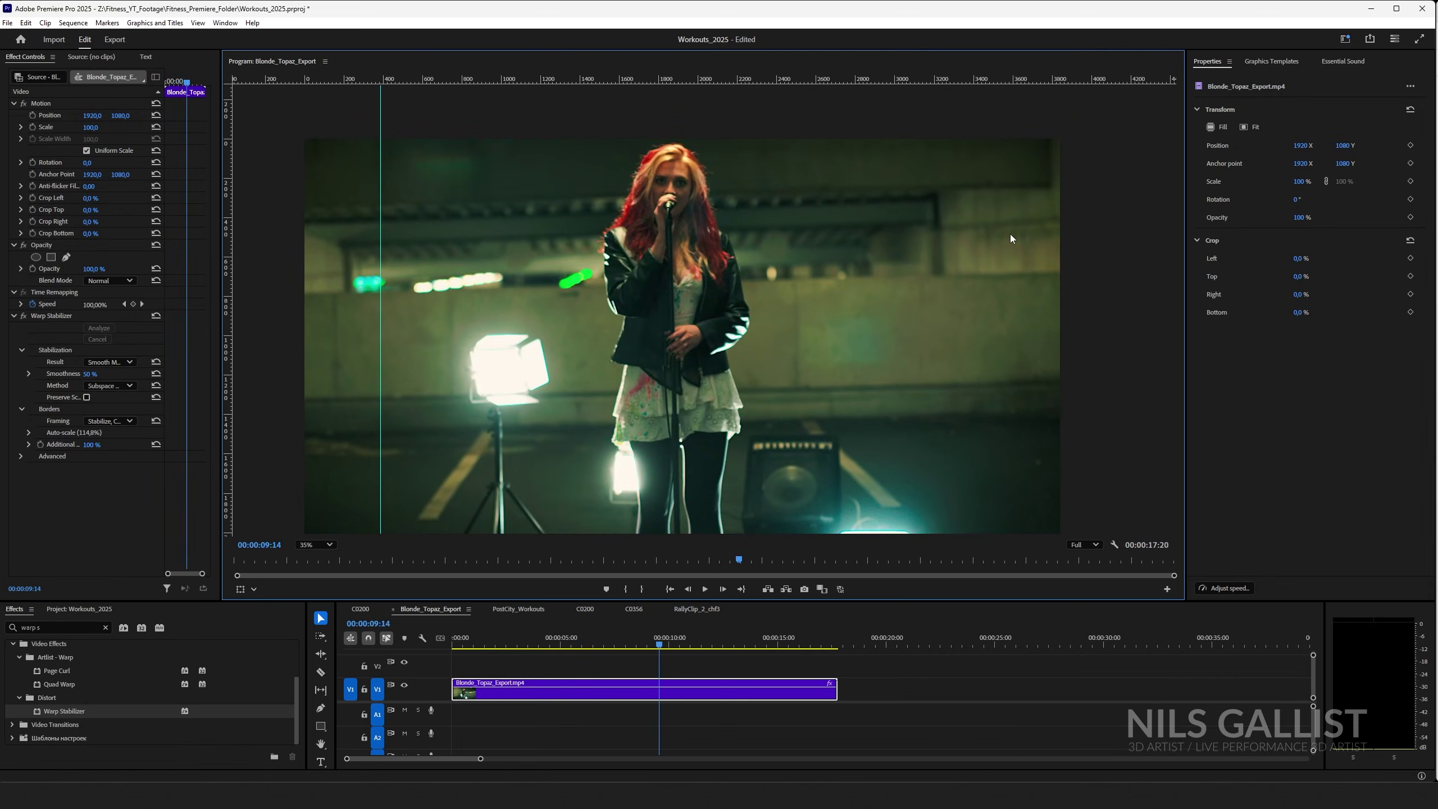
click(607, 649)
key(space)
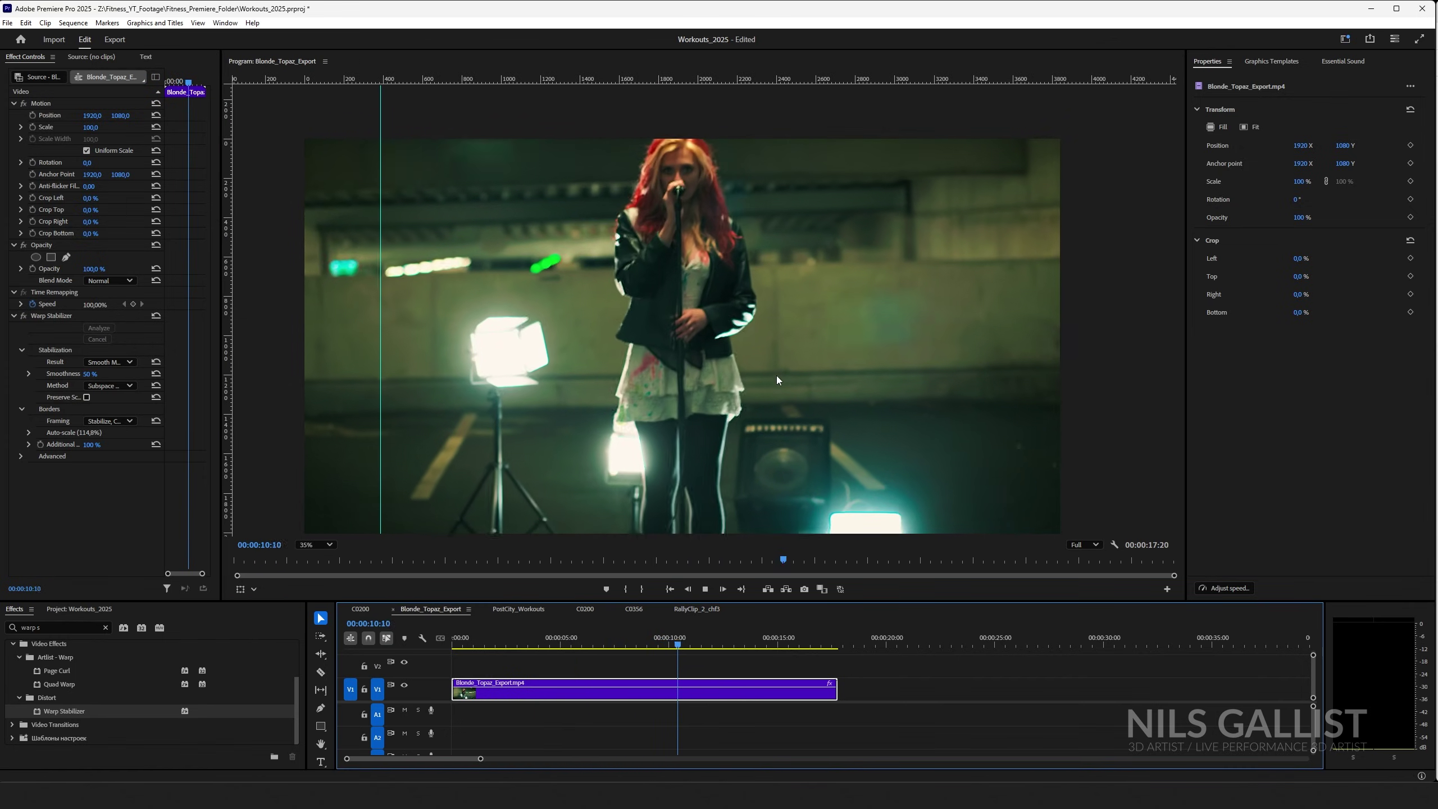
key(space)
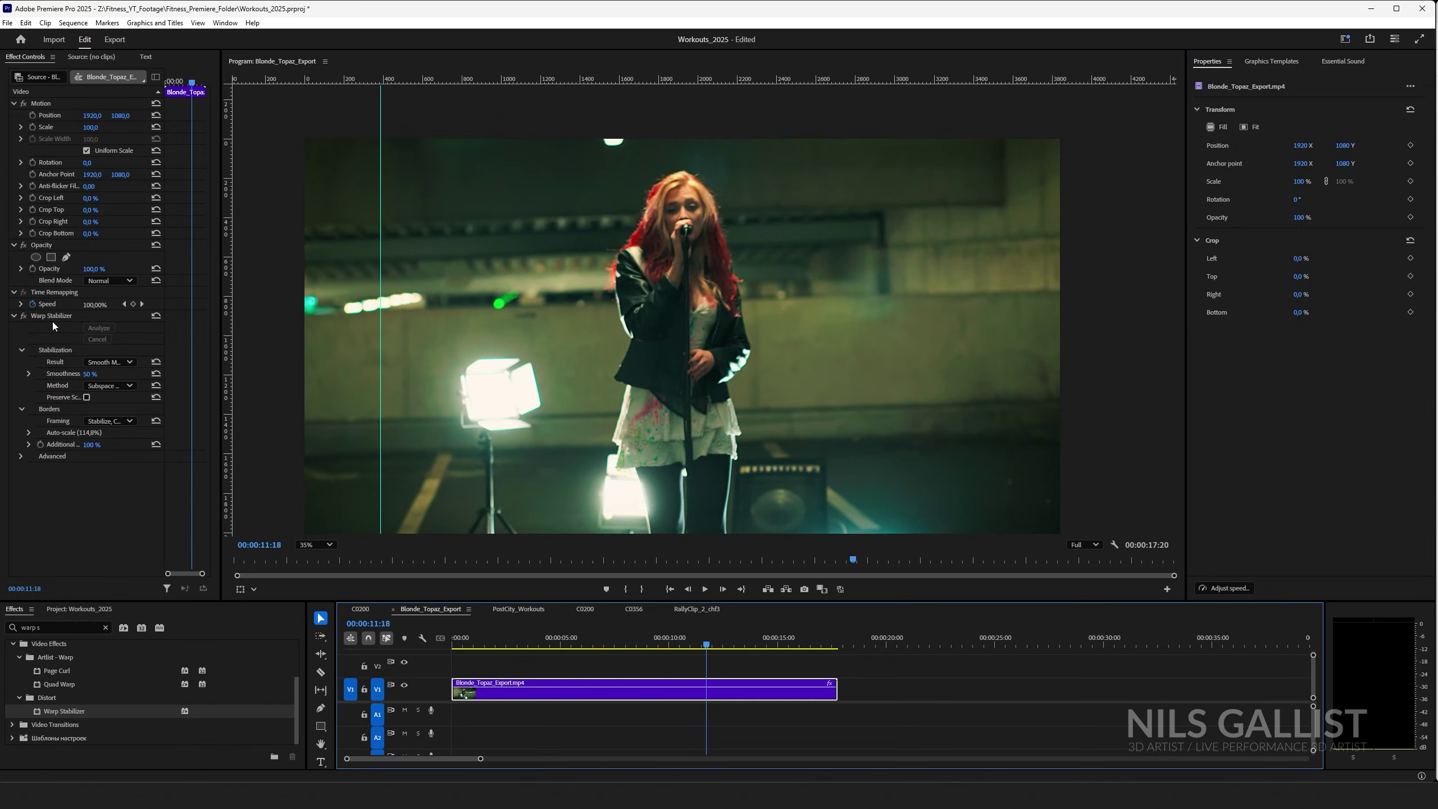
- Delete Warp Stabilizer from the clip and move the playhead to its end
click(51, 318)
key(Delete)
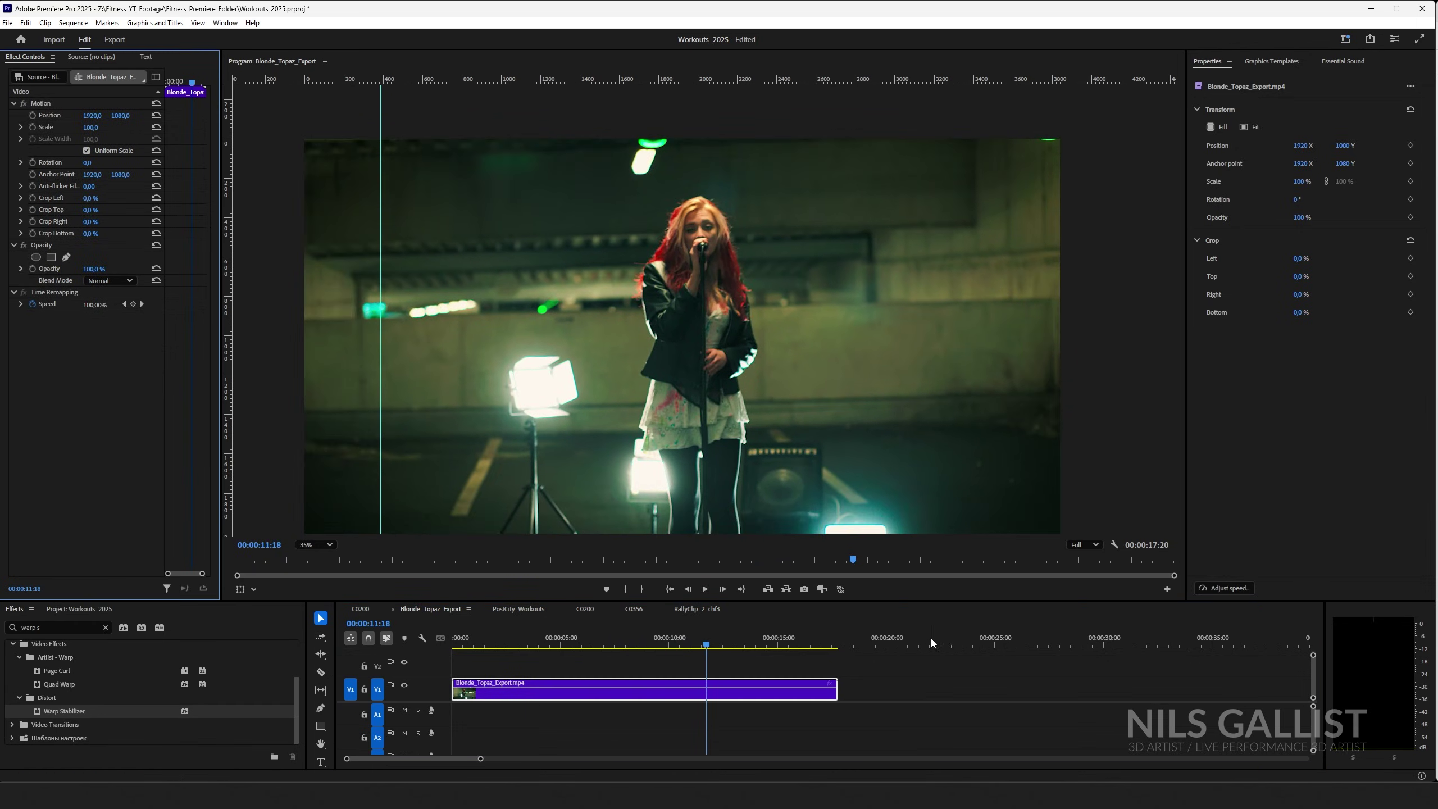
click(832, 645)
- Keep Full-Frame stabilization at strength 50 and quick-export the singer clip
drag(832, 644, 837, 647)
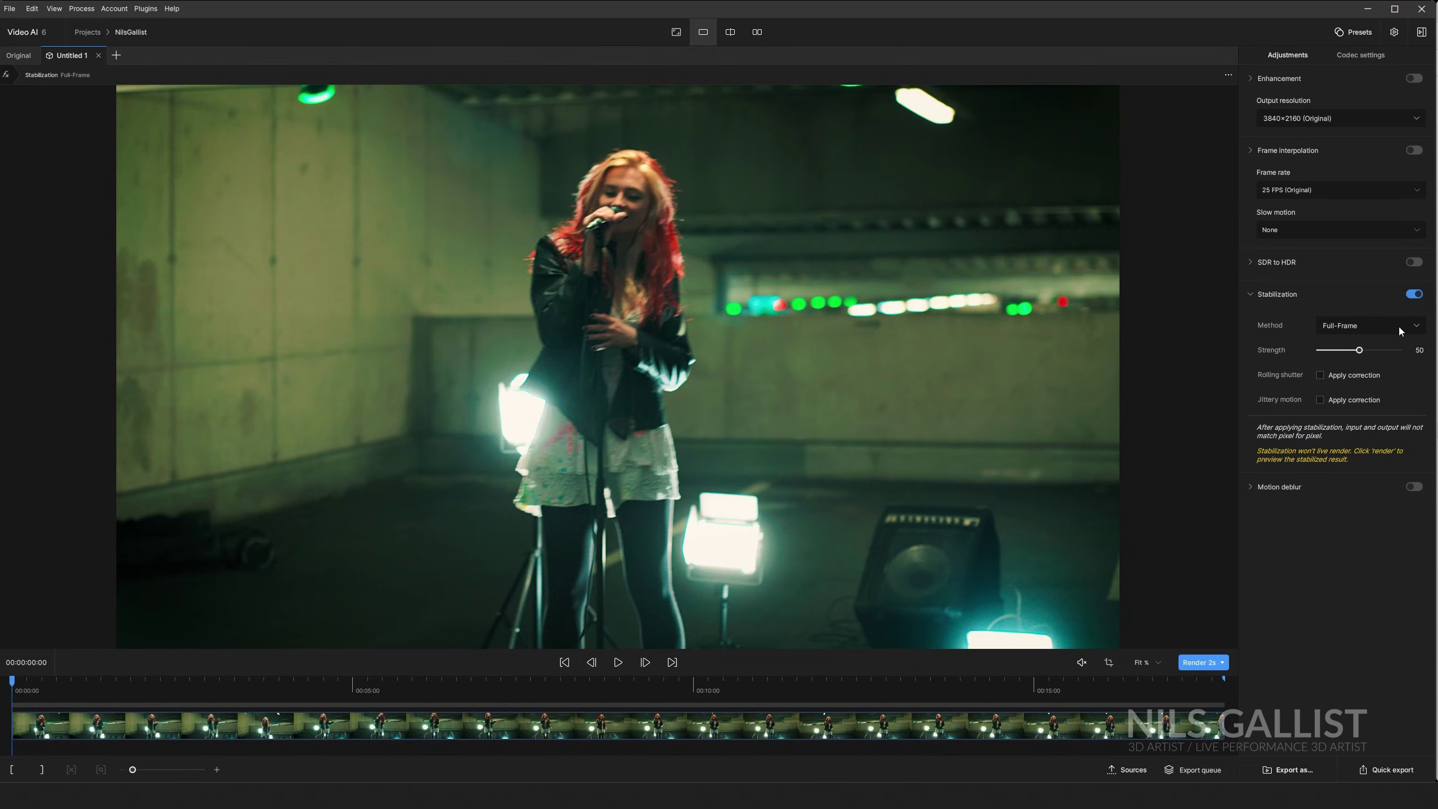
click(1398, 327)
click(1398, 326)
click(1375, 771)
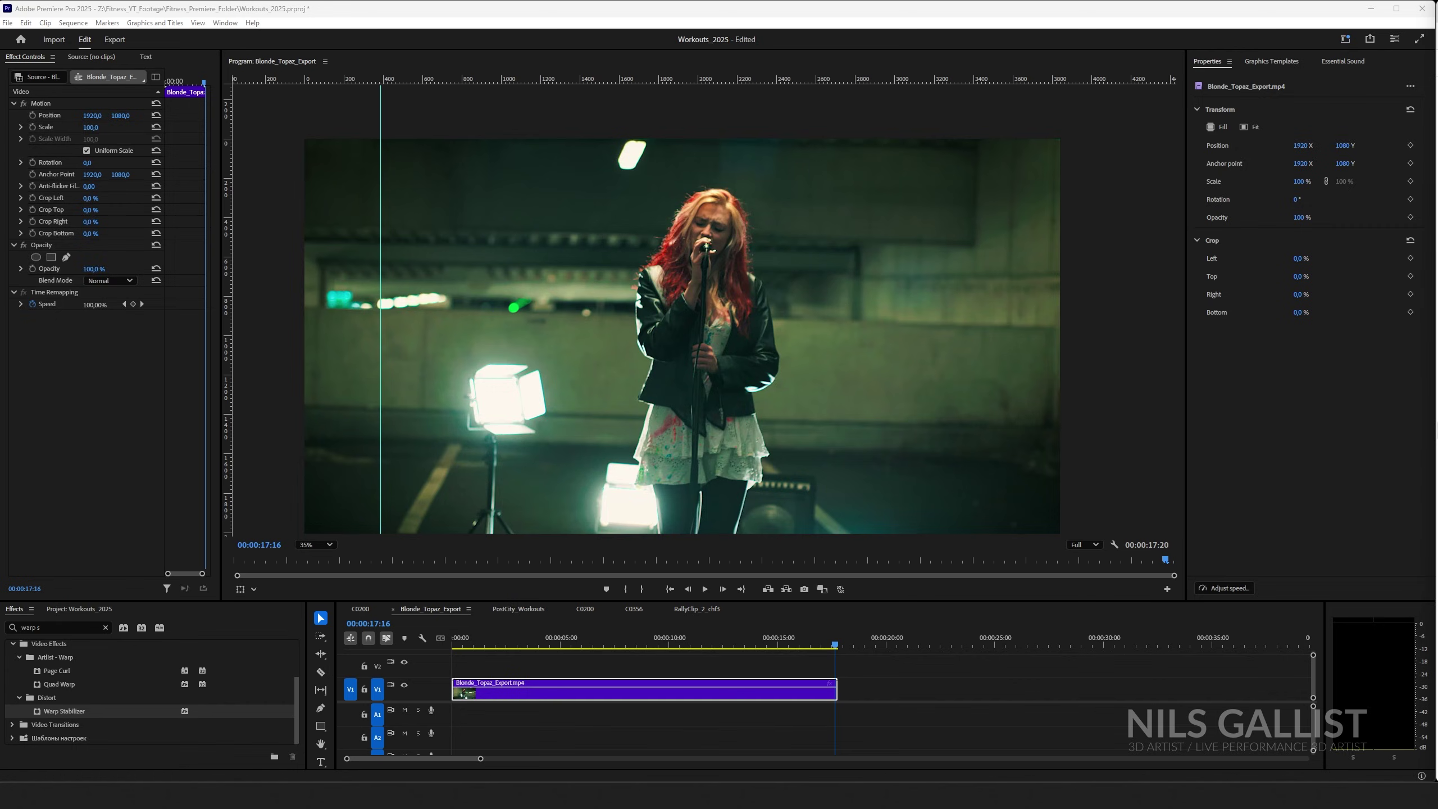
- Place Blonde_Topaz_Export_2_stab.mp4 on V1 after the original clip and play it
drag(1437, 627, 897, 652)
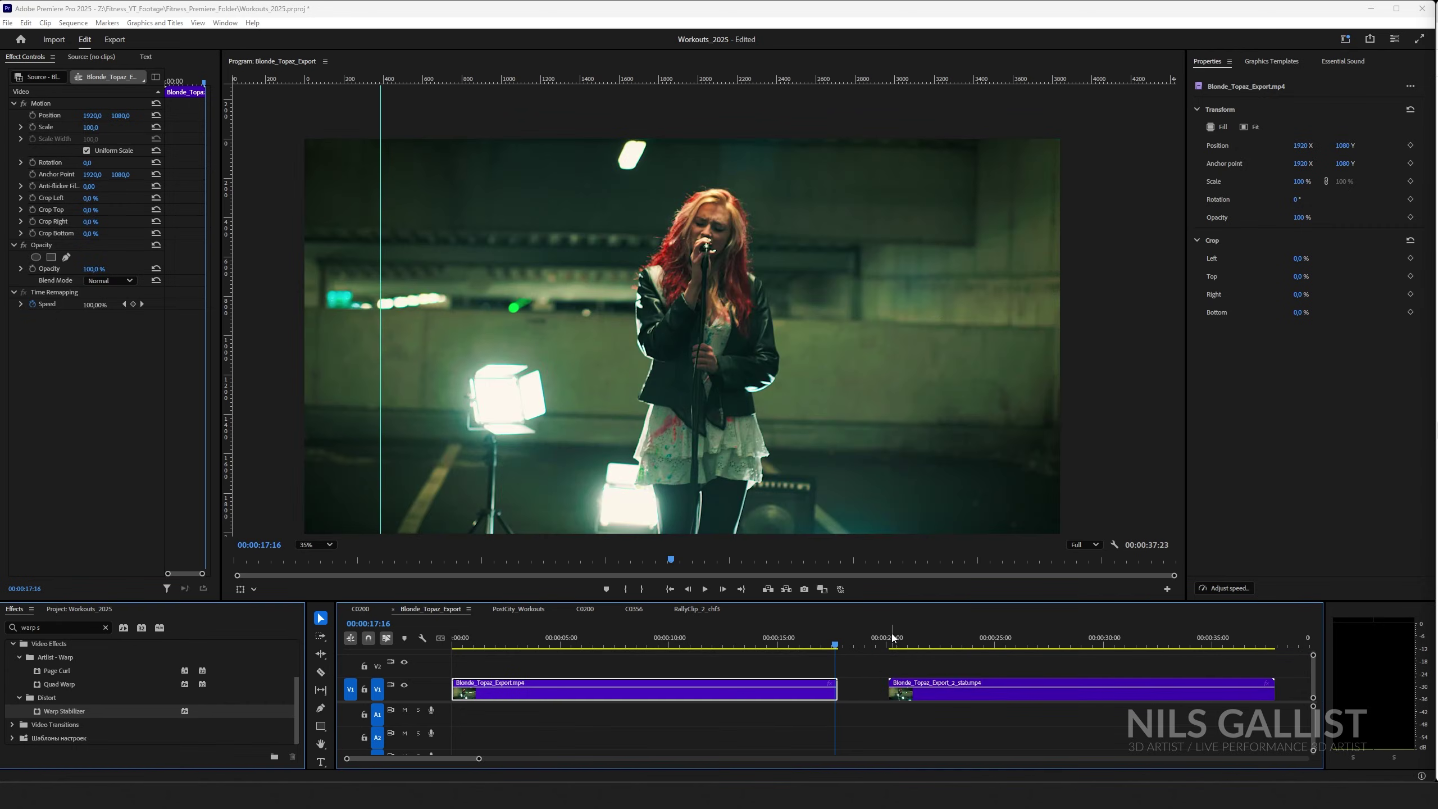
click(893, 638)
key(space)
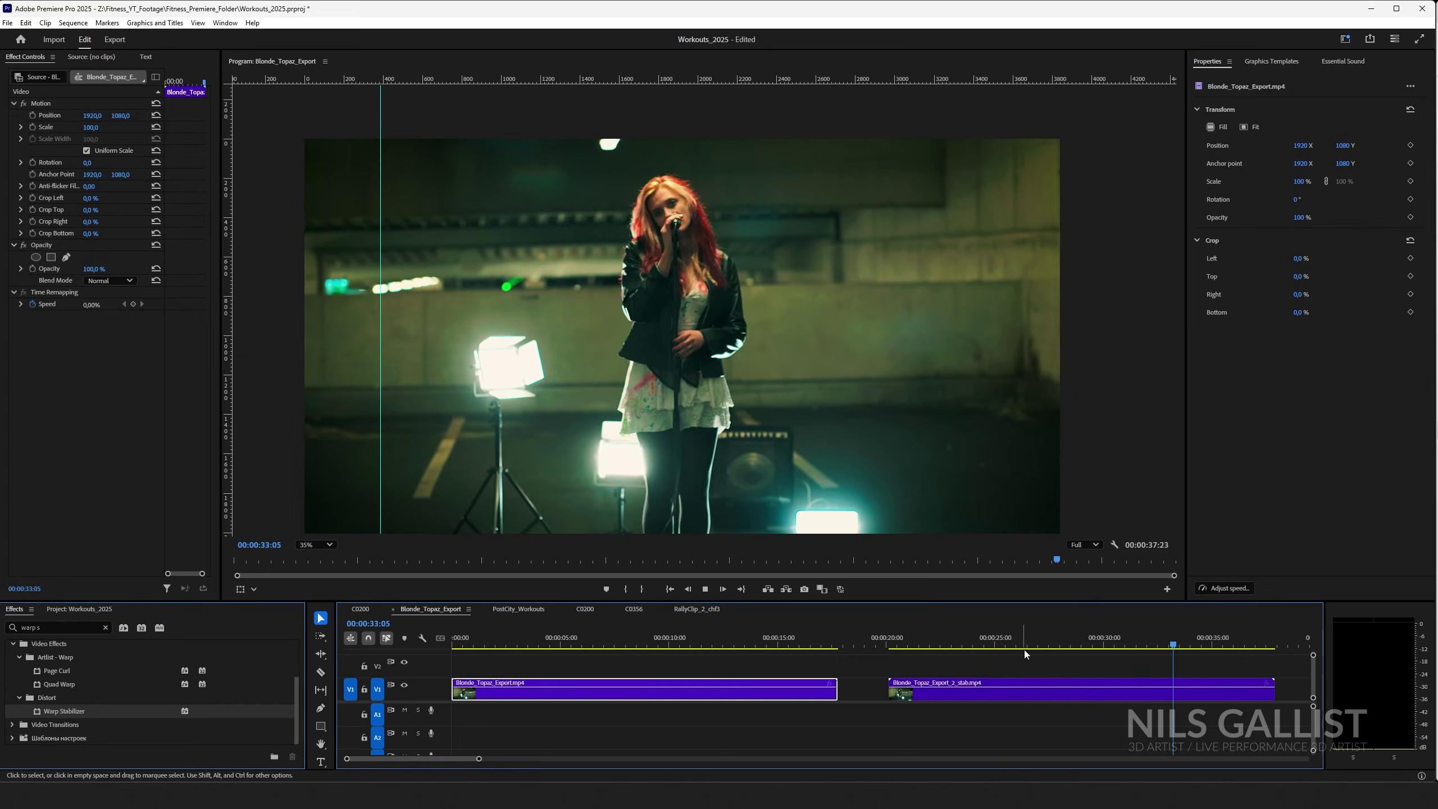
- Compare with the original clip, then replay the stabilized clip's later section
click(704, 647)
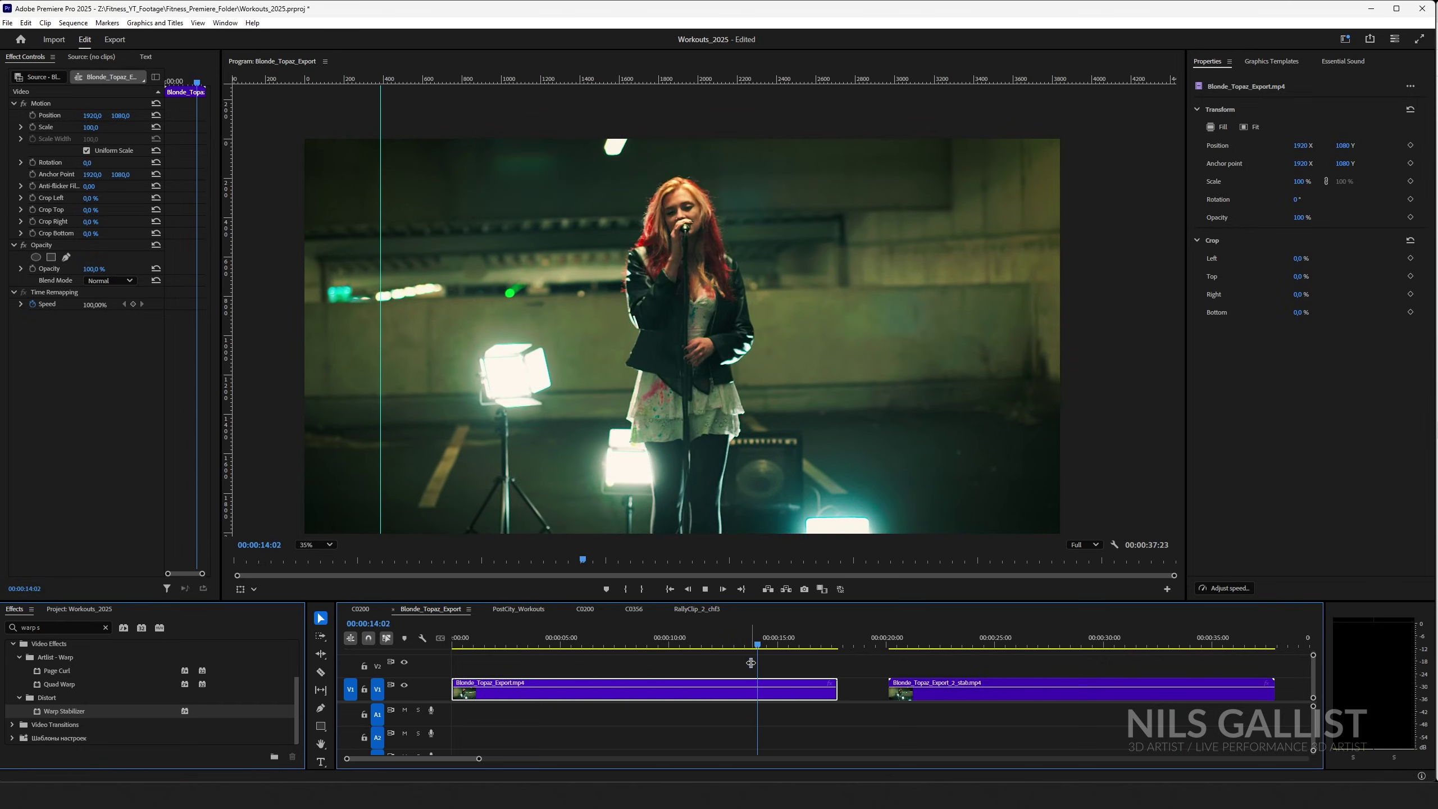
click(1200, 637)
key(space)
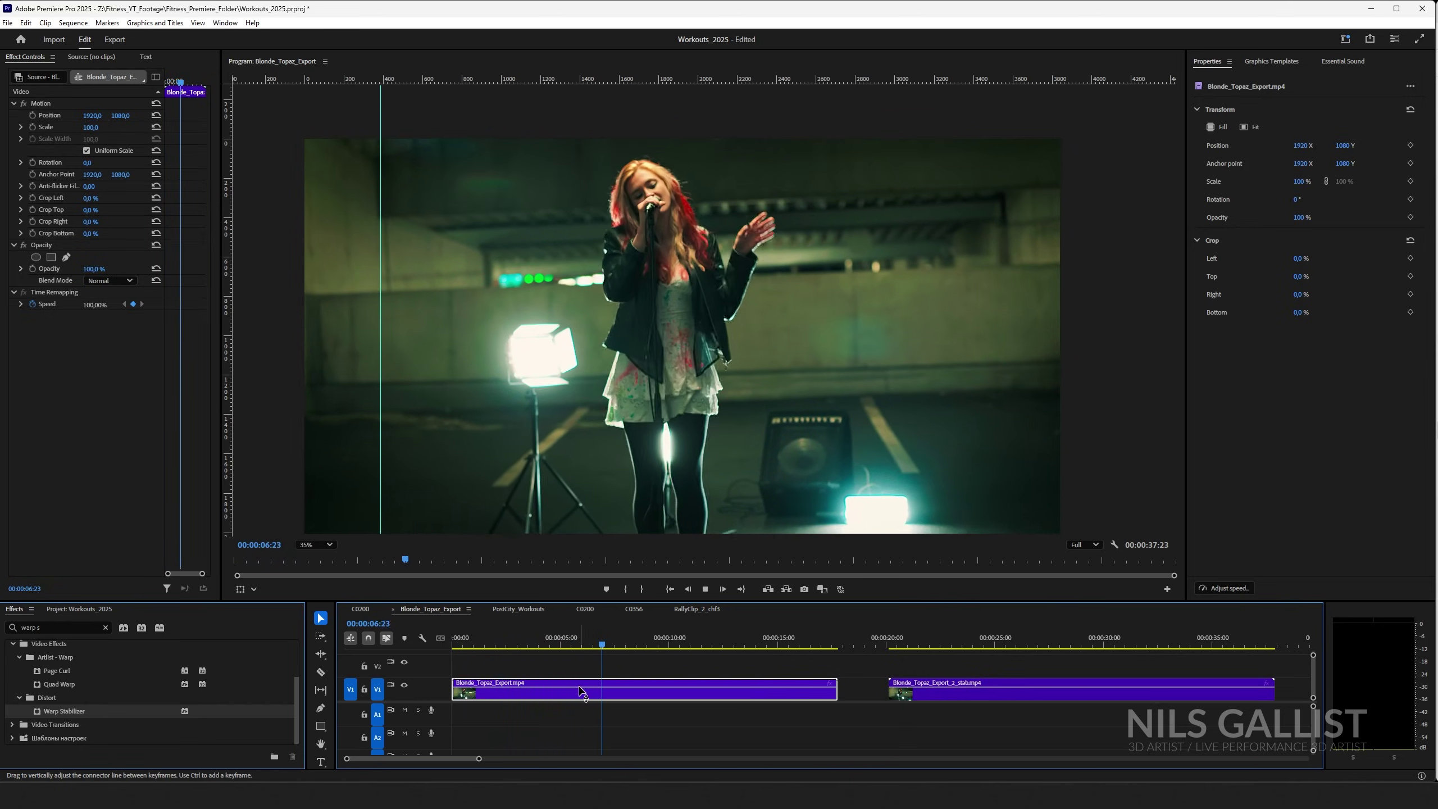
key(space)
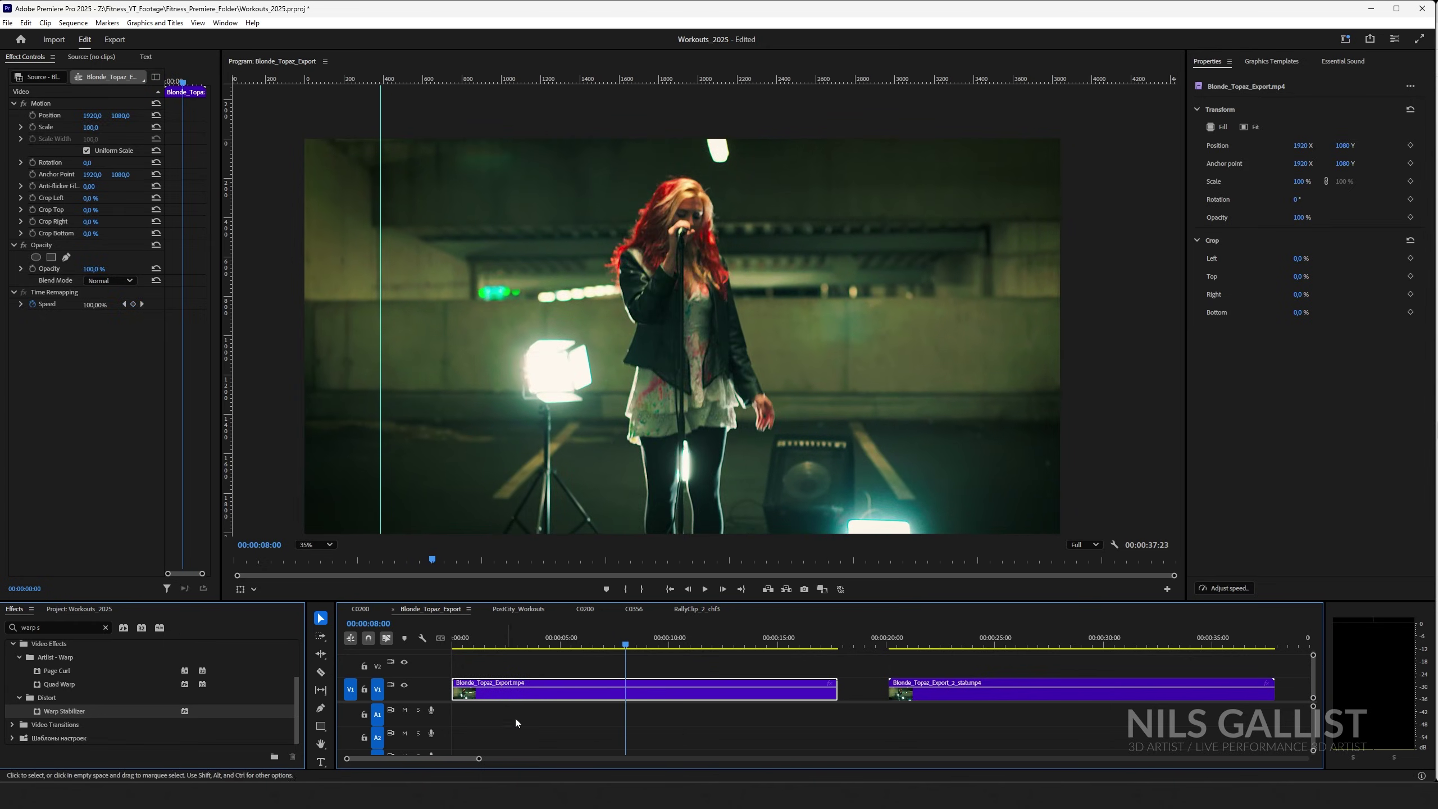
click(634, 608)
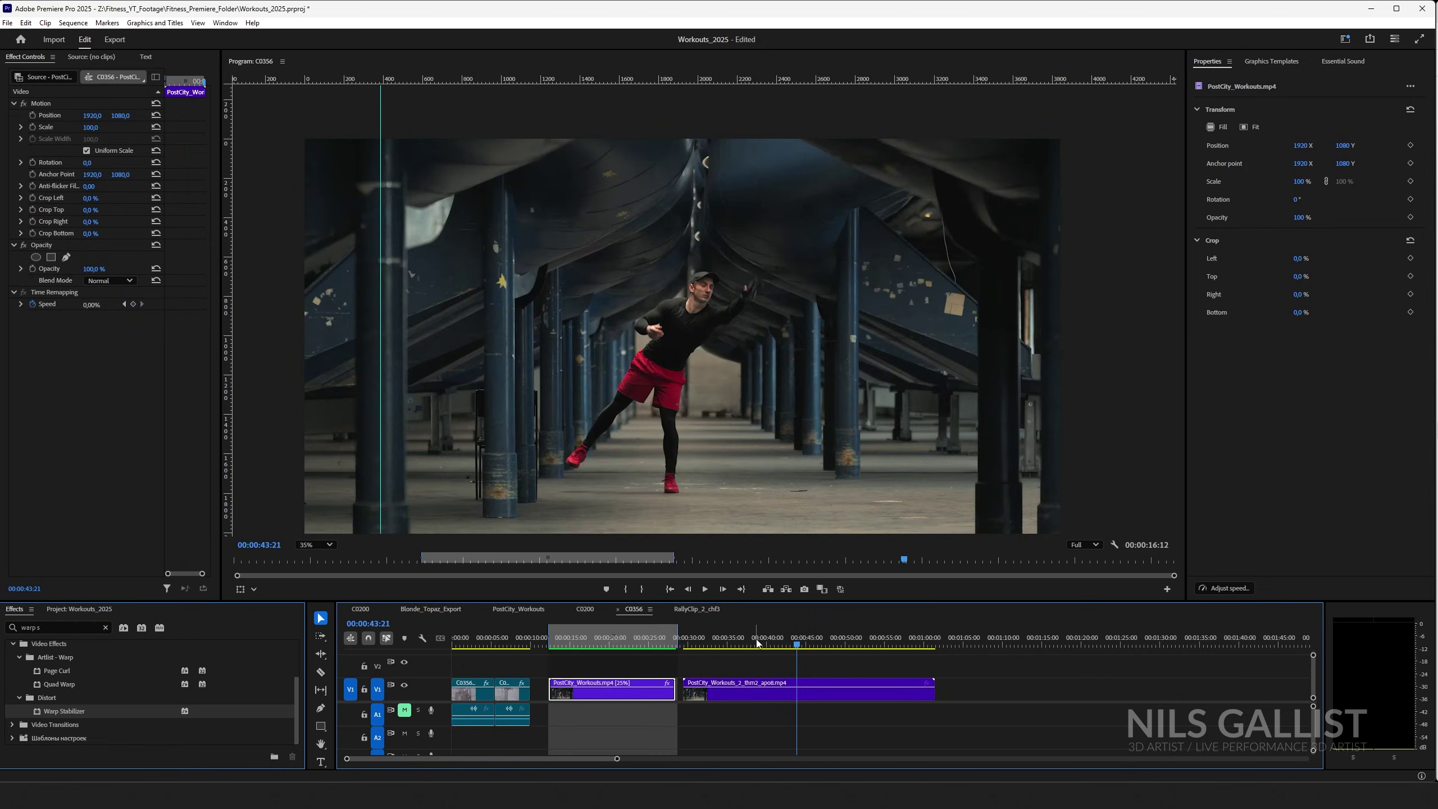
click(585, 608)
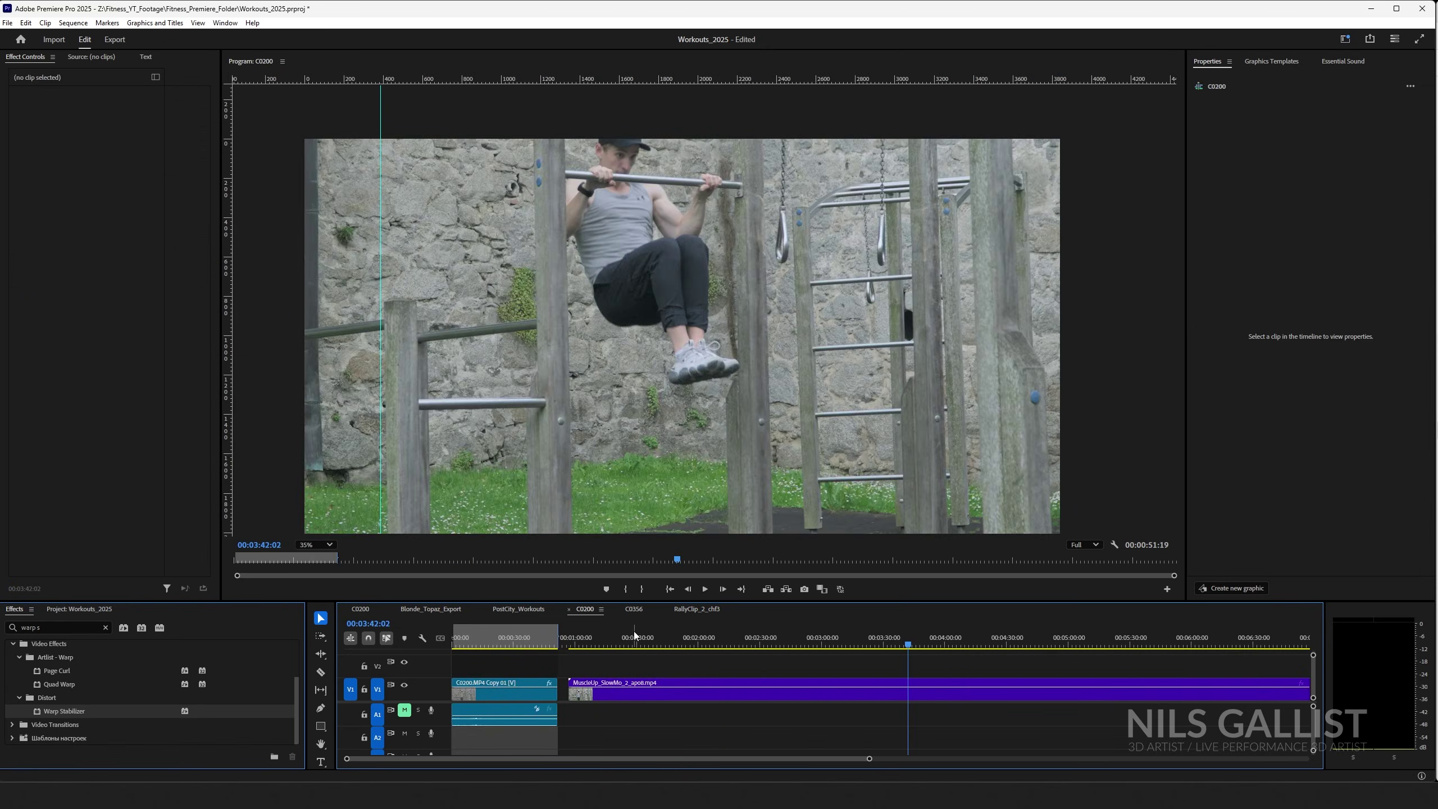
key(space)
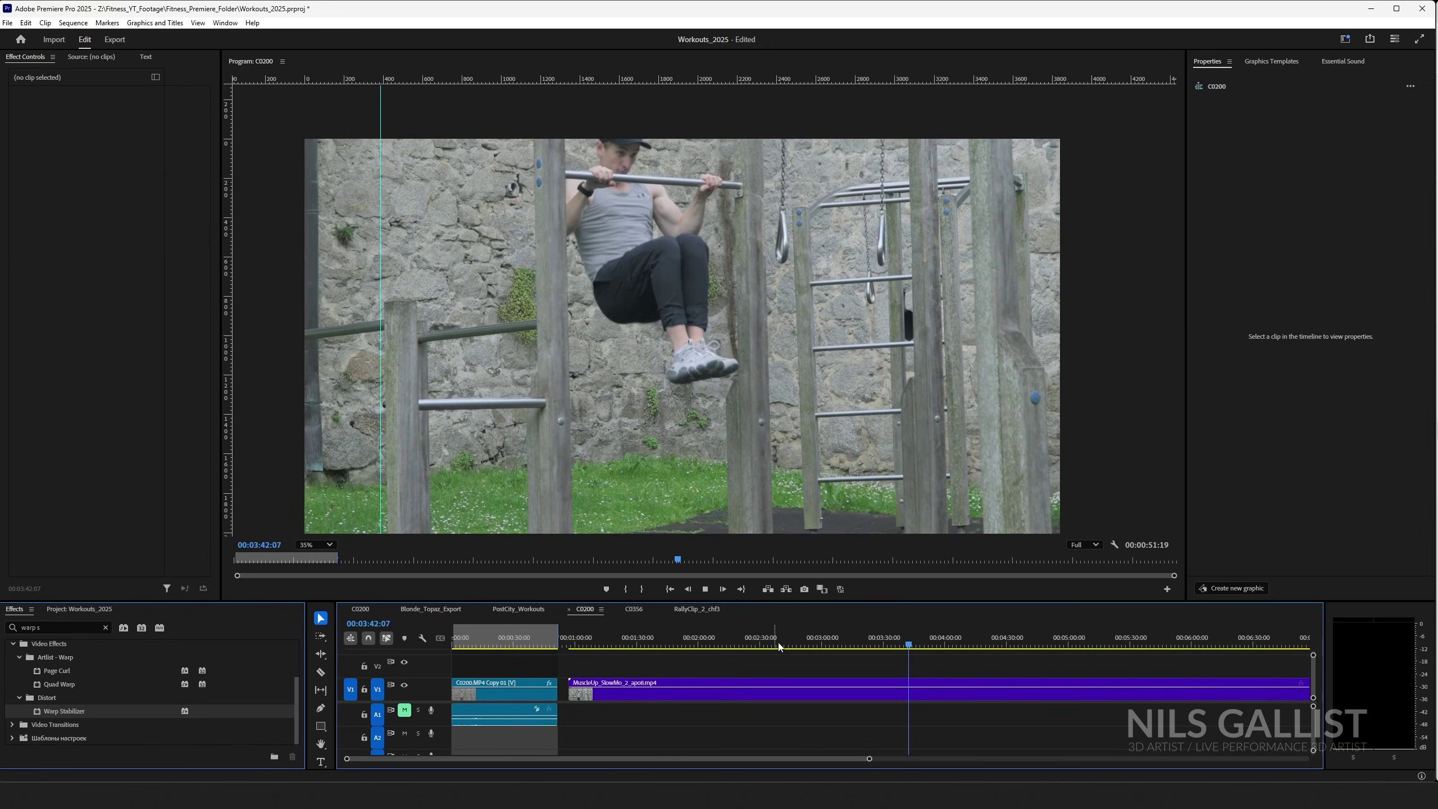
click(632, 608)
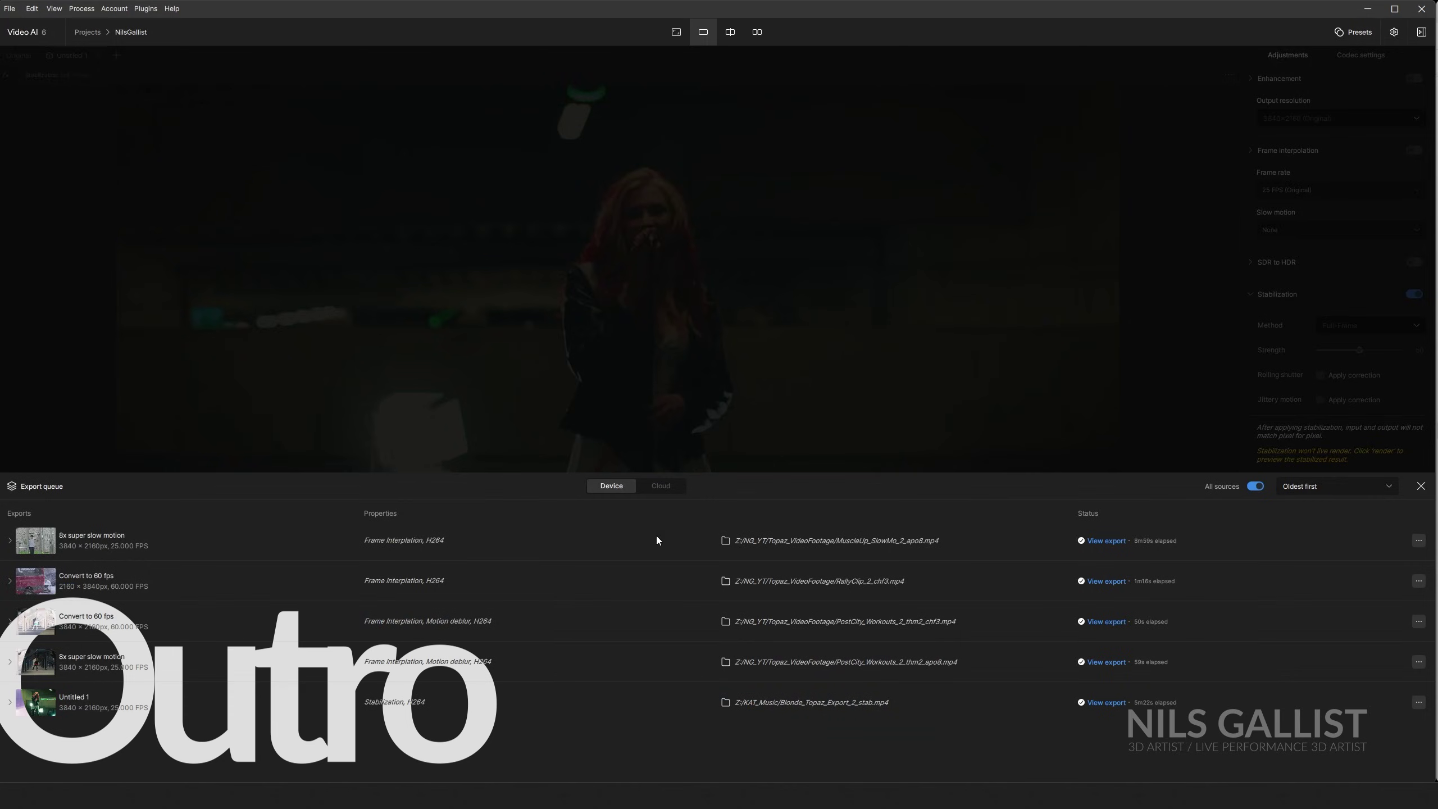
- Close the Export queue panel listing the five finished exports
click(1422, 487)
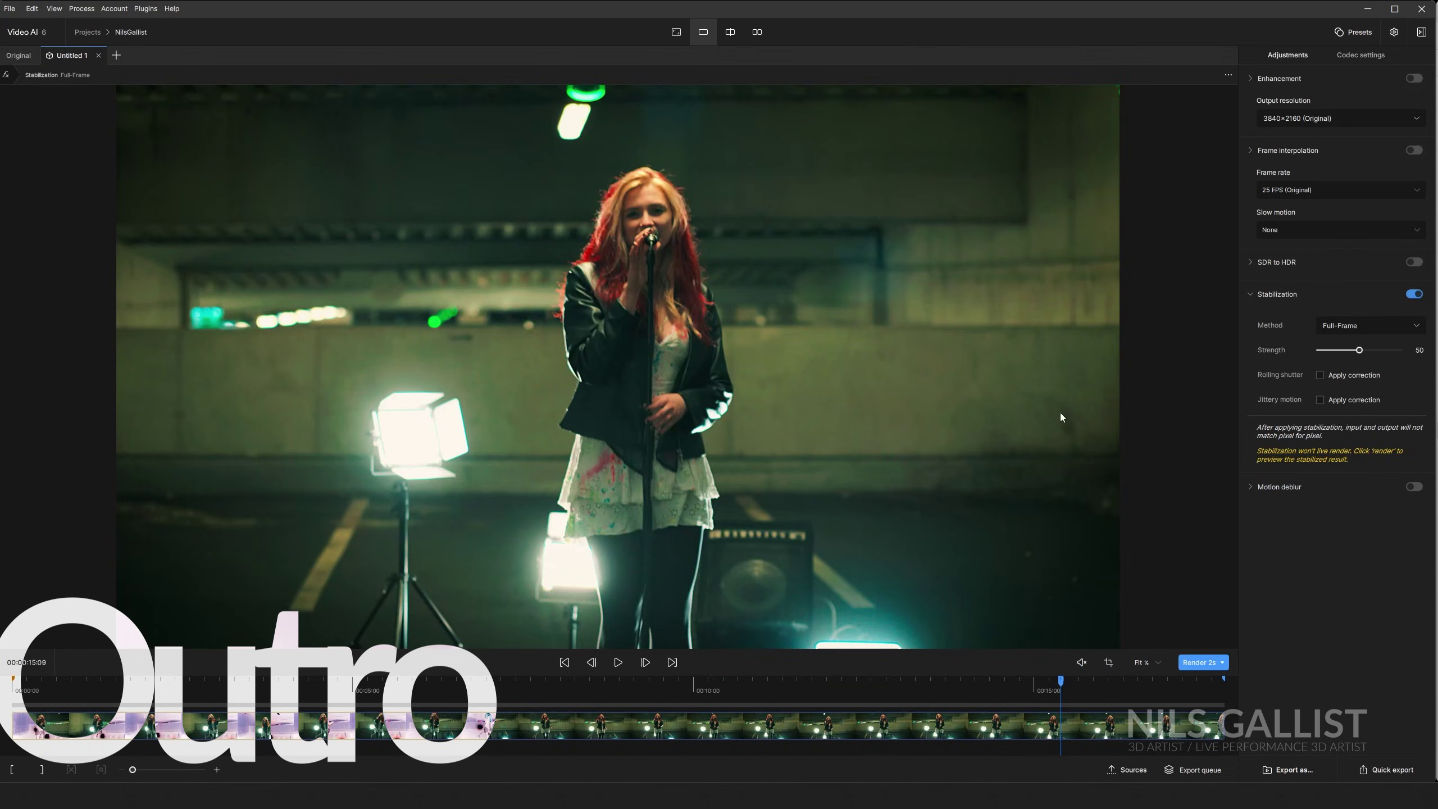